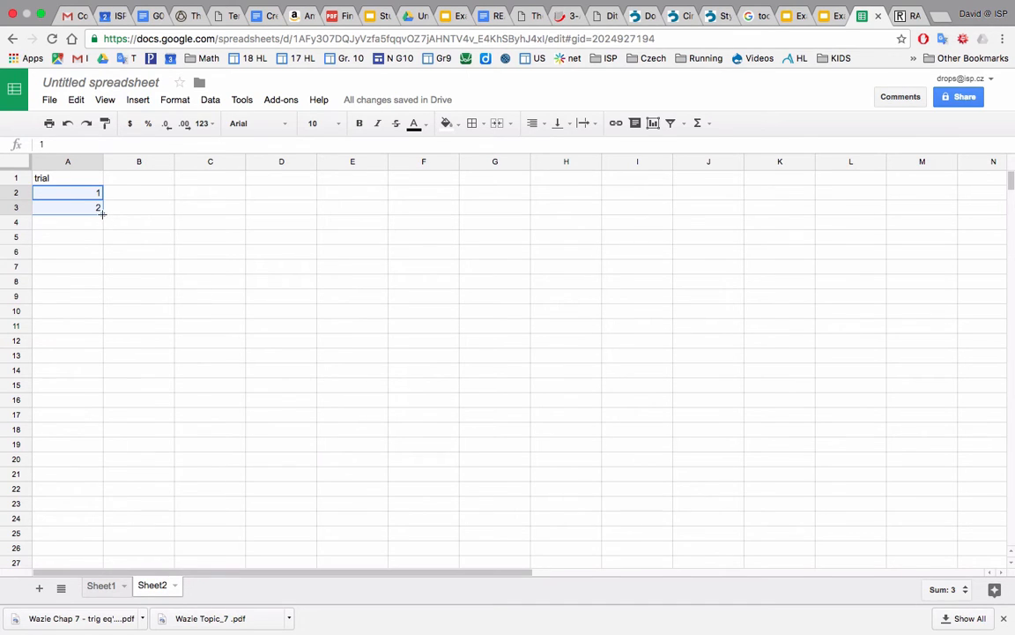
Extend the trial numbering in column A from the starting values 1 and 2 down to 32.
left_click_drag(103, 213, 95, 504)
left_click_drag(92, 576, 81, 555)
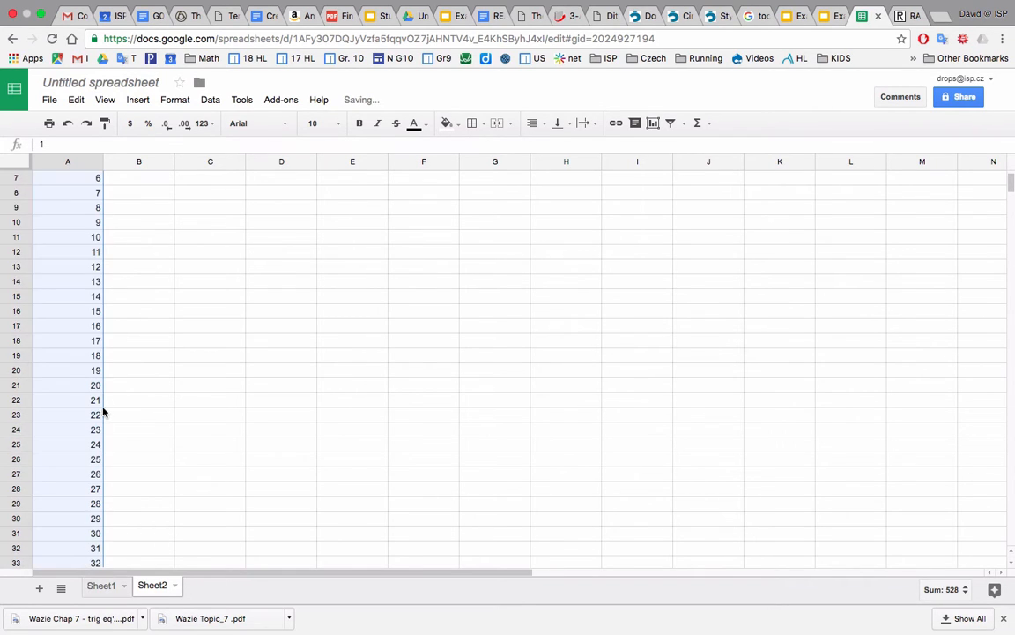
scroll(109, 398, "up", 2)
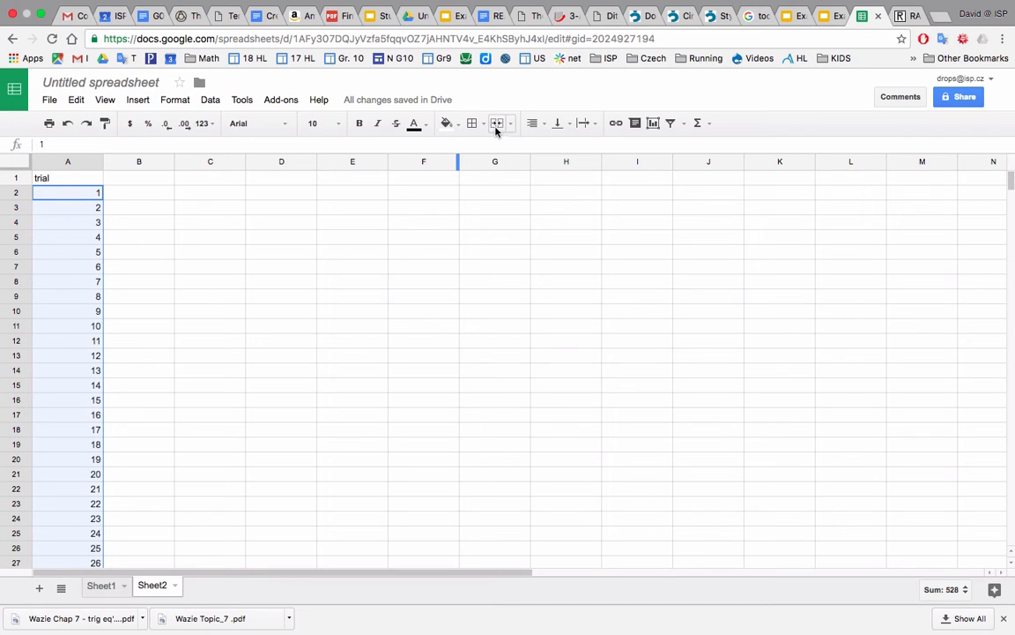
mouse_move(555, 3)
left_click(662, 7)
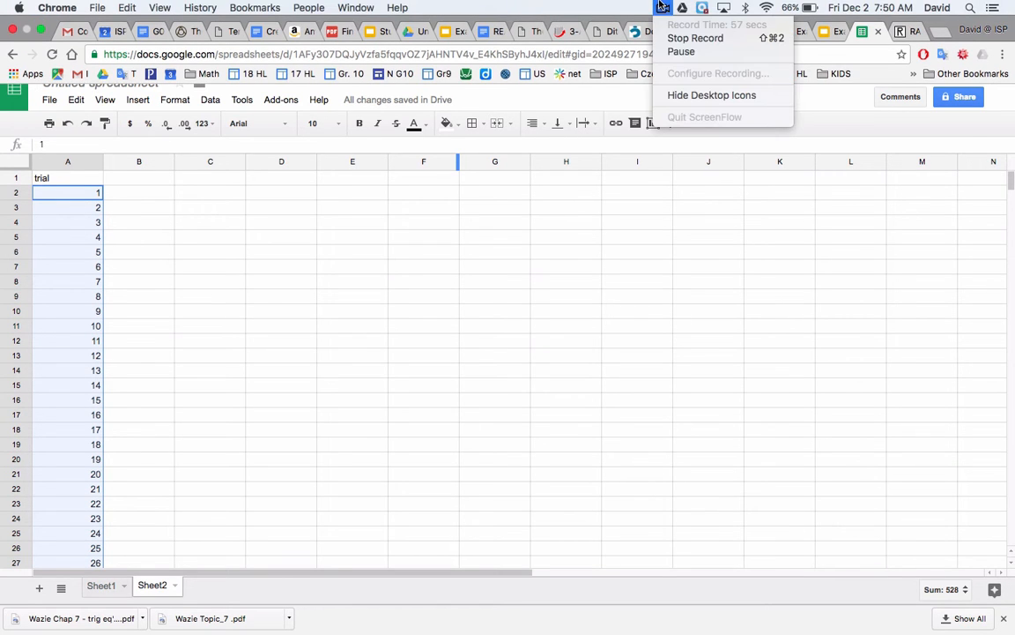
left_click(675, 51)
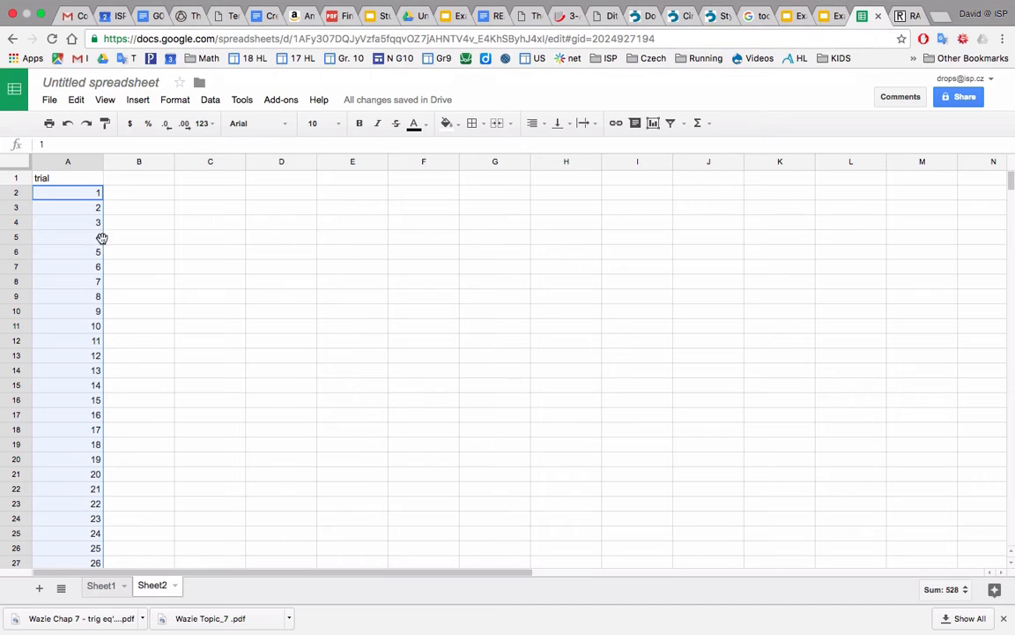
left_click(126, 197)
left_click_drag(86, 195, 88, 219)
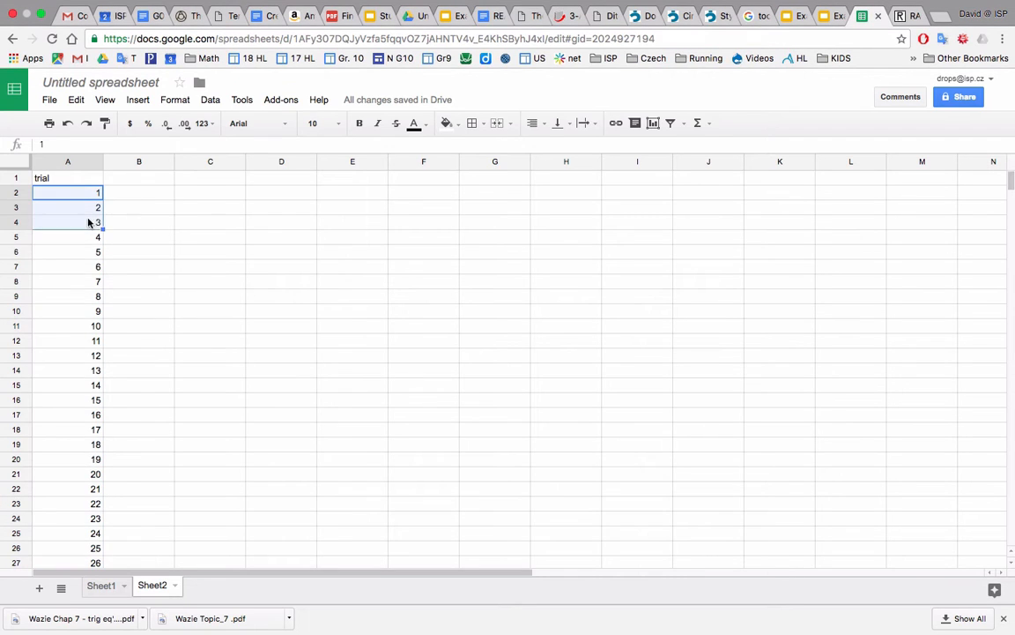
Consult the example presentation's experimental table and dart board rules, and enter the headers dart 1 and dart 2 in B1 and C1.
left_click(137, 181)
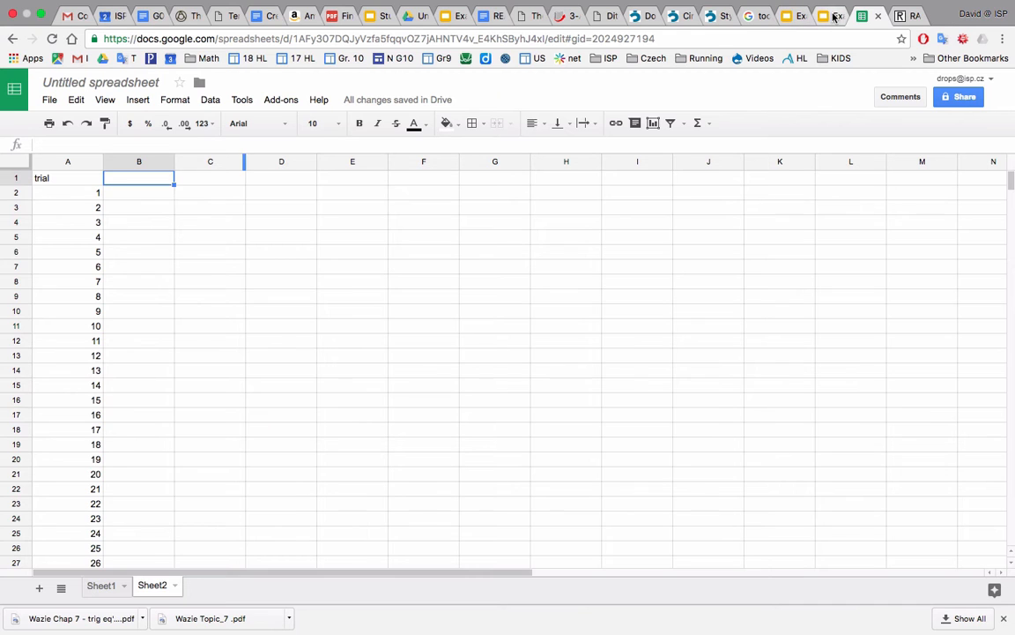
left_click(827, 16)
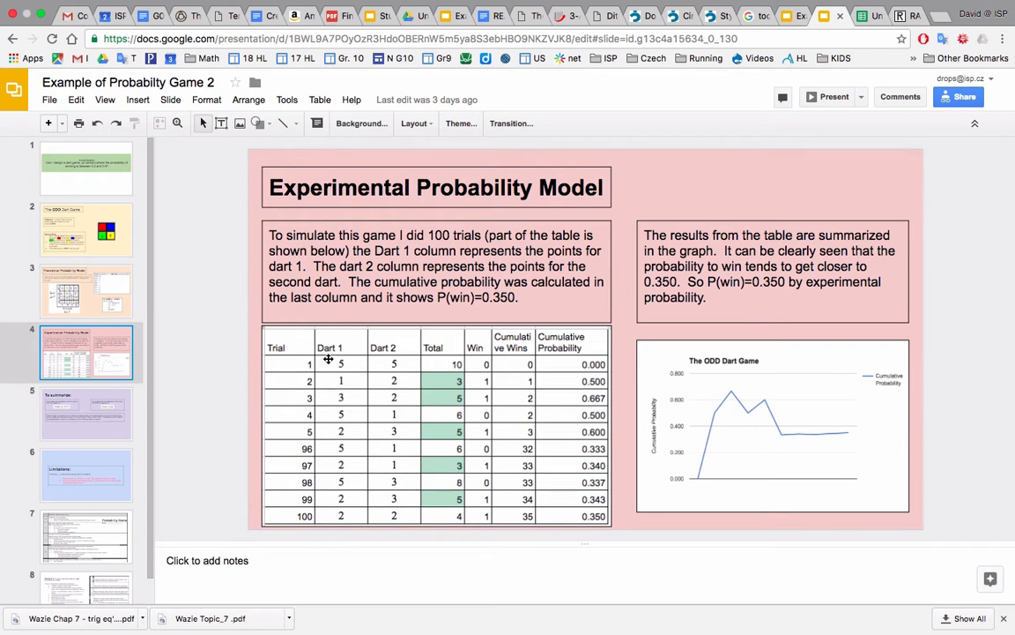
left_click(104, 237)
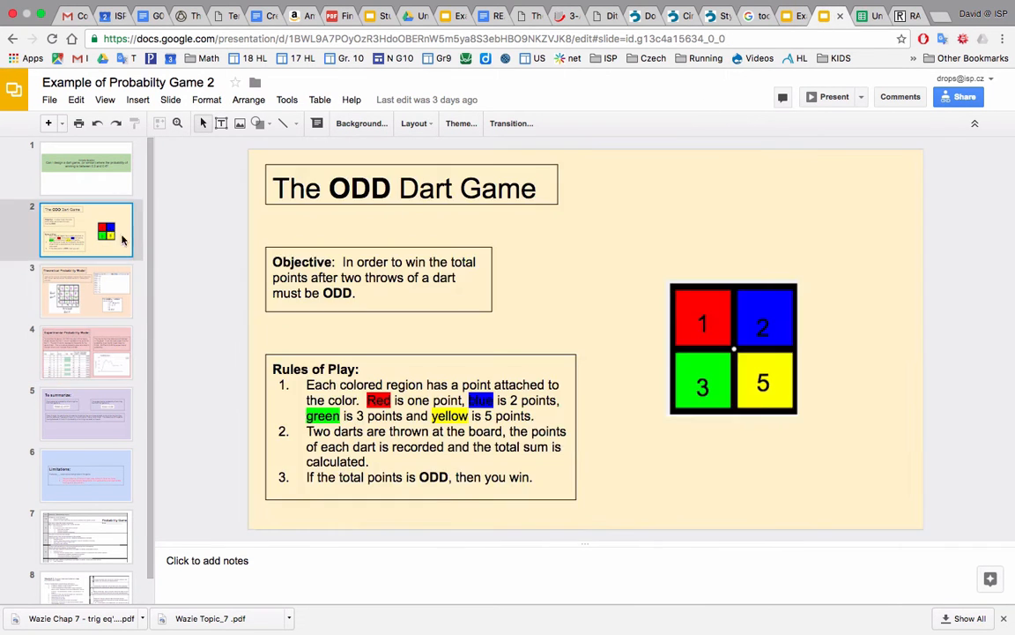
left_click(865, 18)
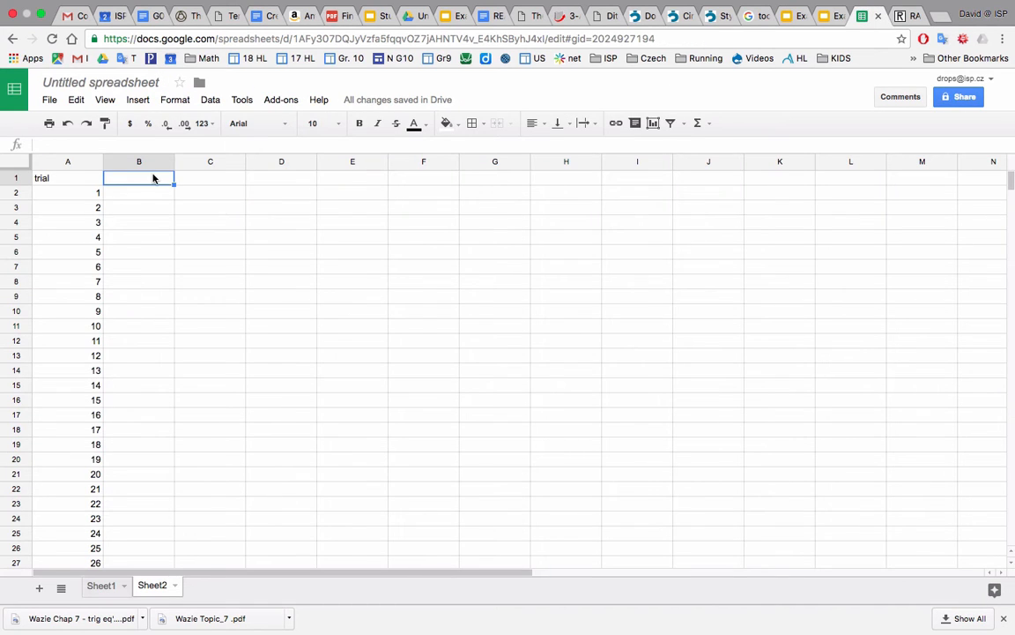
type("dart 1")
key("Tab")
type("dar")
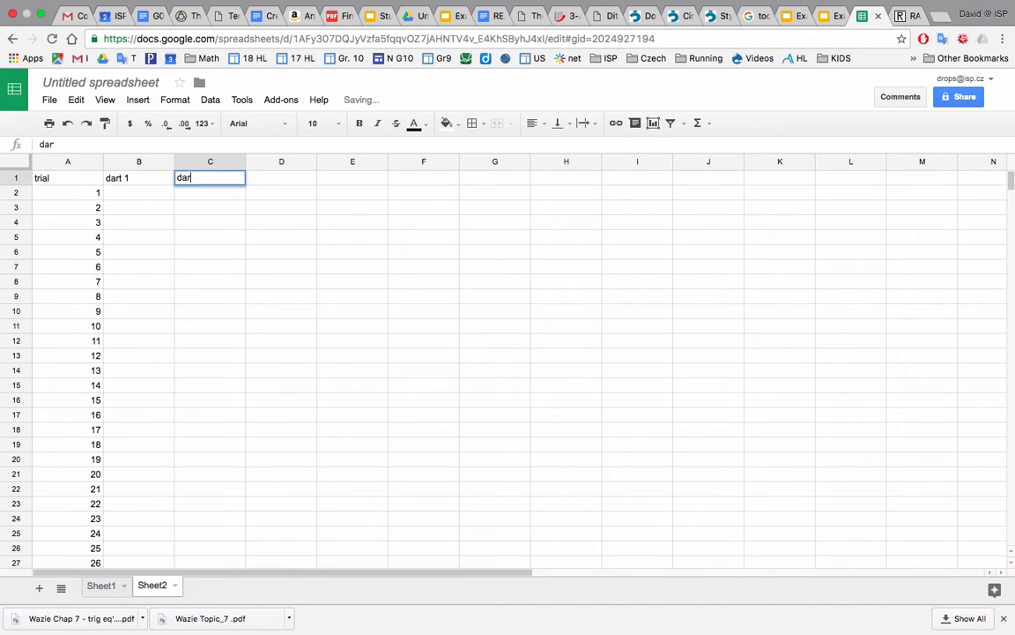
key("Return")
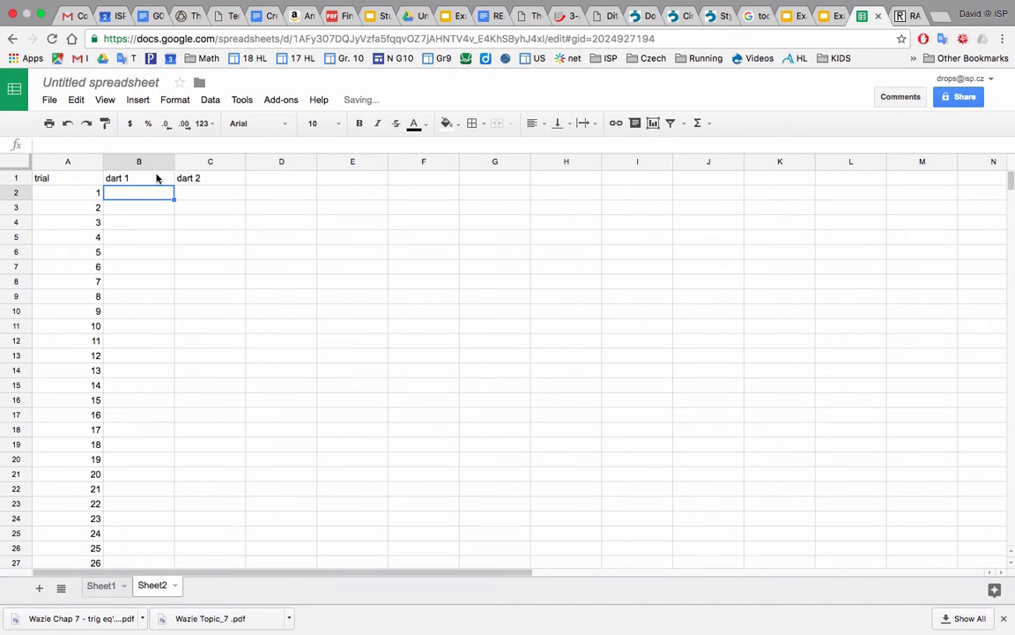
Search the web in a new tab for a random number generator and open RANDOM.ORG's Integer Generator.
left_click(838, 16)
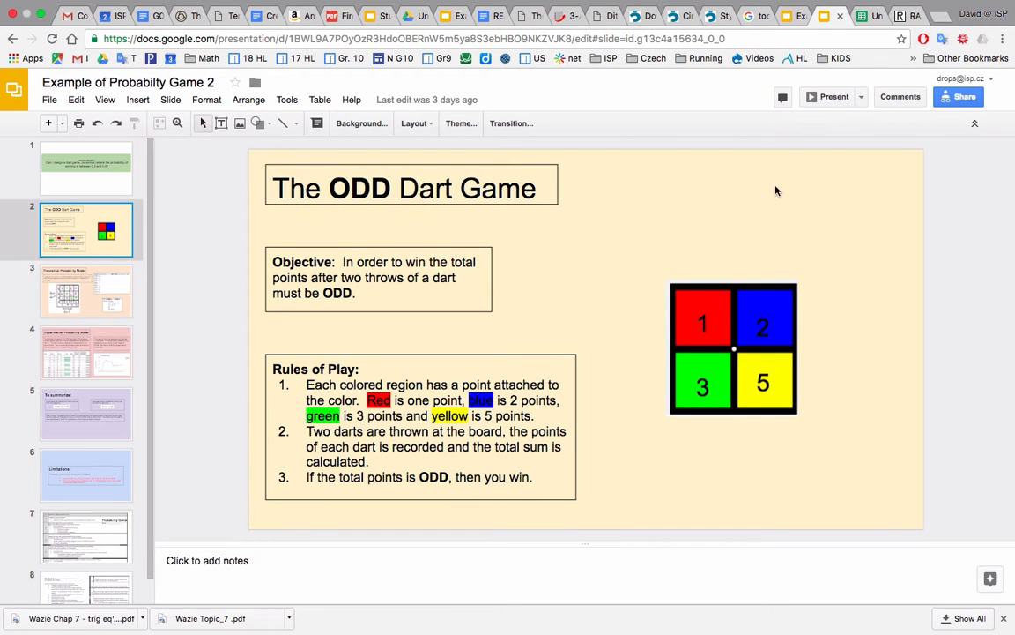
left_click(908, 16)
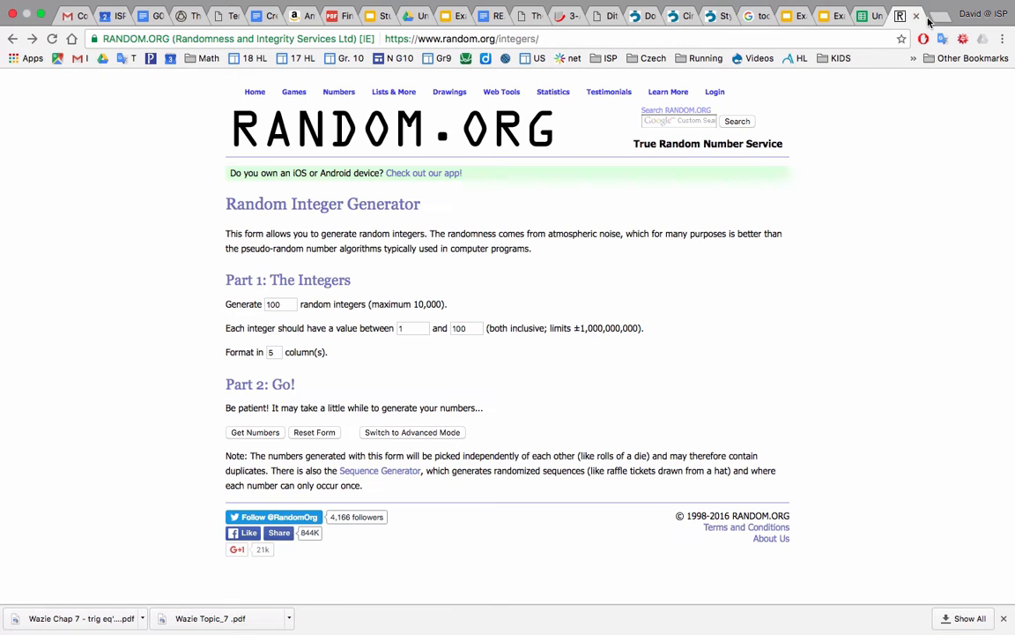
key("ctrl+t")
type("random")
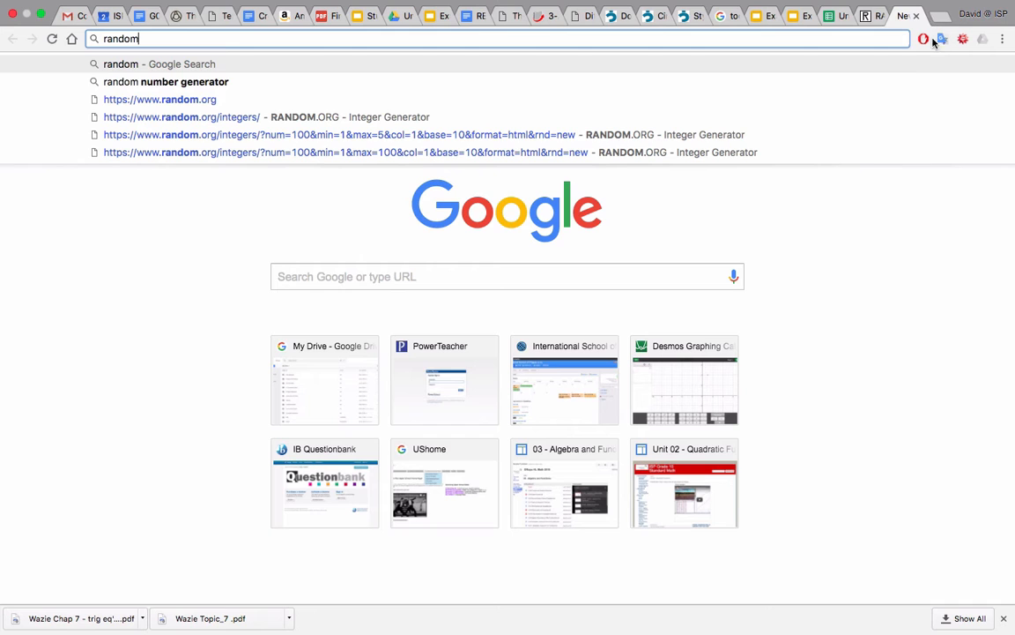
left_click(905, 83)
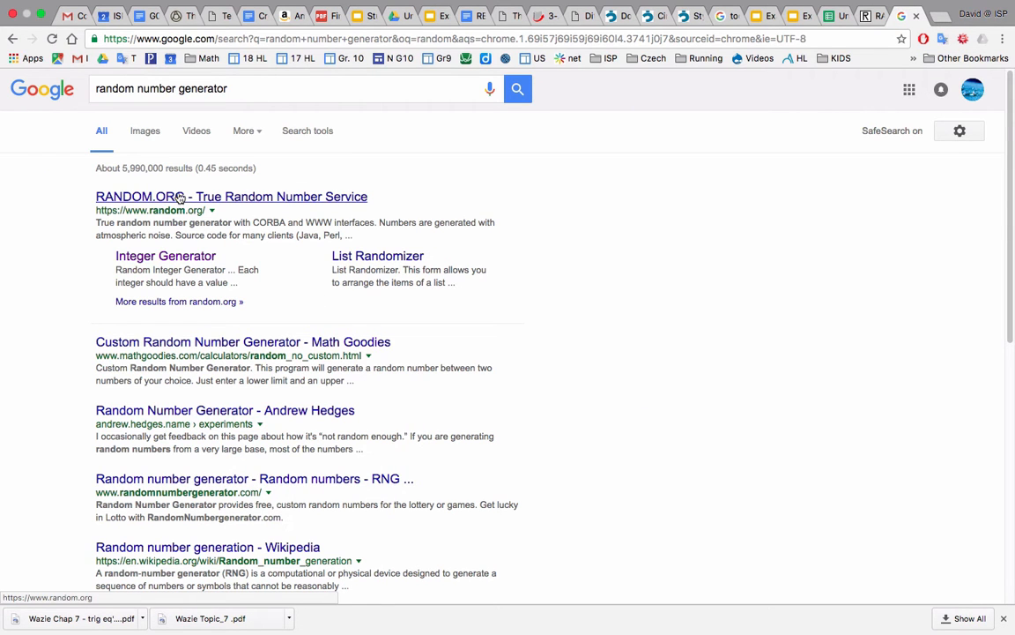
left_click(171, 256)
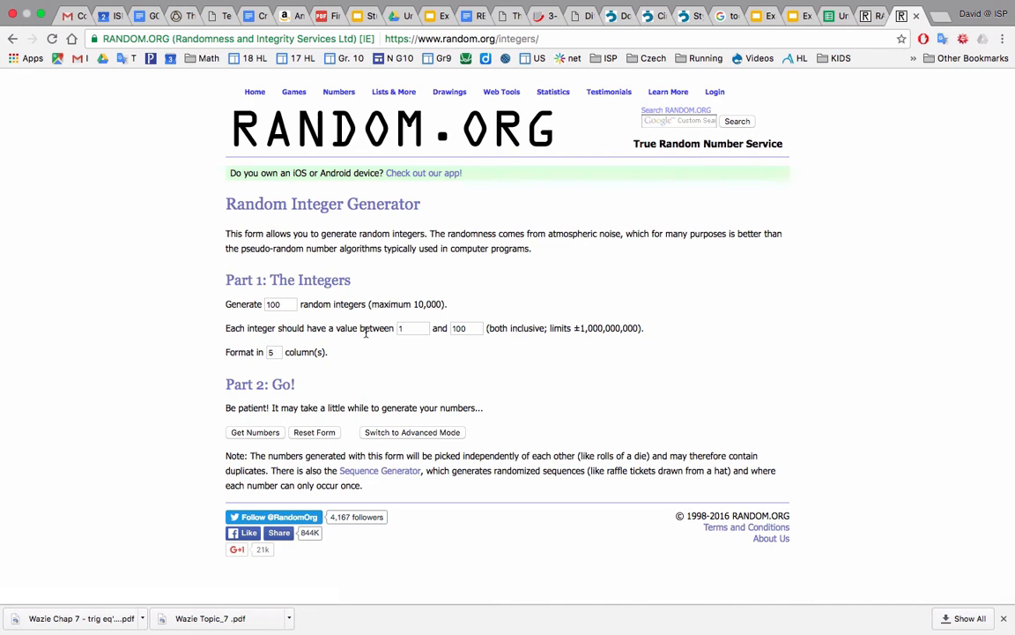
Generate 100 random integers between 1 and 5, formatted in 1 column.
left_click_drag(470, 328, 429, 328)
type("5")
left_click(458, 345)
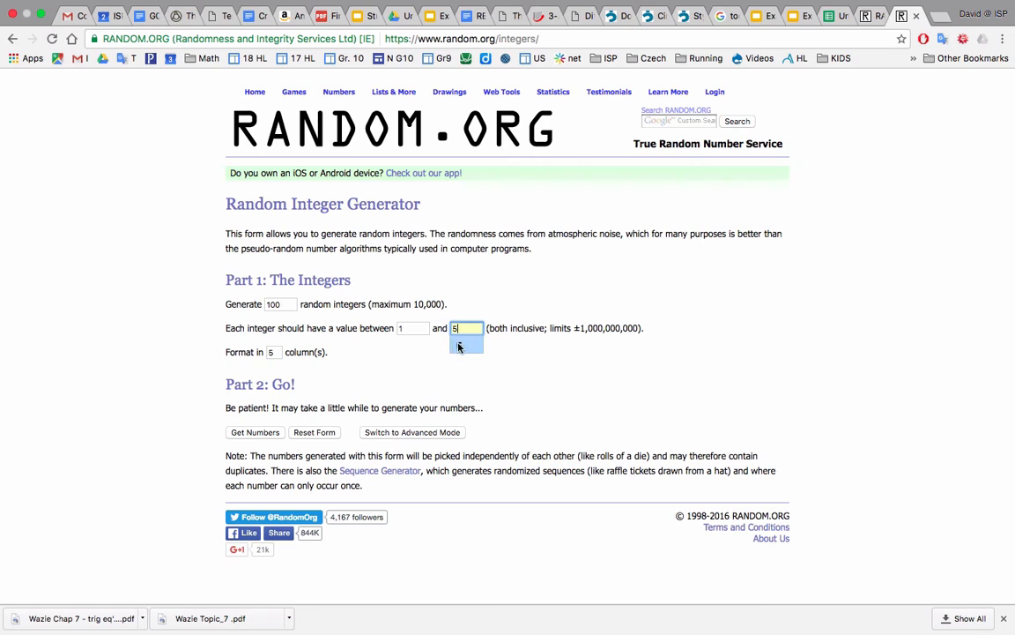
left_click(269, 352)
type("1")
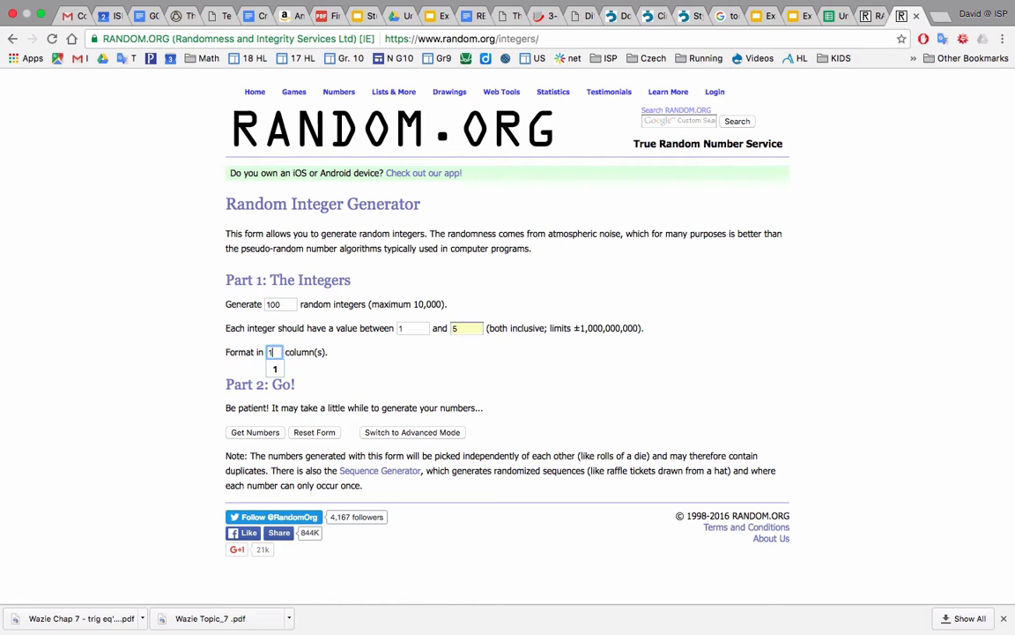
left_click(346, 369)
left_click(256, 432)
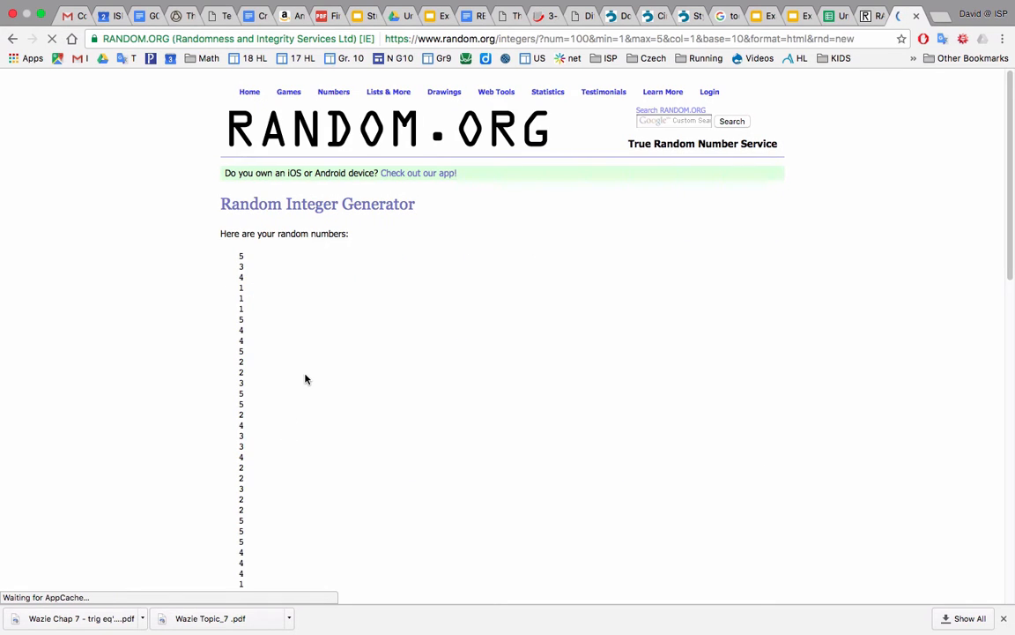
Copy the whole list of generated numbers into the spreadsheet's dart 1 column, starting at B2.
left_click_drag(239, 254, 271, 474)
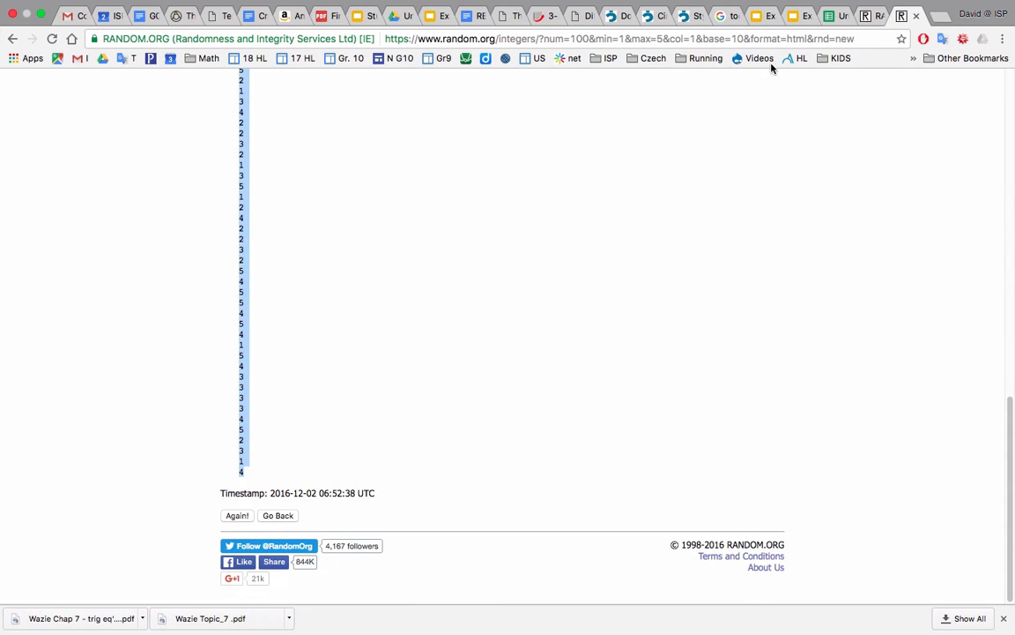
left_click(836, 17)
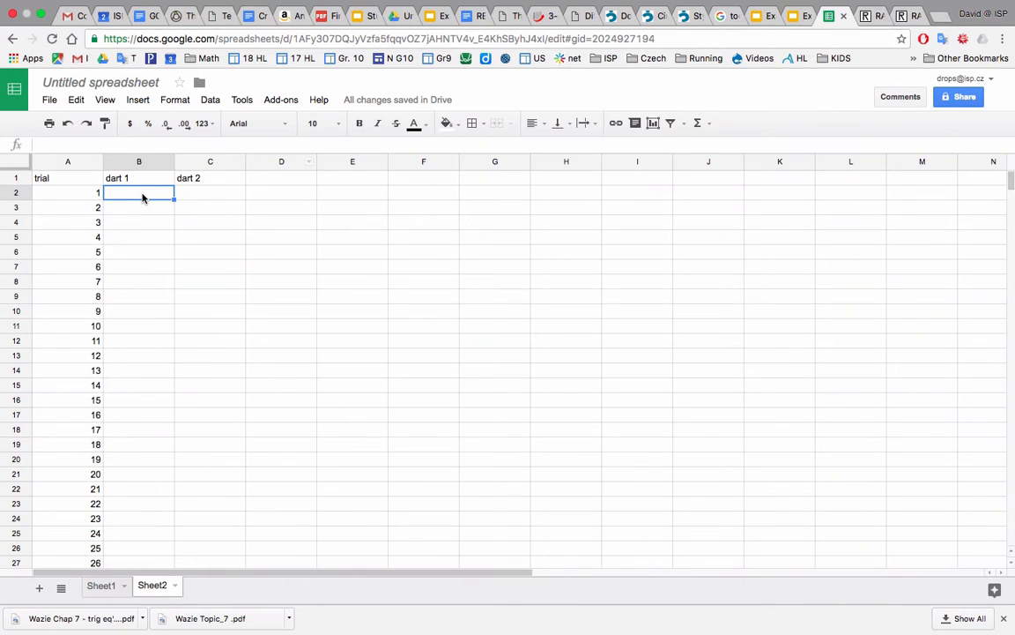
key("super+v")
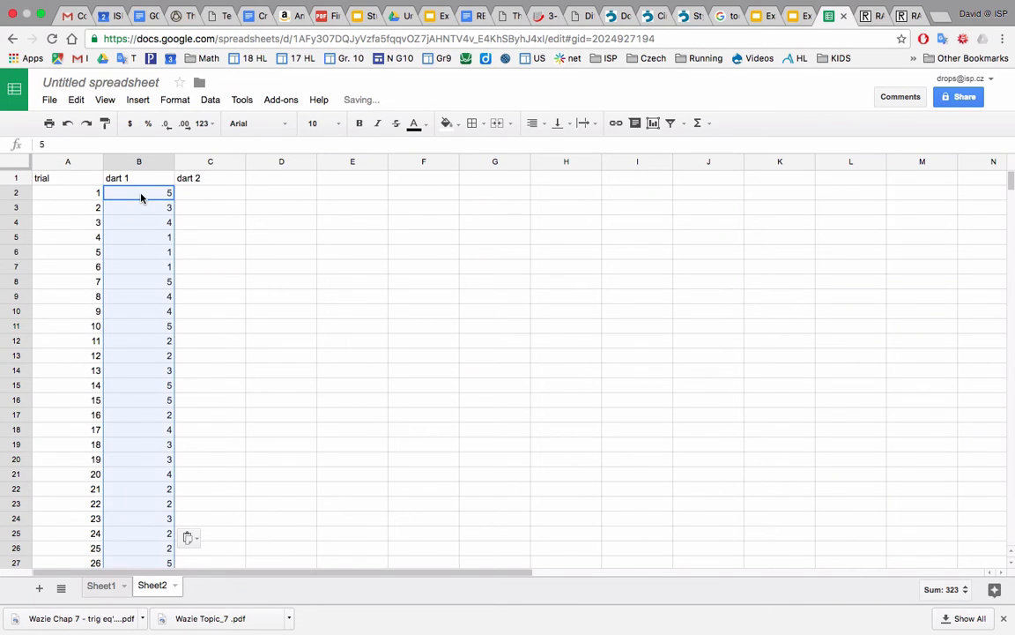
Select C2 as the target for dart 2 and generate a second set of random integers with the same RANDOM.ORG settings.
left_click(207, 200)
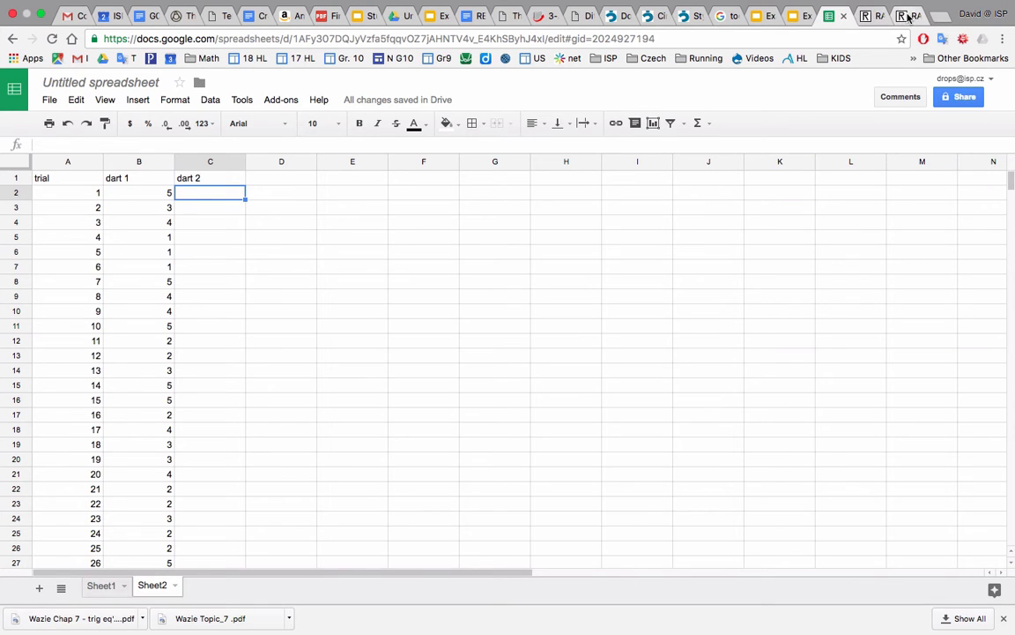
left_click(870, 17)
scroll(394, 195, "up", 5)
scroll(395, 193, "down", 10)
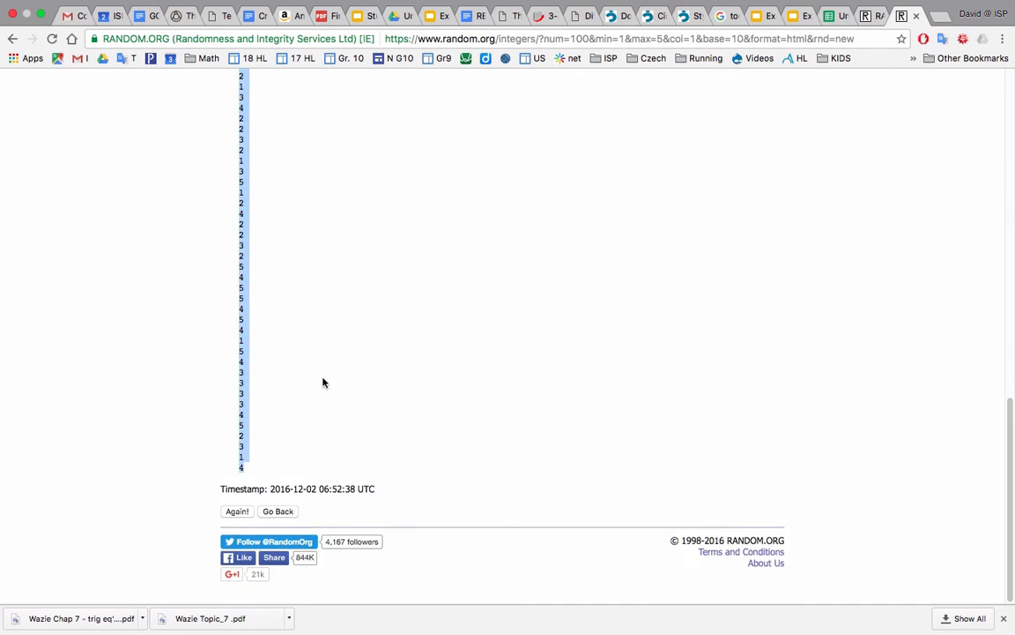
left_click(280, 515)
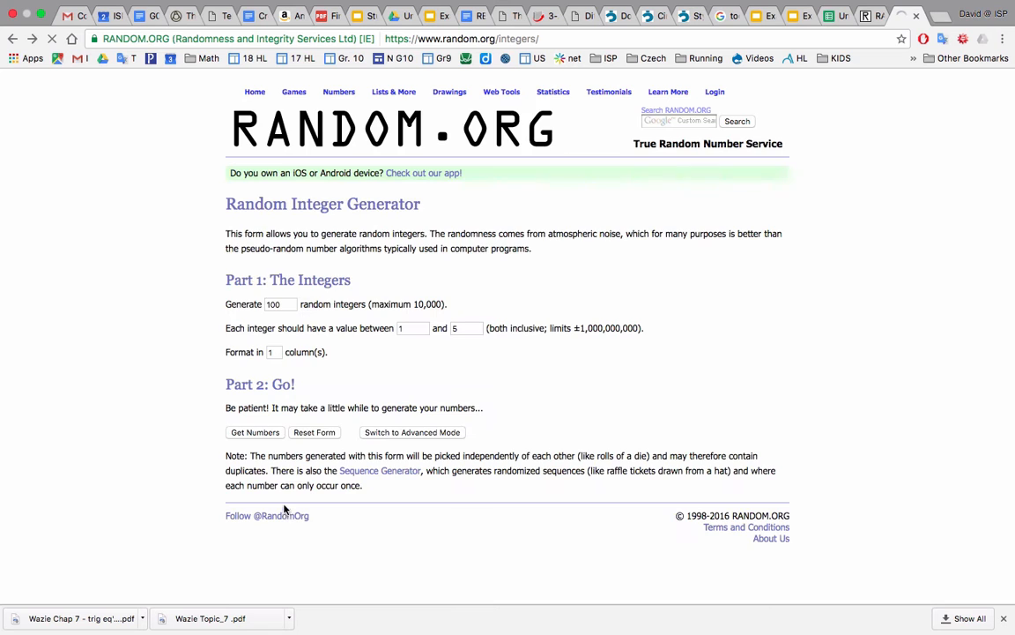
left_click(264, 433)
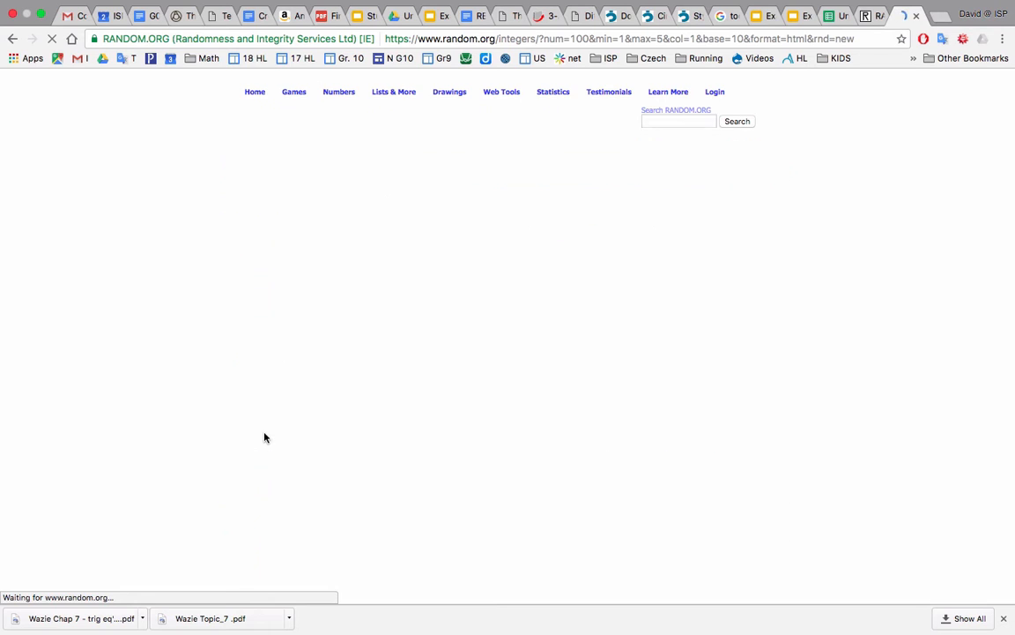
Copy the second list of generated numbers into the spreadsheet's dart 2 column, starting at C2.
left_click_drag(239, 256, 257, 475)
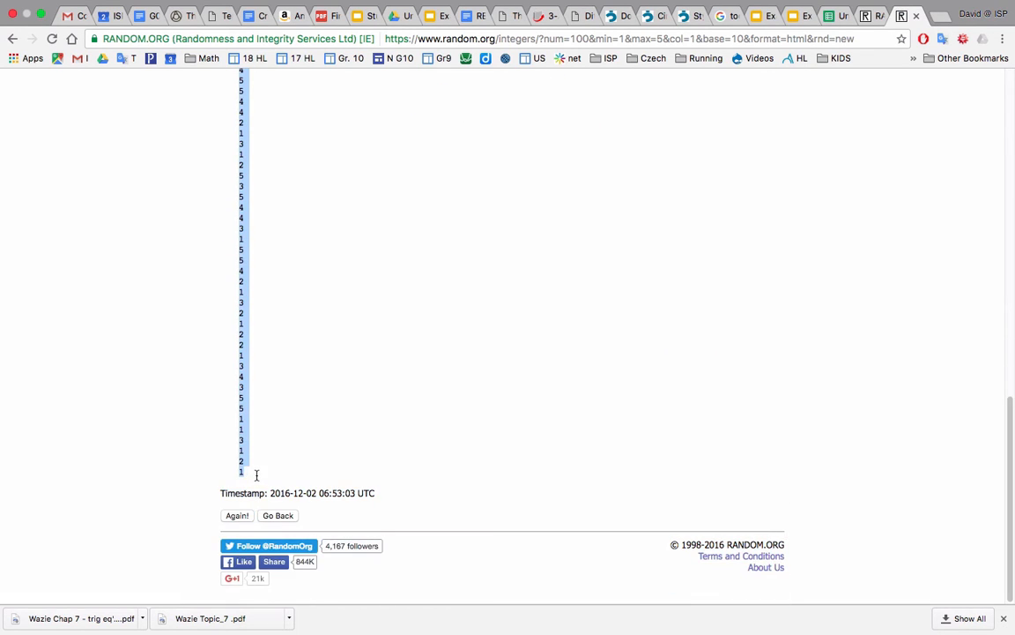
left_click(832, 15)
key("super+v")
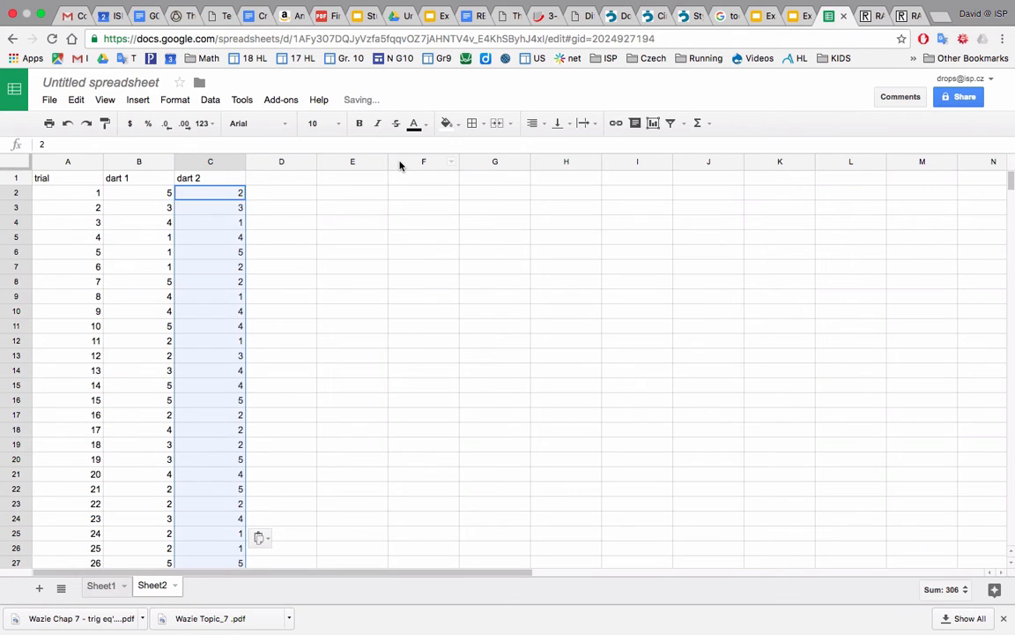
Clear the 4s from cells B4, B9 and B10 in the dart 1 column.
left_click(155, 192)
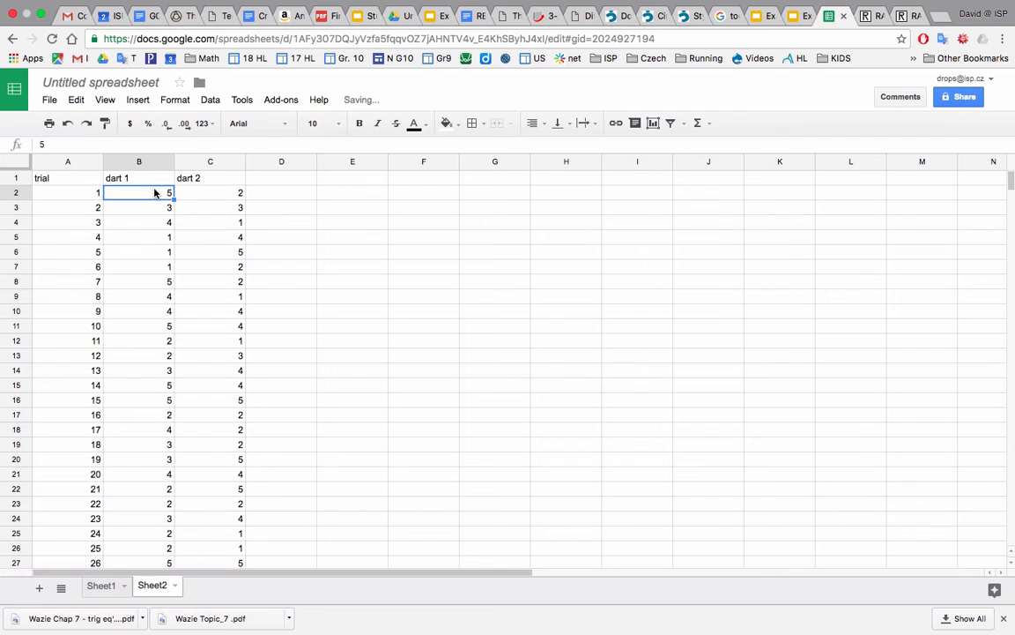
key("Down")
key("Down")
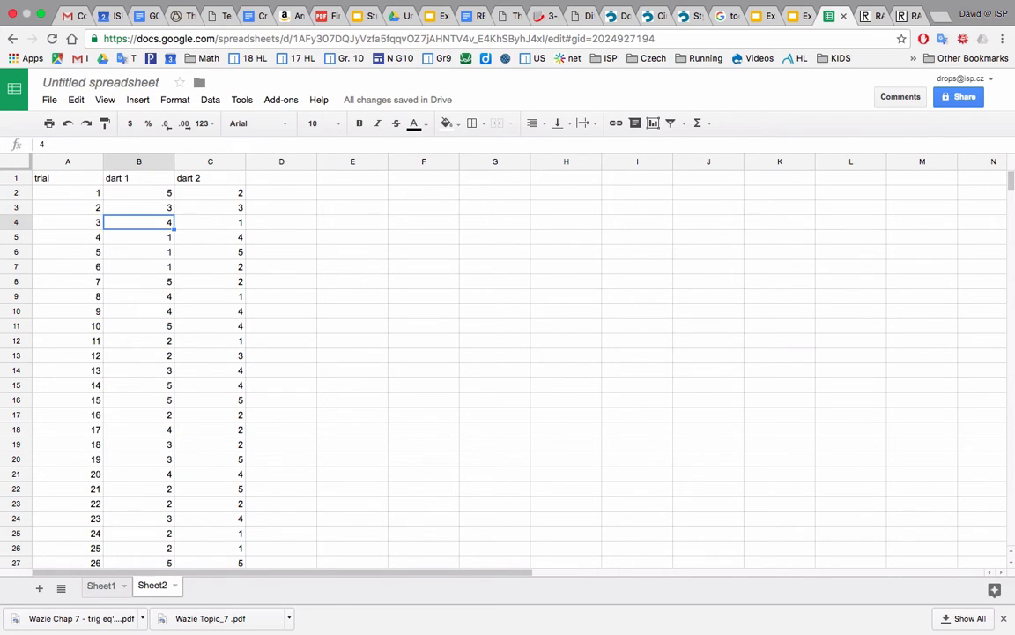
key("Delete")
key("Down")
key("Down")
key("Down")
key("Down")
key("Down")
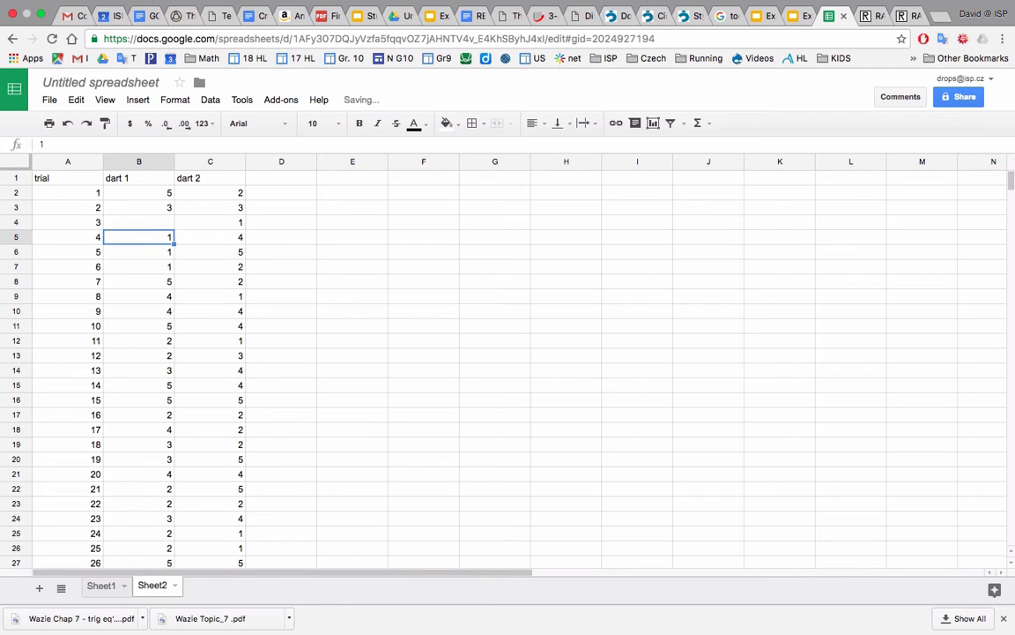
key("Delete")
key("Down")
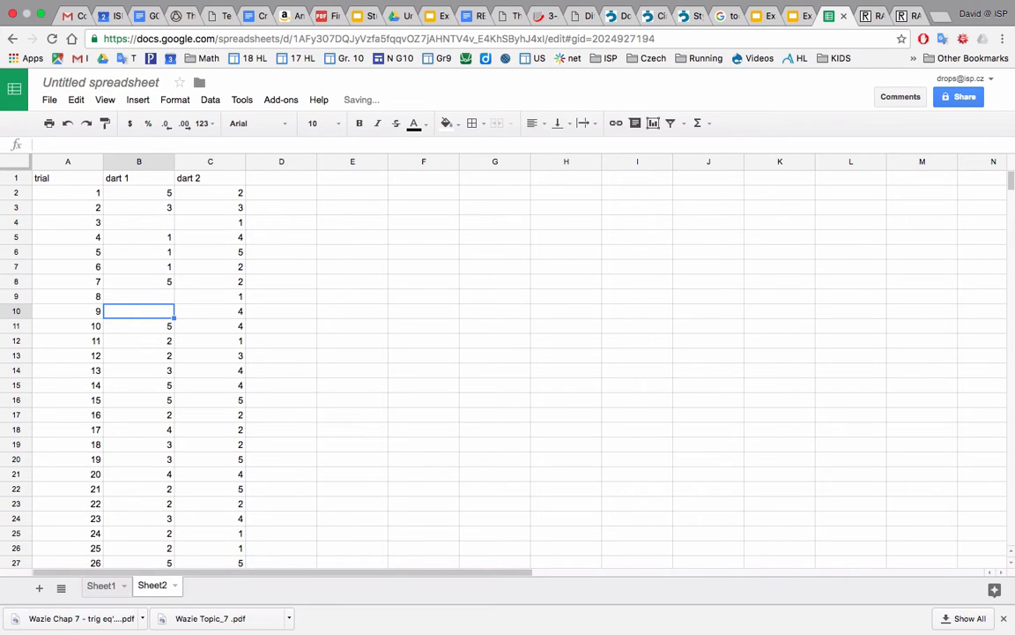
Remove the 4s from B18 and B21 in the dart 1 column.
key("Down")
key("Down")
key("Down")
key("Down")
key("Down")
key("Down")
key("Down")
key("Down")
key("Delete")
key("Down")
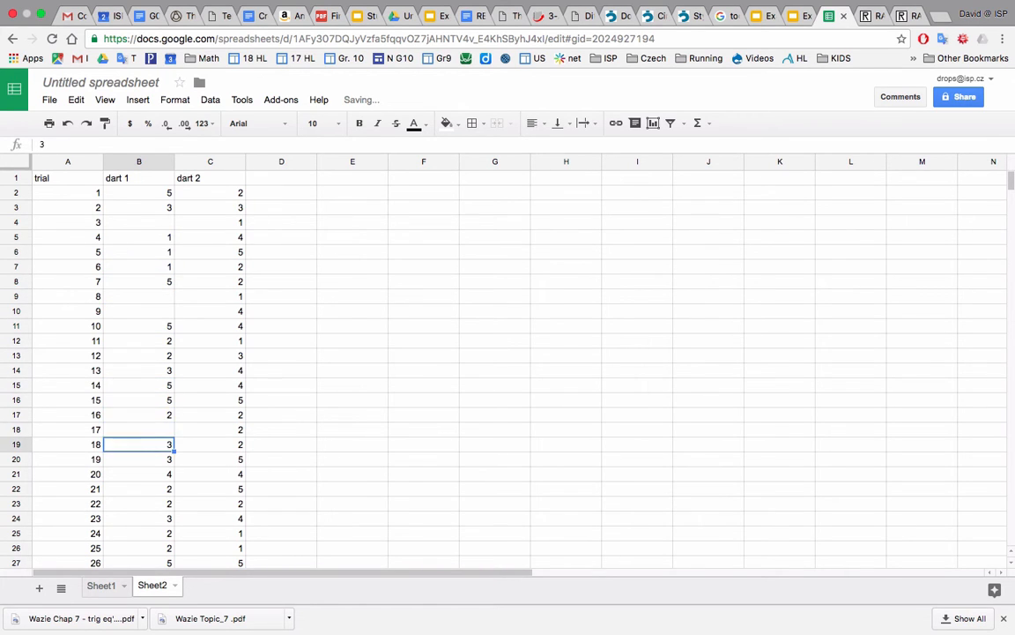
key("Down")
key("Down")
key("Down")
key("Down")
key("Down")
key("Down")
key("Down")
key("Down")
key("Down")
key("Down")
key("Down")
key("Down")
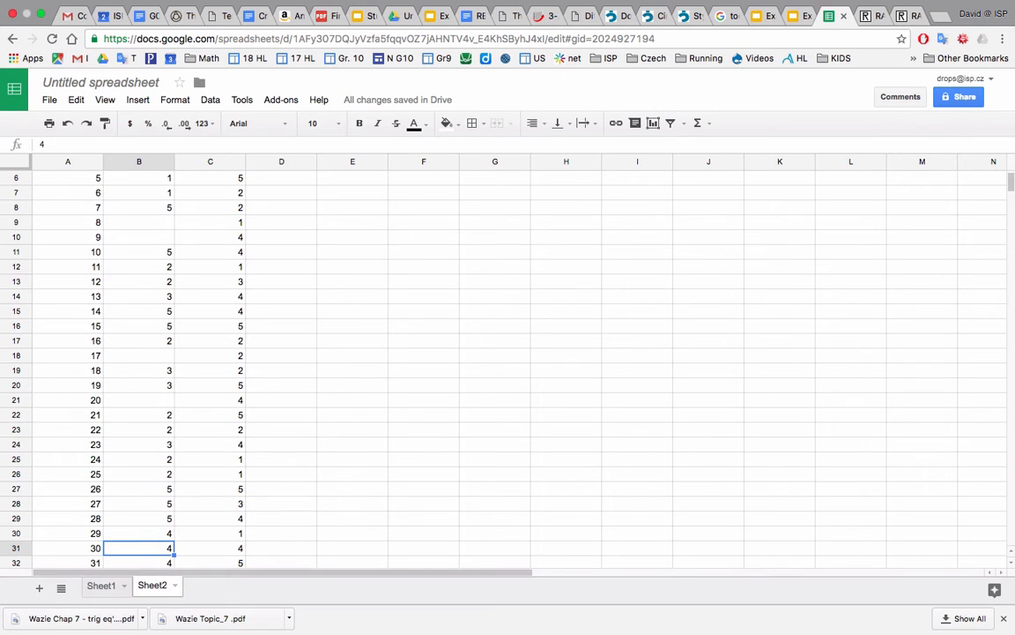
Delete the three consecutive 4s in B30:B32 of the dart 1 column.
key("Up")
key("Delete")
key("Down")
key("Delete")
key("Down")
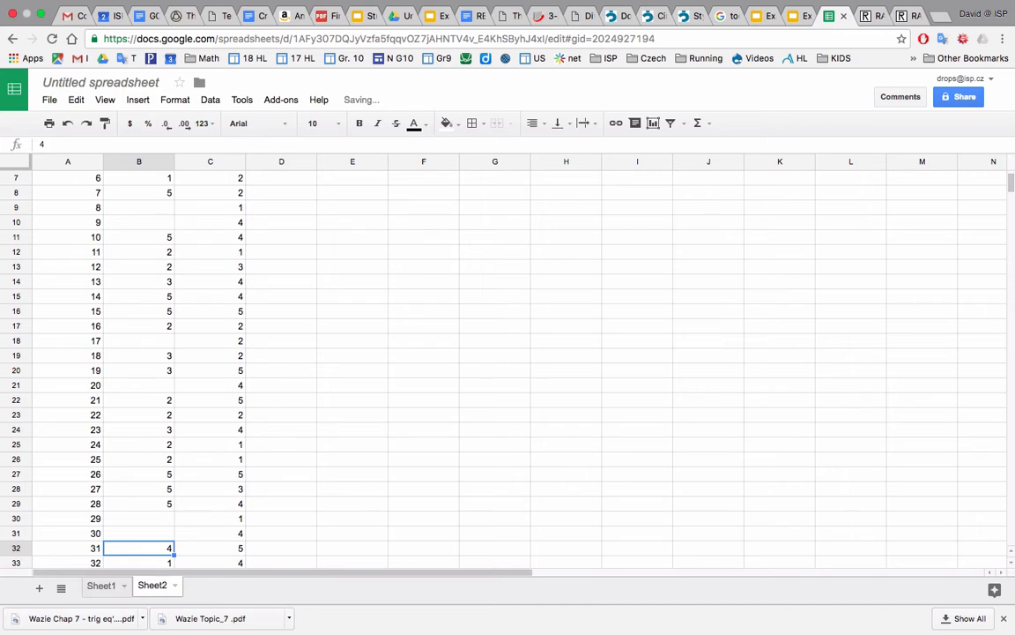
scroll(164, 404, "down", 3)
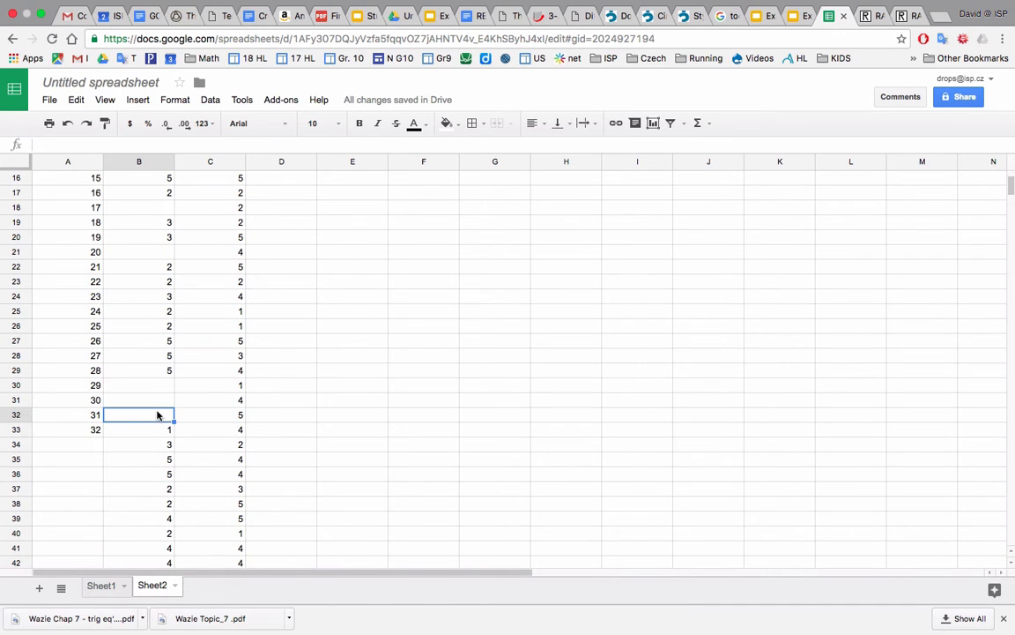
Clear the 4s from B39, B41 and B42 in the dart 1 column.
key("Down")
key("Down")
key("Down")
key("Down")
key("Down")
key("Down")
key("Down")
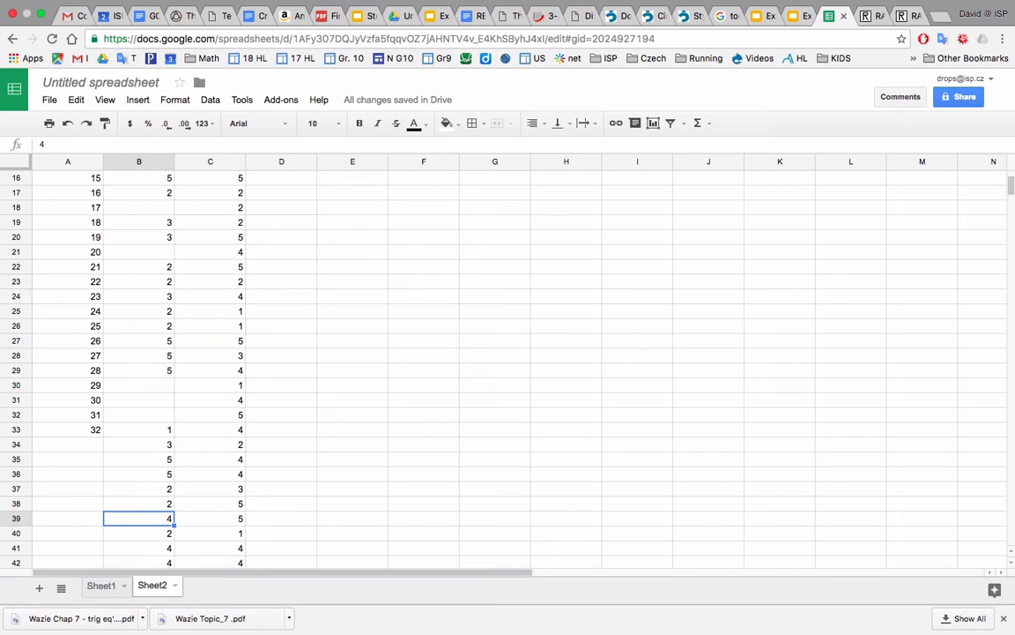
key("Delete")
key("Down")
key("Down")
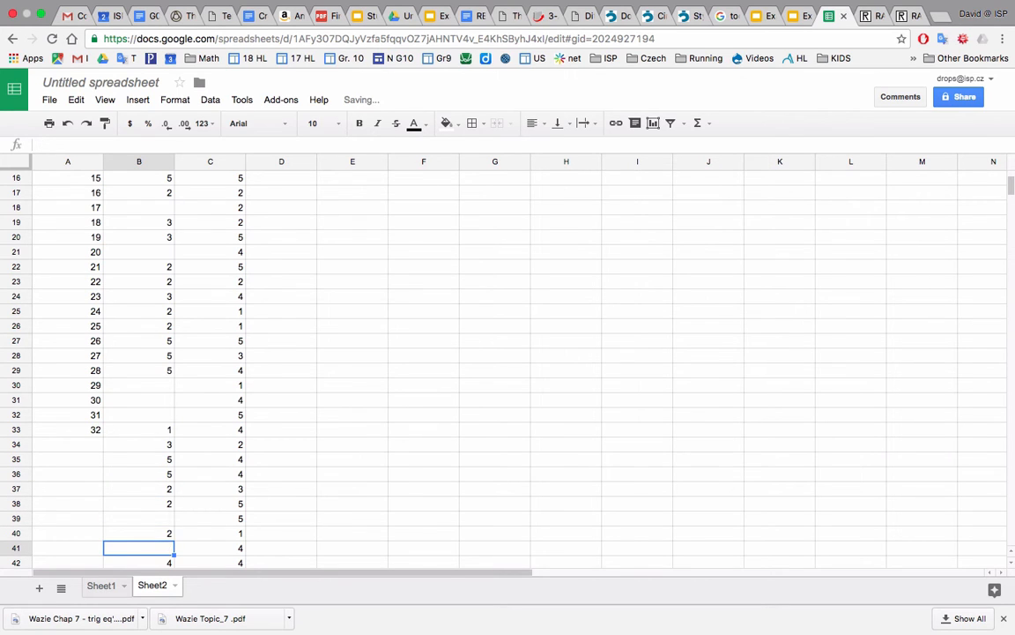
key("Down")
key("Delete")
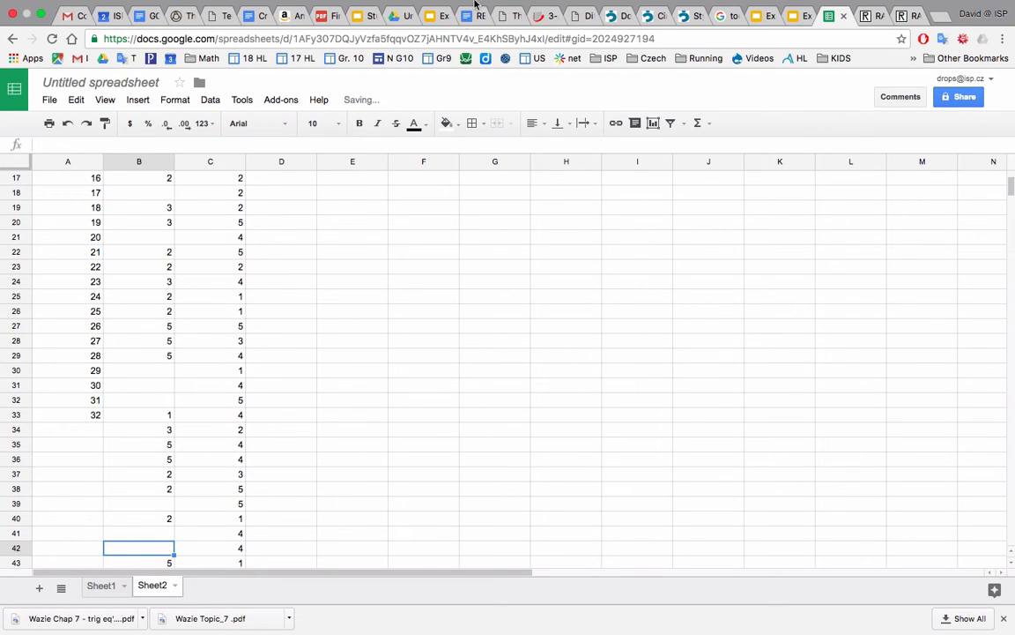
mouse_move(480, 5)
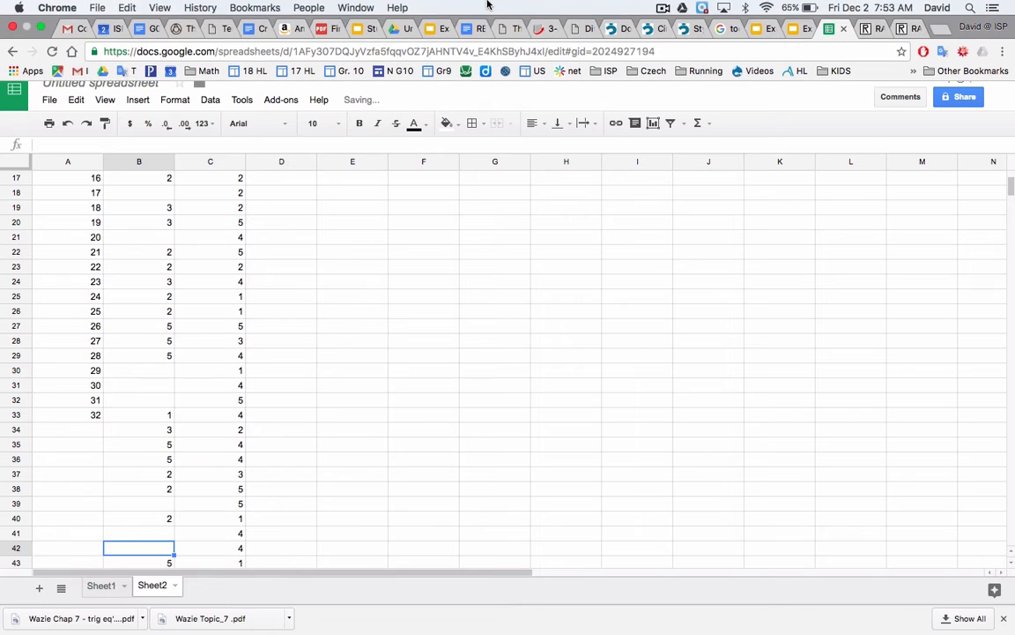
left_click(663, 8)
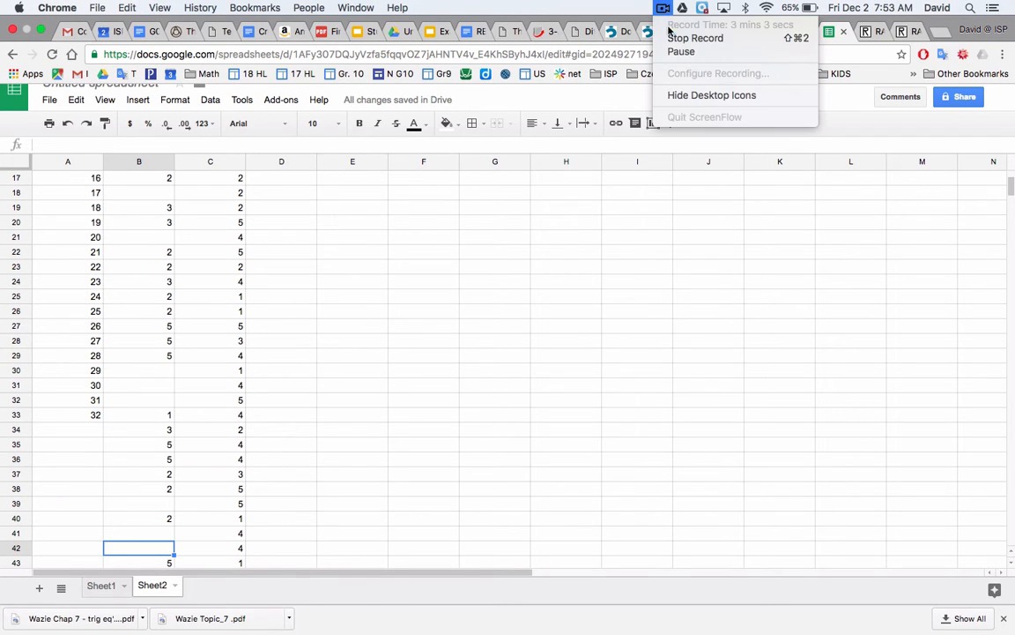
left_click(675, 51)
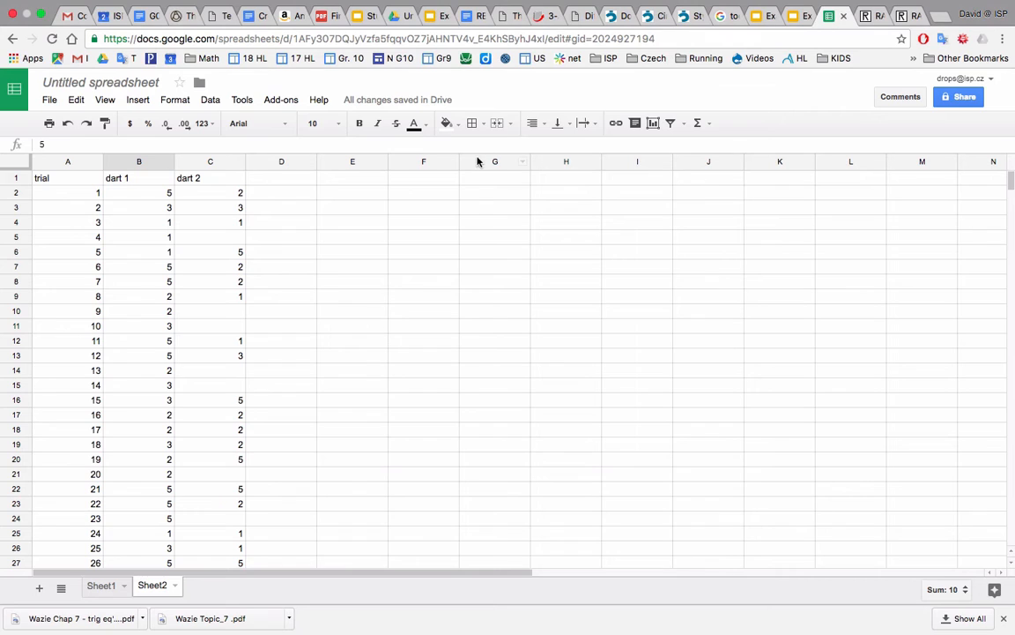
Close the gaps in the dart 2 column by moving C6:C9 up to C5, C12:C13 to C9 and C16:C20 to C11.
left_click_drag(215, 254, 213, 301)
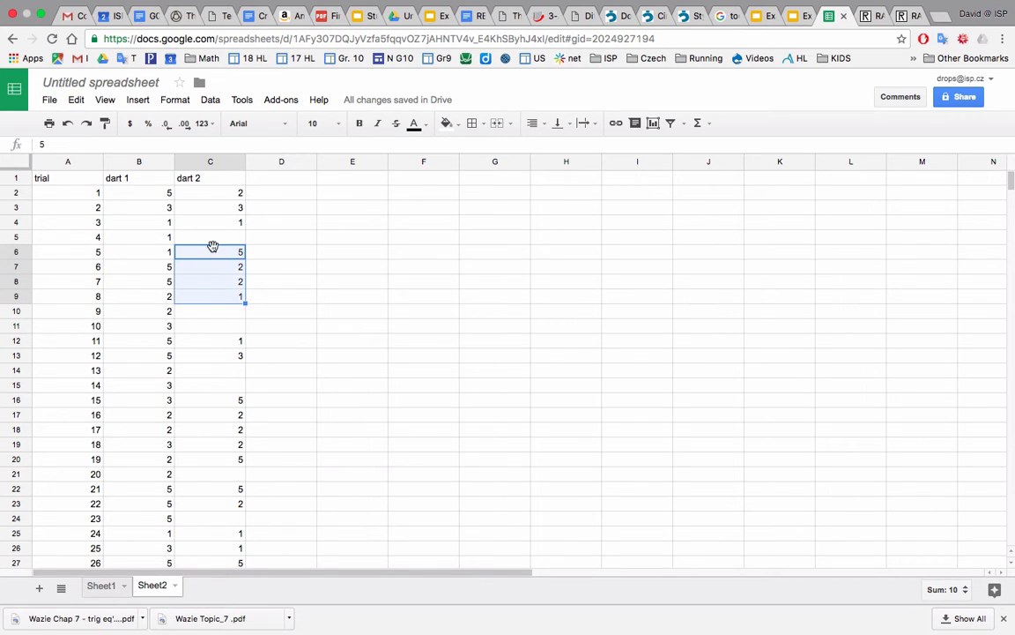
key("ctrl+c")
left_click_drag(212, 247, 212, 240)
left_click_drag(213, 339, 216, 302)
left_click_drag(215, 400, 218, 458)
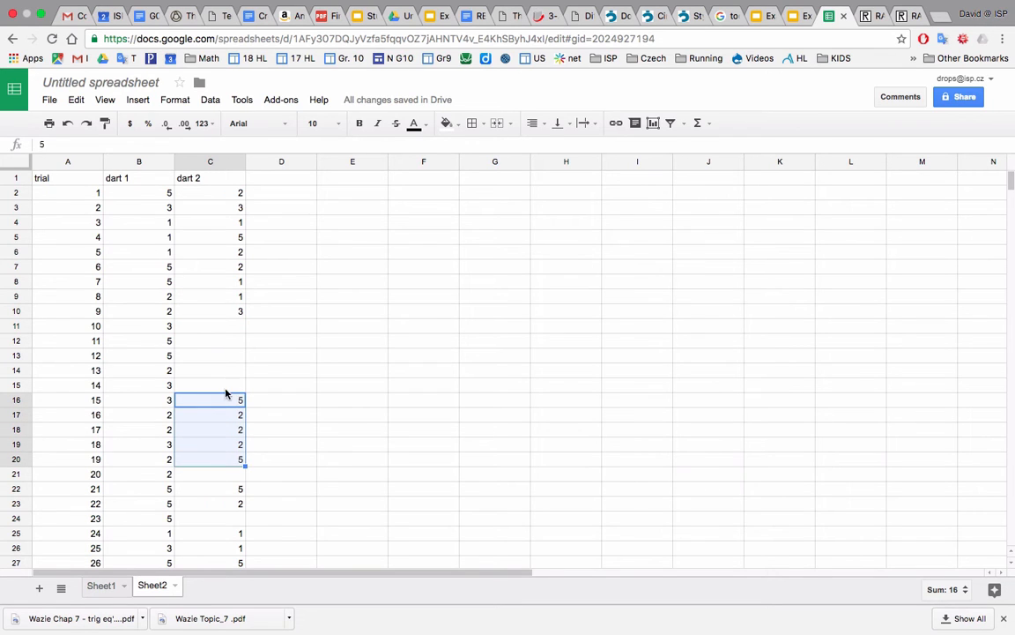
left_click_drag(225, 393, 226, 389)
left_click_drag(225, 334, 226, 371)
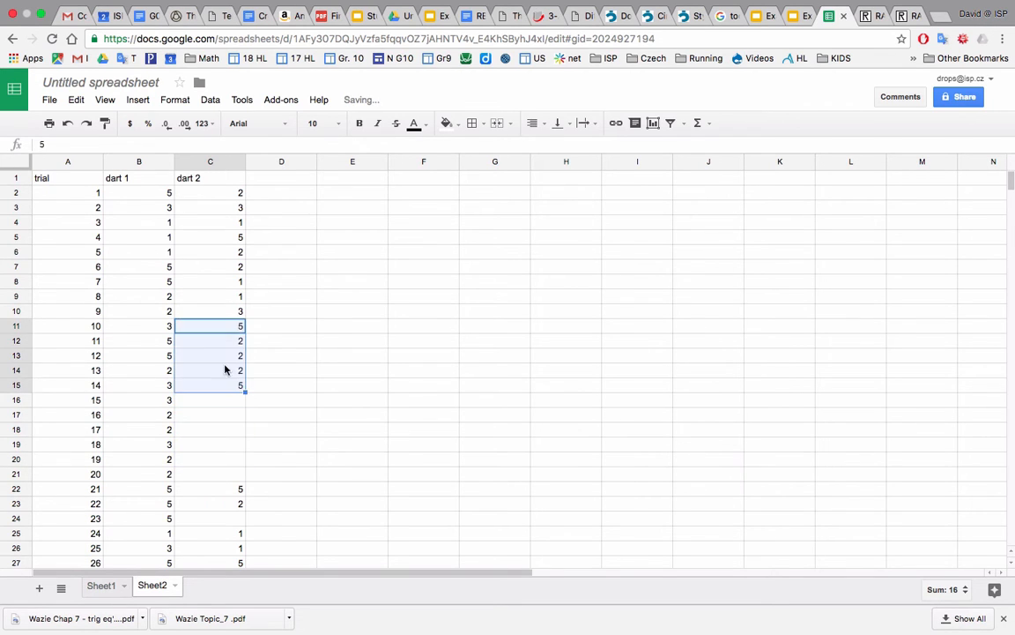
Move the dart 2 values in C22:C23 up to C16 and those in C25:C28 up to C18.
mouse_move(219, 493)
left_mouse_down()
mouse_move(219, 505)
mouse_move(219, 388)
mouse_move(218, 482)
left_mouse_up()
scroll(217, 406, "down", 3)
left_click_drag(226, 425, 222, 330)
Move the single dart 2 values in C30, C32 and C34 up to C22, C23 and C24.
left_click(213, 502)
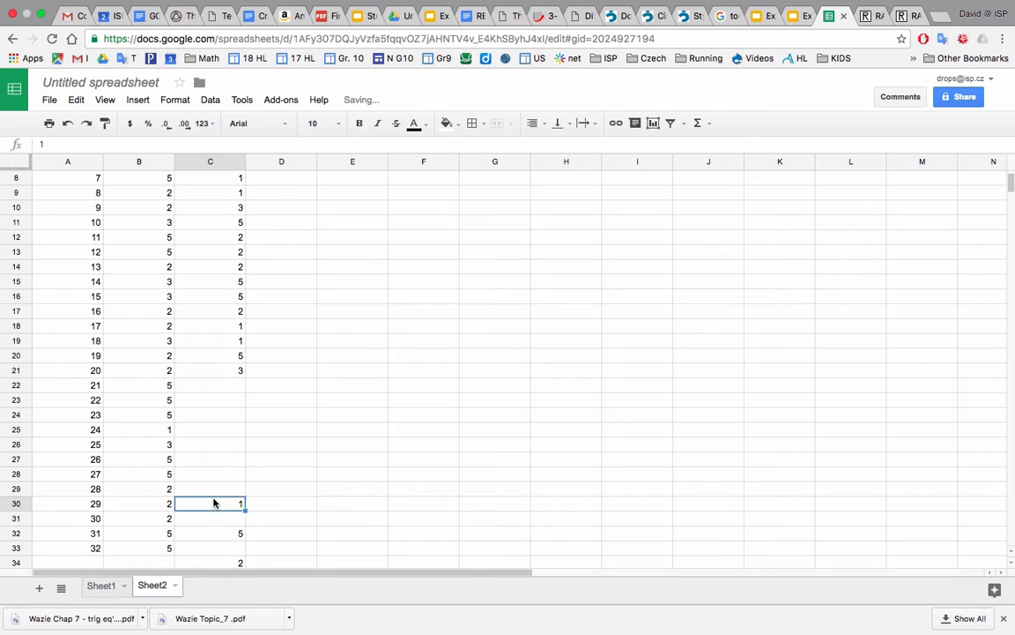
left_click_drag(215, 495, 218, 390)
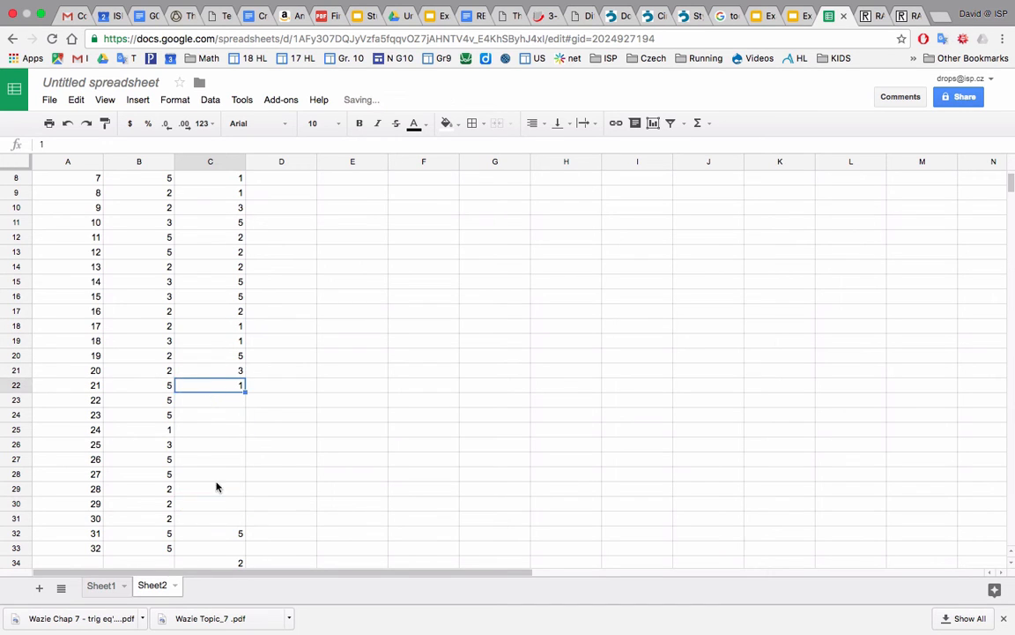
left_click(217, 534)
left_click_drag(226, 527, 232, 411)
scroll(231, 464, "down", 3)
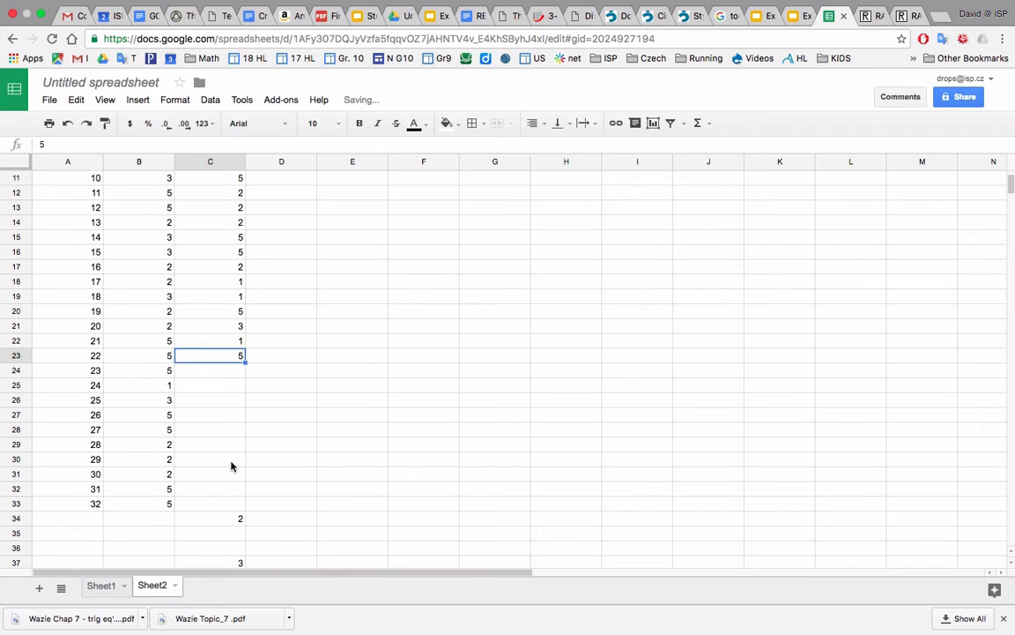
left_click(235, 491)
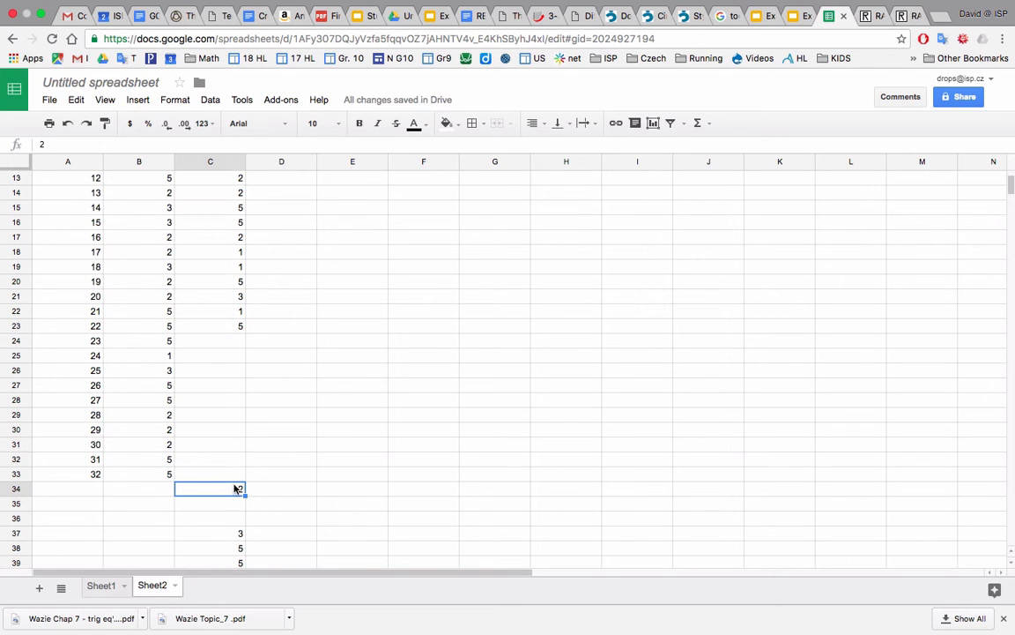
left_click_drag(234, 485, 233, 353)
Move the dart 2 blocks C37:C40 and C43:C46 up to start at C25 and C29.
scroll(226, 443, "down", 3)
left_click_drag(221, 418, 222, 467)
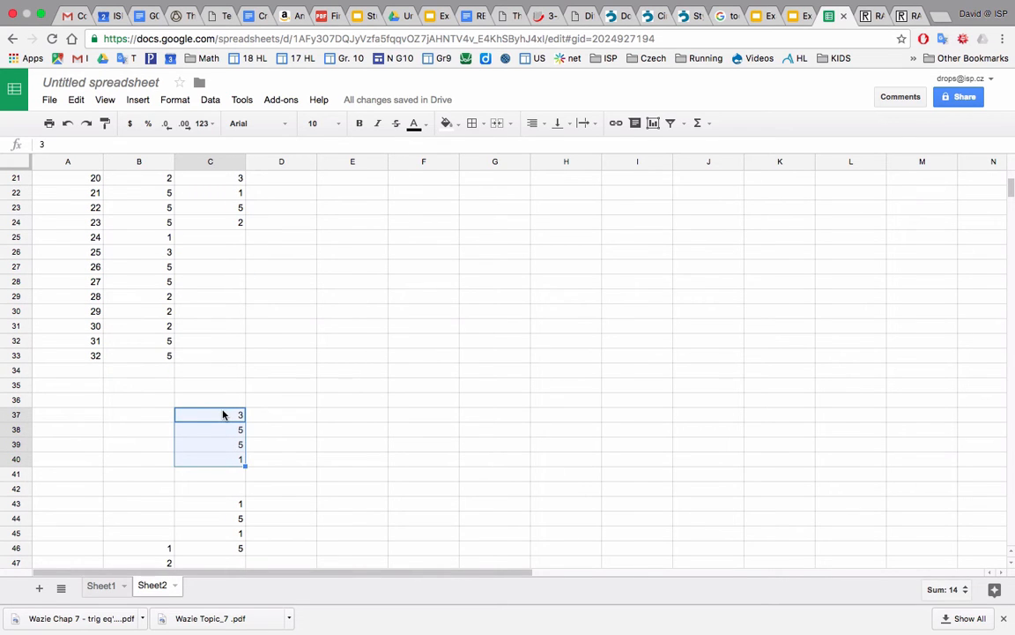
left_click_drag(222, 408, 222, 240)
left_click_drag(211, 509, 212, 549)
left_click_drag(222, 499, 229, 306)
Clear the incomplete trial 32 entries in A33:C33.
left_click(233, 356)
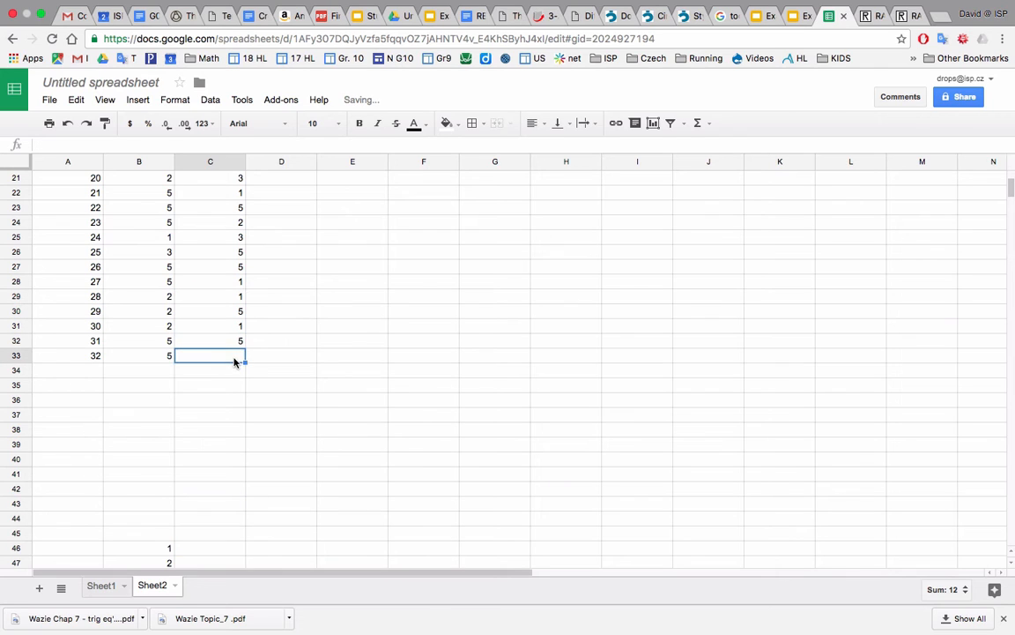
left_click(74, 358, "shift")
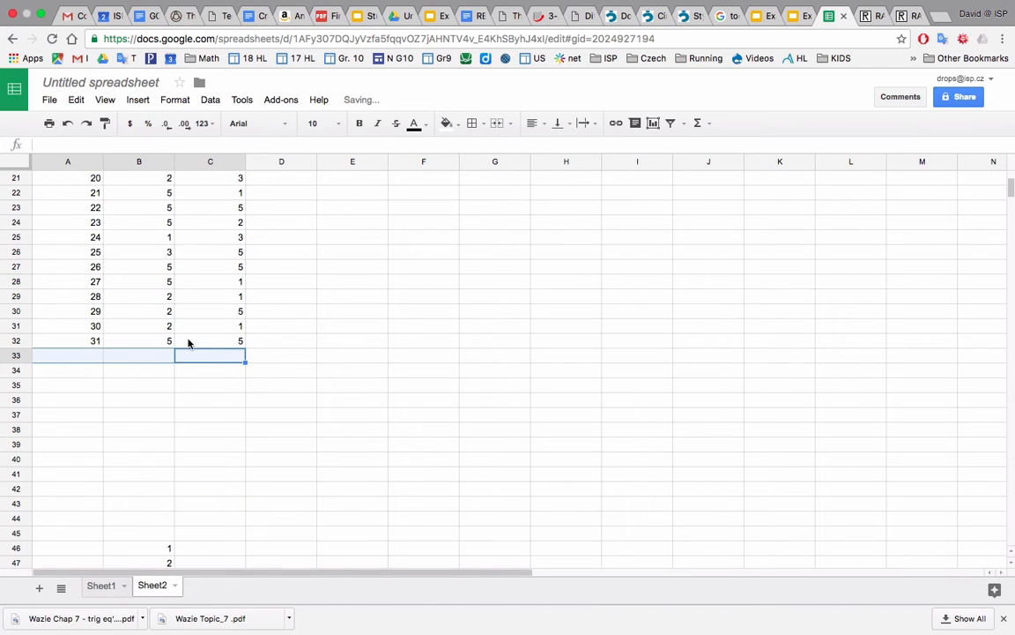
Add the header "total" in D1, beside the dart 2 column.
scroll(187, 340, "up", 7)
left_click(275, 194)
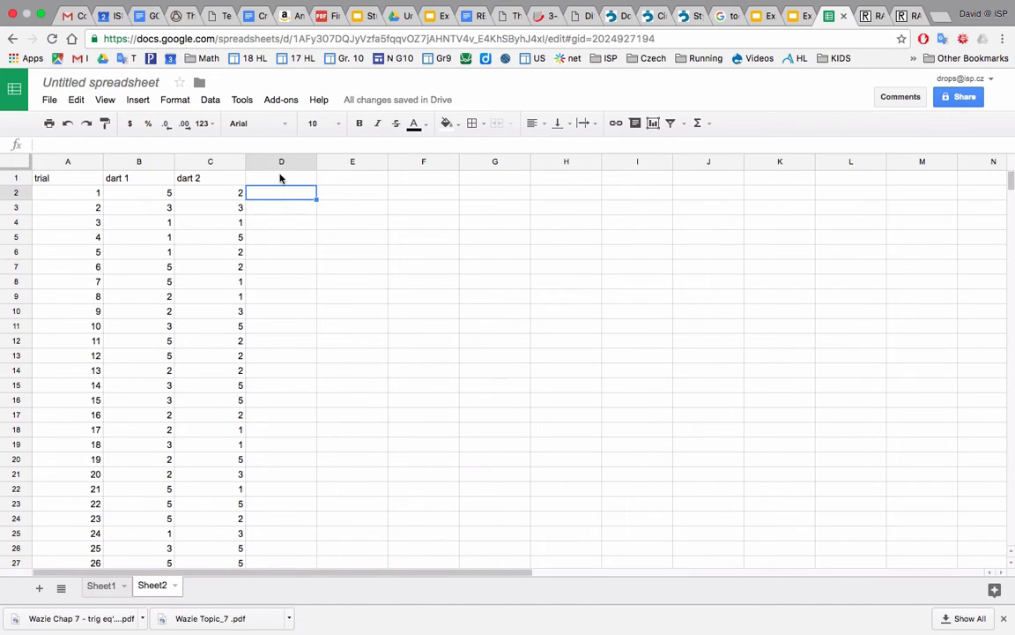
left_click(287, 181)
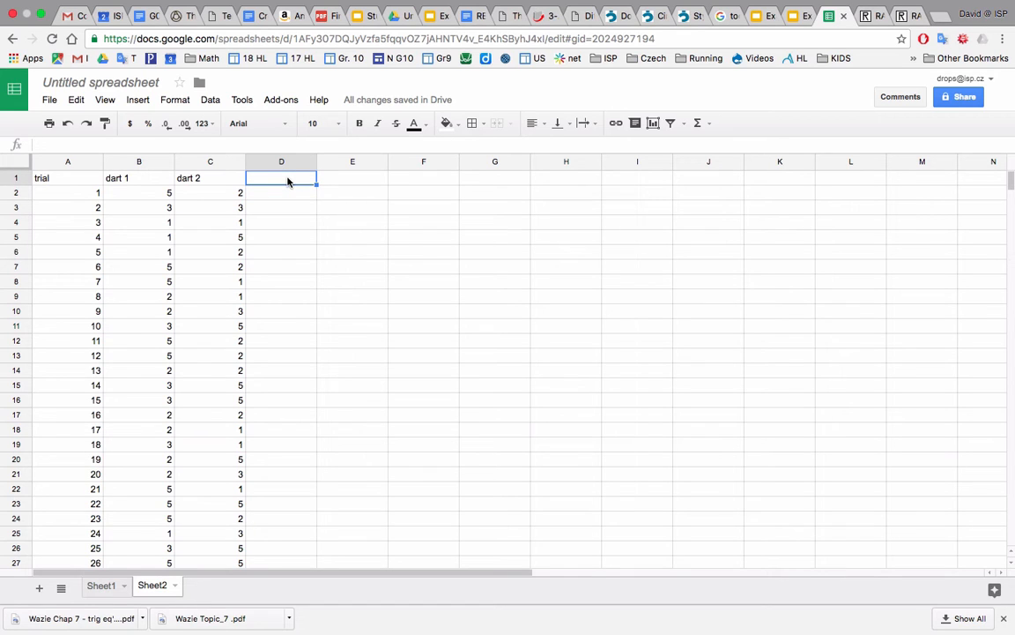
type("toa")
type("al")
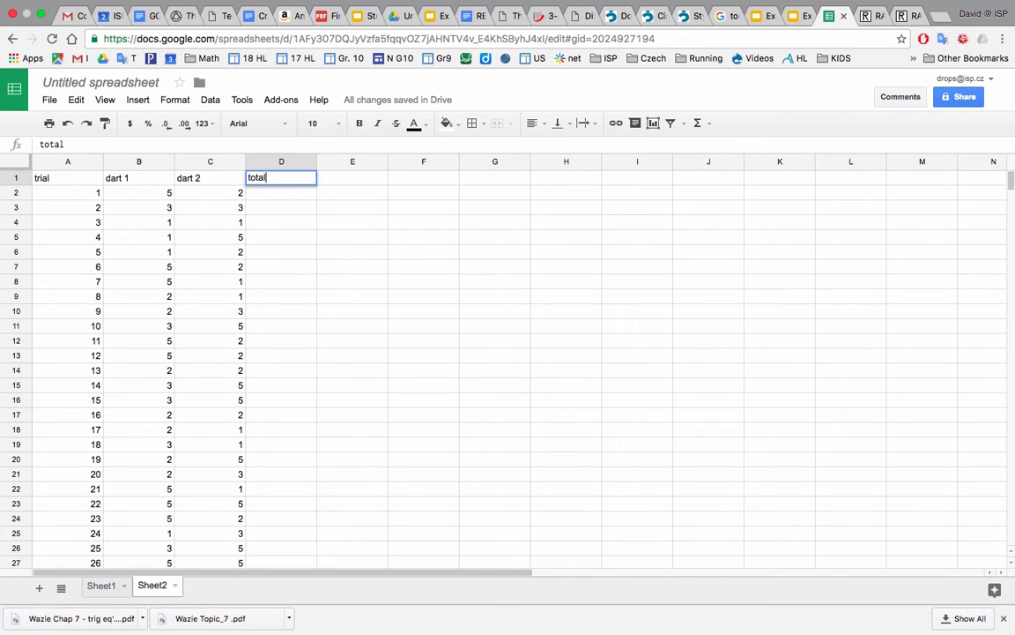
key("Return")
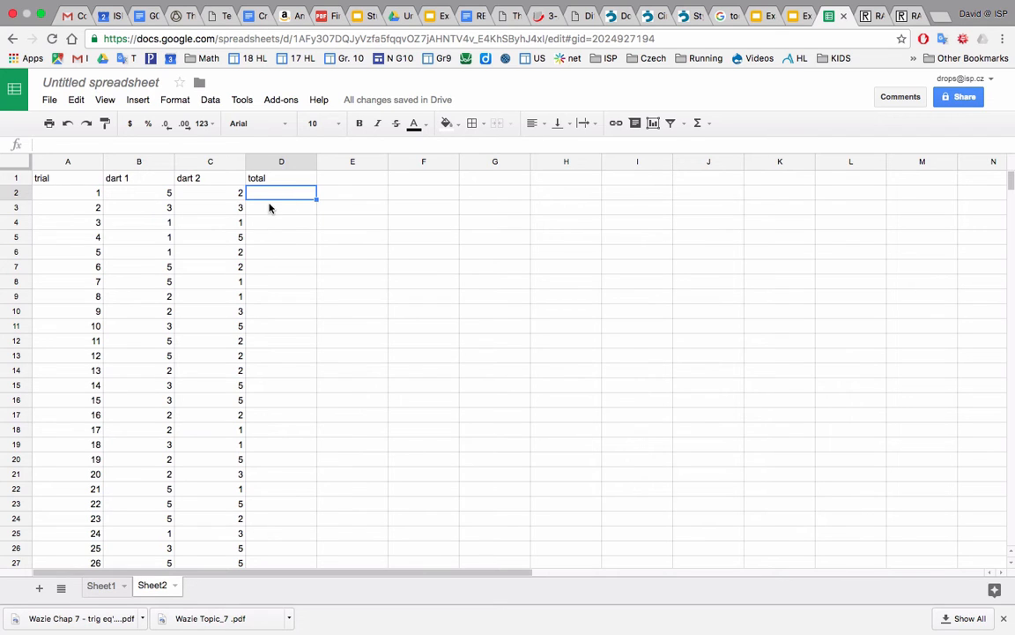
Enter the formula =B2+C2 in D2 to add the two dart scores of trial 1.
type("=")
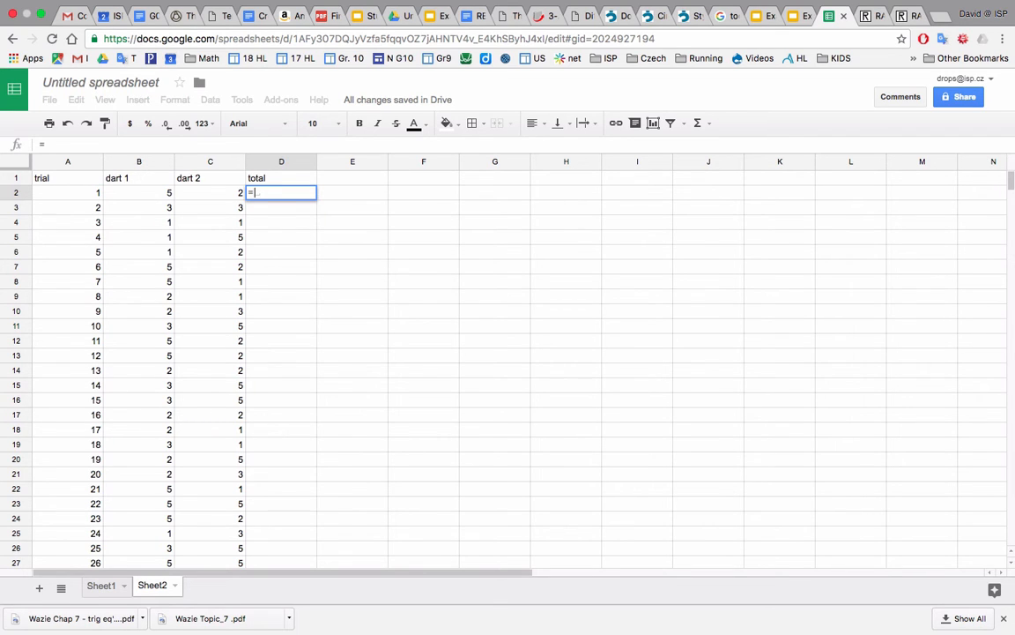
left_click(159, 198)
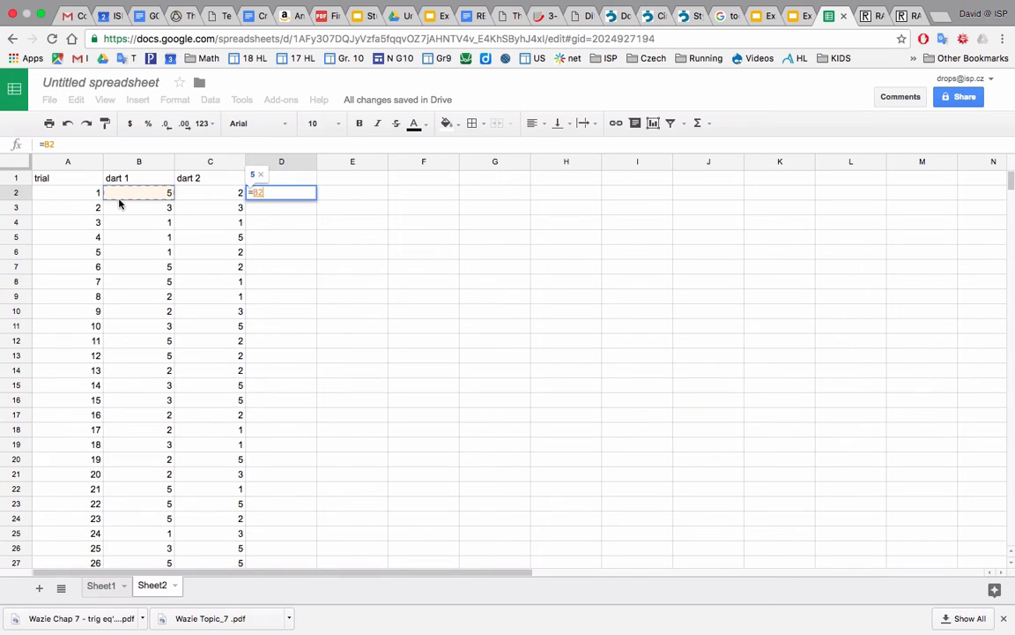
type("+")
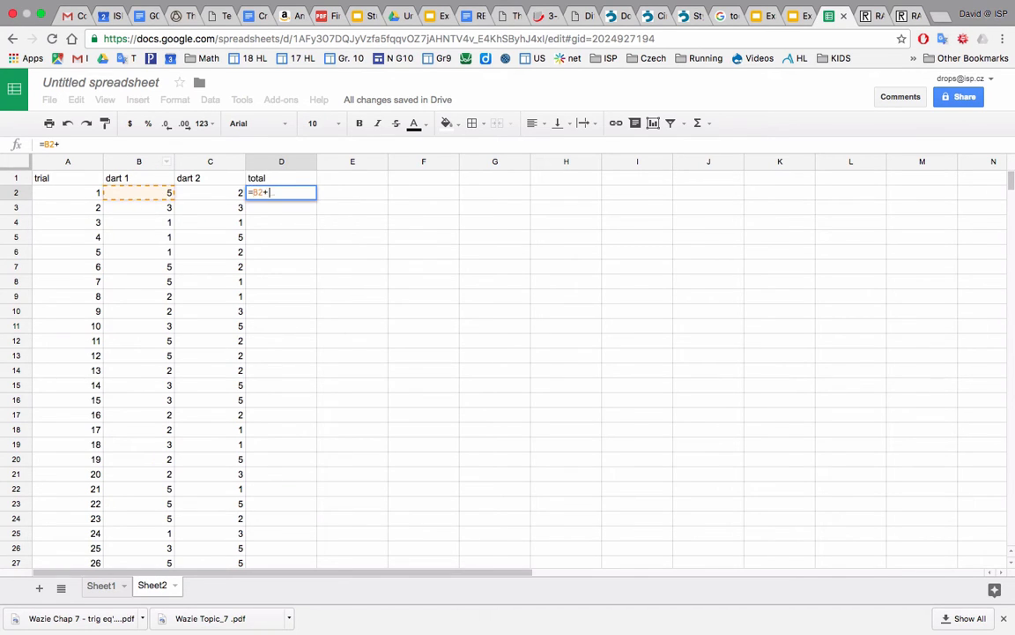
left_click(205, 194)
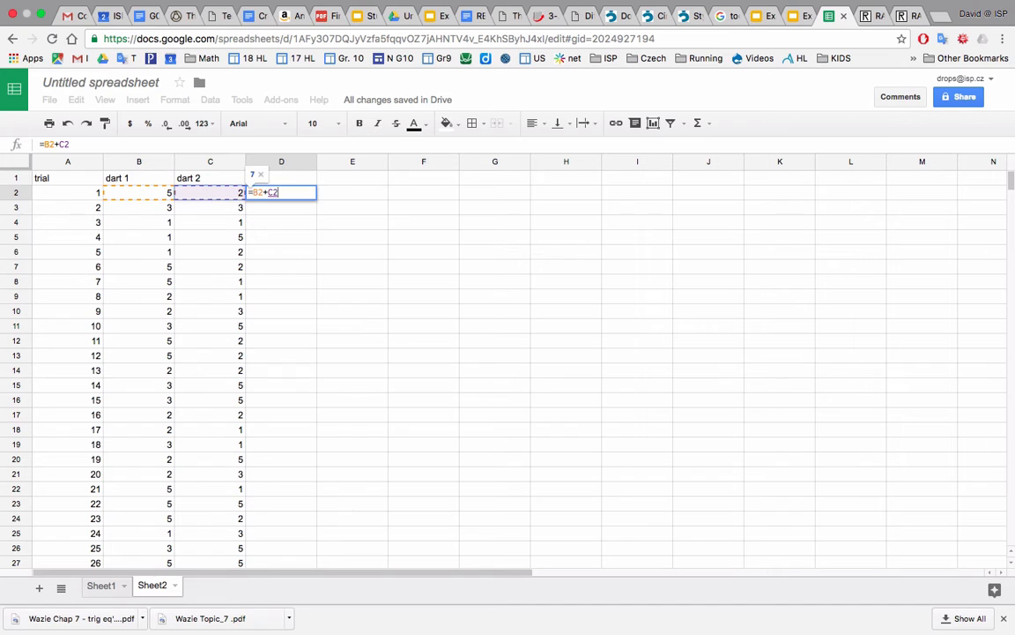
key("Return")
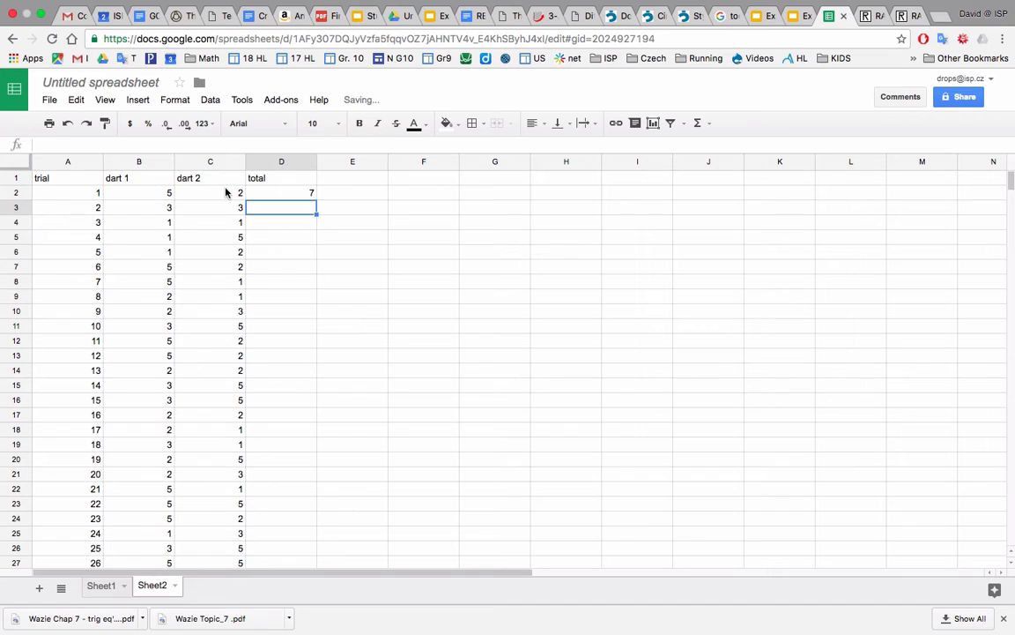
Fill the total formula from D2 down to D32 so that it covers all 31 trials.
left_click(294, 197)
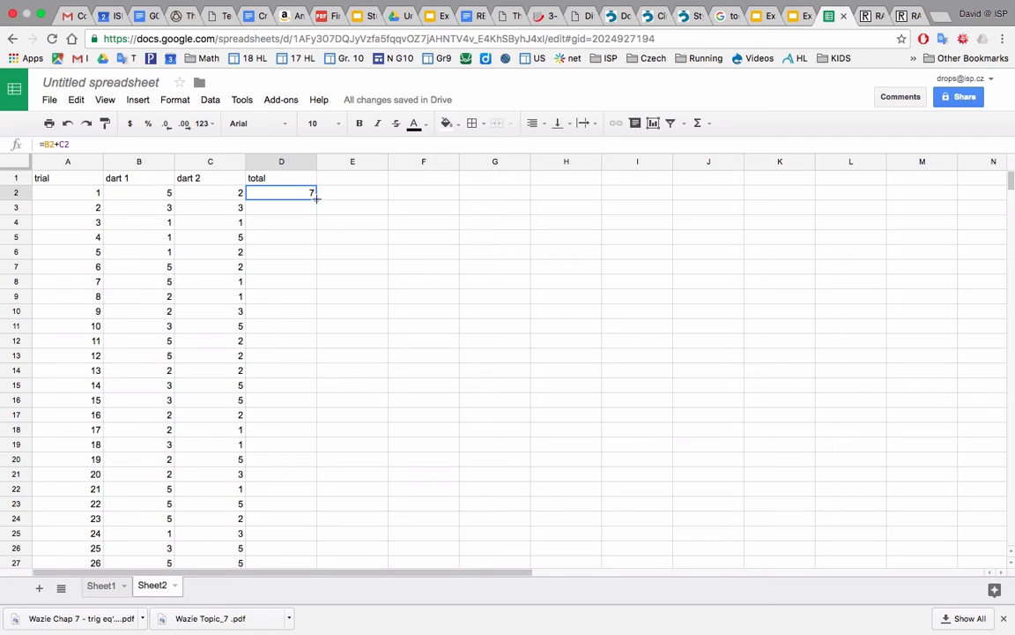
left_click_drag(316, 200, 307, 365)
left_click_drag(318, 577, 307, 495)
double_click(308, 494)
left_click(339, 463)
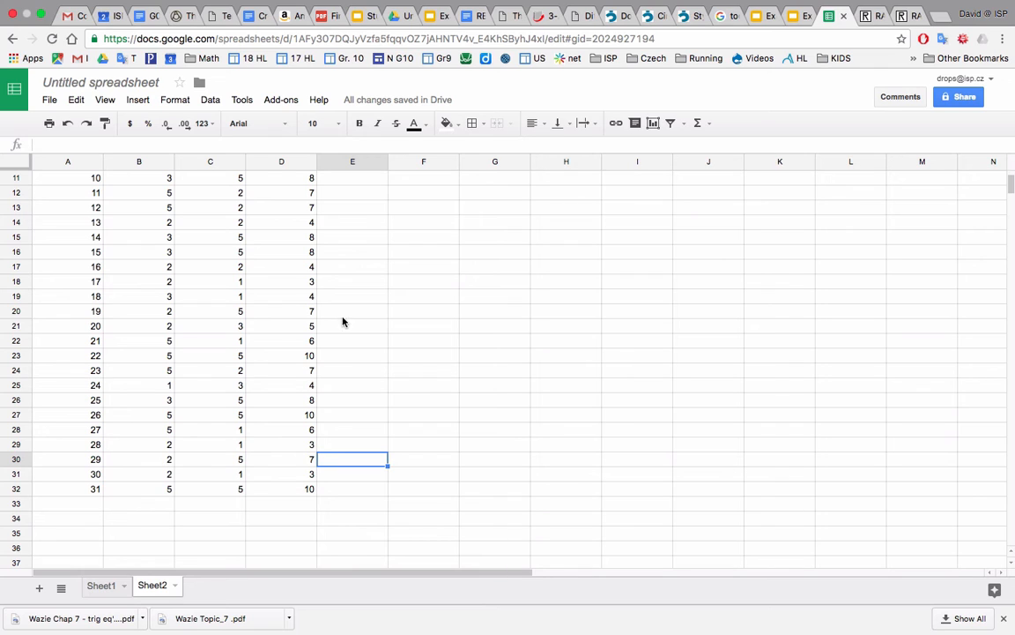
Narrow columns B, C and D to fit the dart and total entries.
scroll(363, 396, "up", 5)
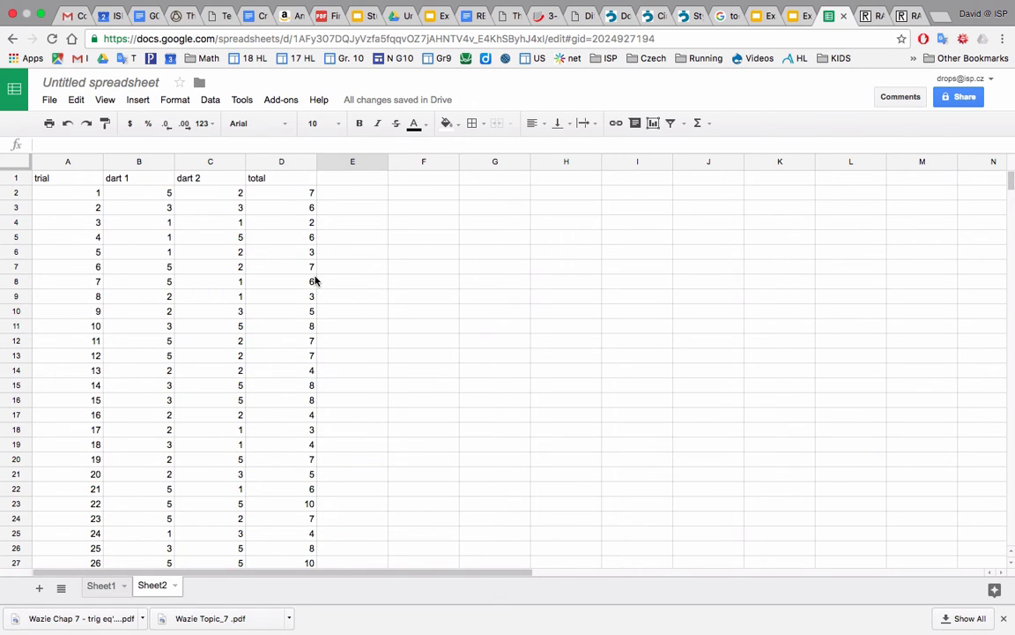
mouse_move(294, 161)
left_click_drag(316, 162, 141, 162)
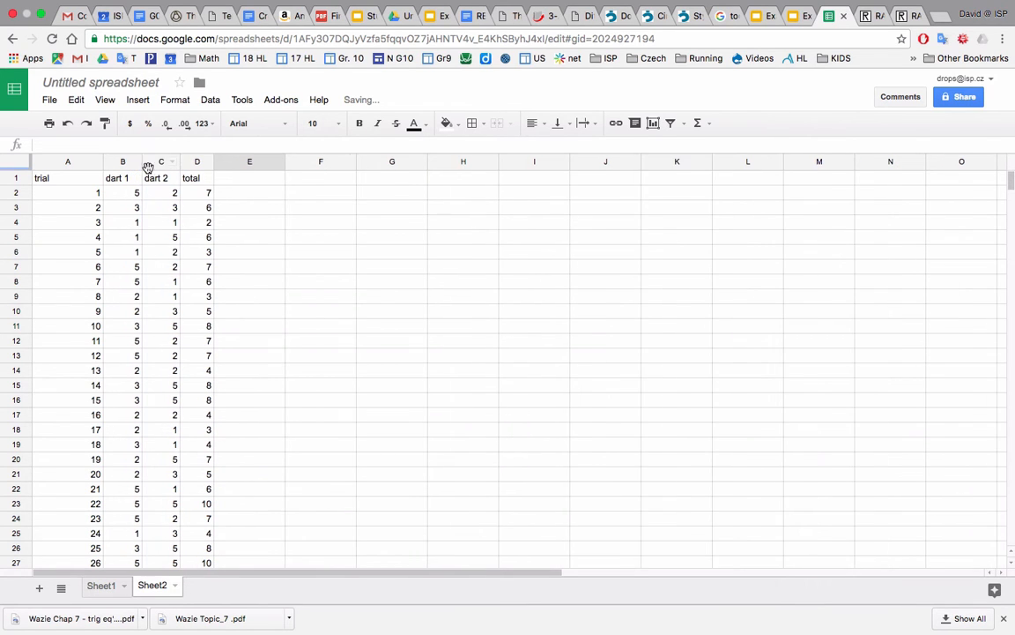
Add the header "win/lose" in E1, beside the total column.
left_click(244, 181)
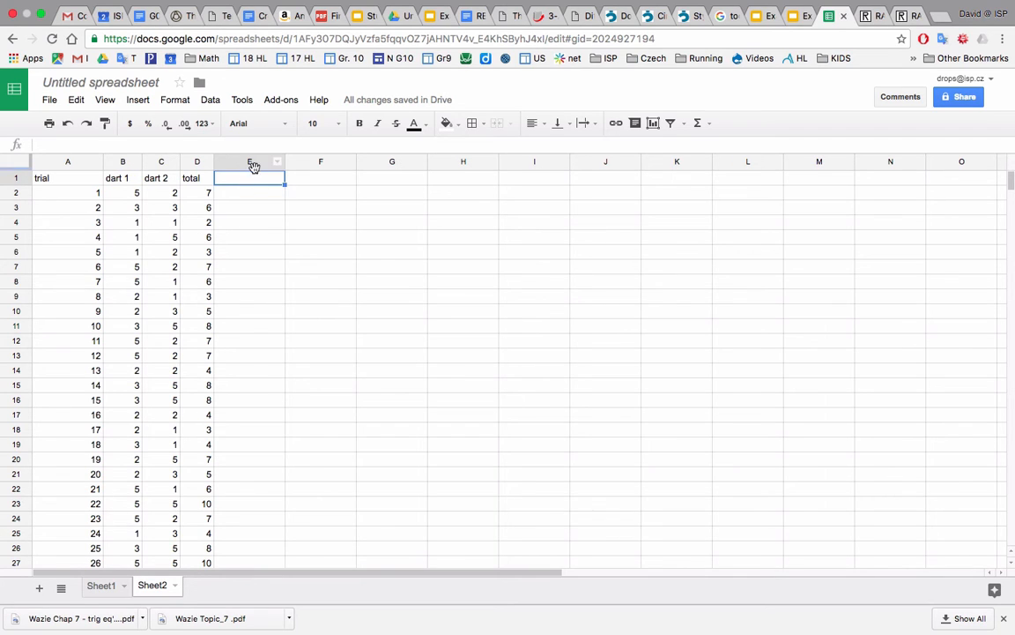
type("win")
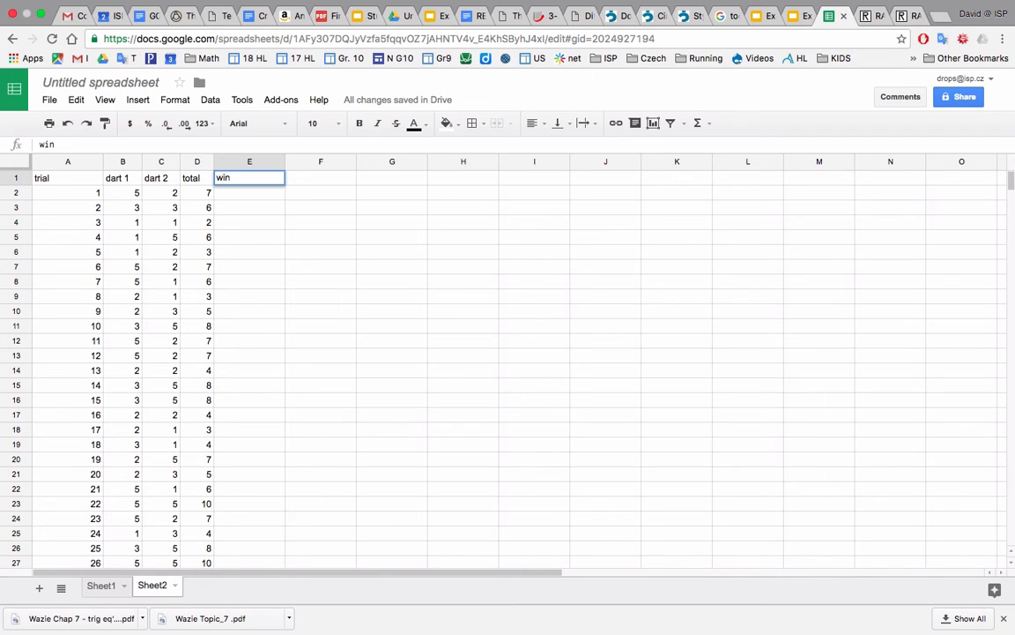
type("/lose")
key("Return")
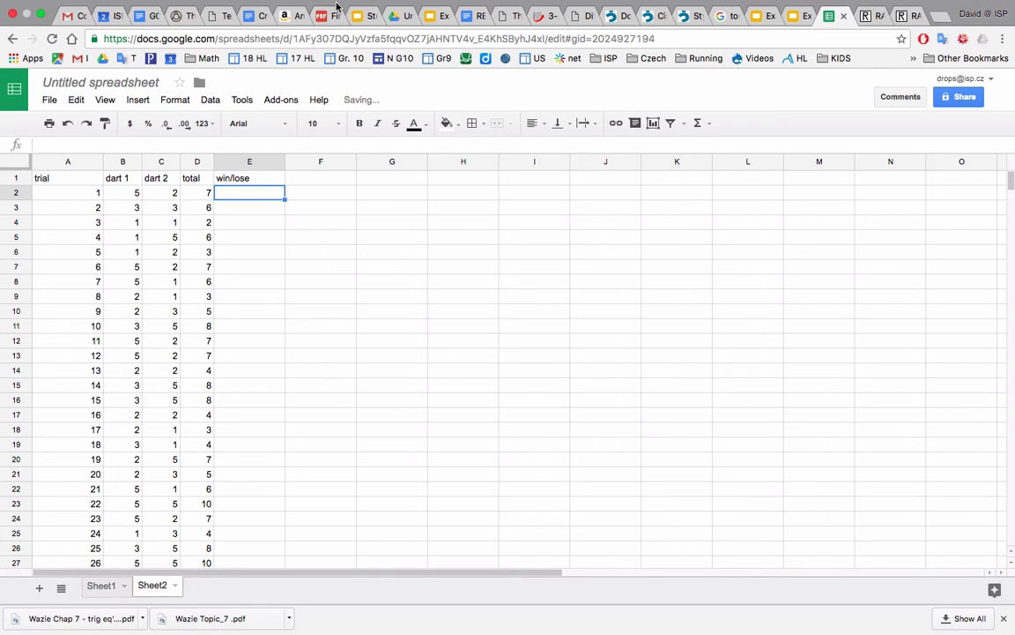
Enter the outcomes 1, 0, 0, 0, 1, 1 by hand in E2:E7 for trials 1 to 6.
type("1")
key("Return")
type("0")
key("Return")
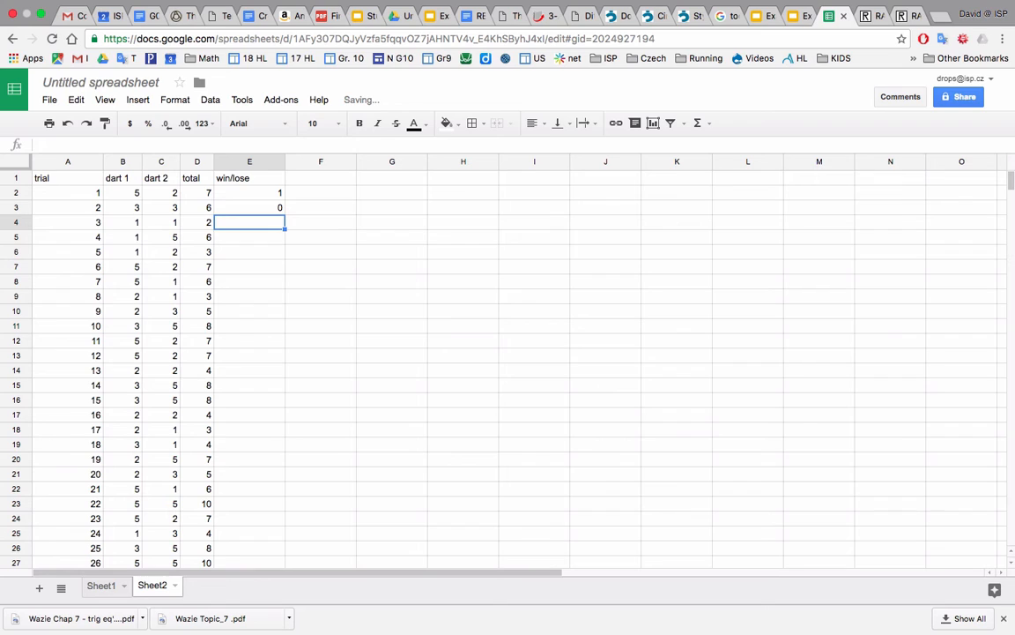
type("0")
key("Return")
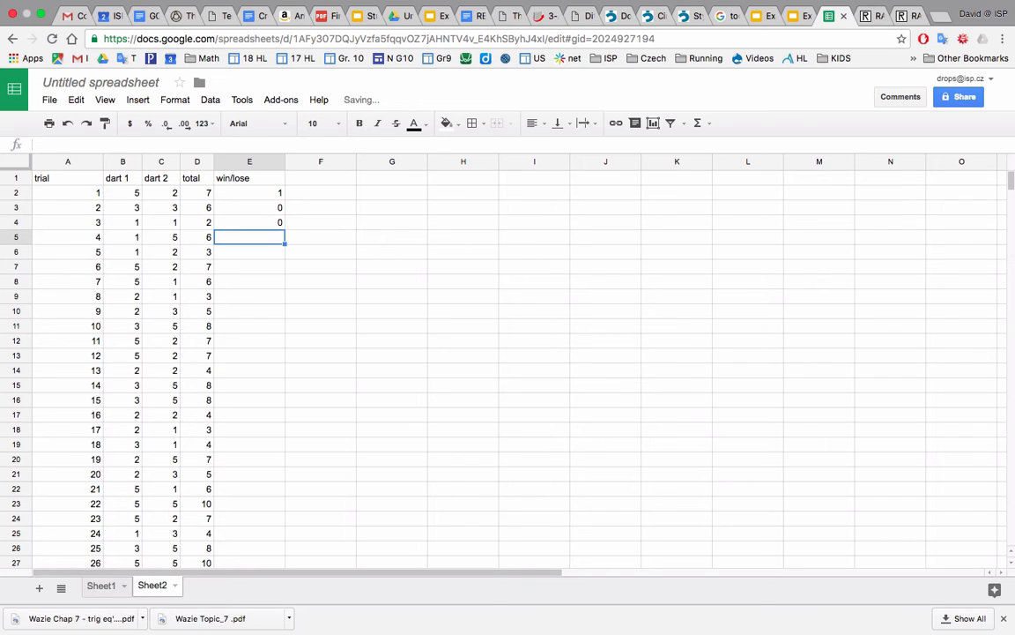
type("0")
key("Return")
type("1")
key("Return")
type("1")
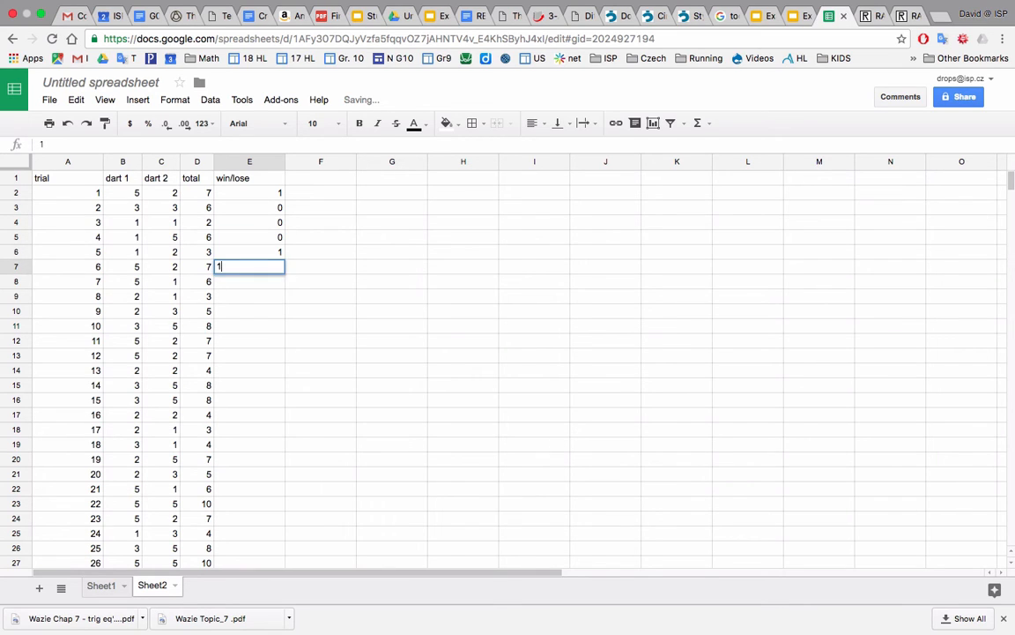
key("Return")
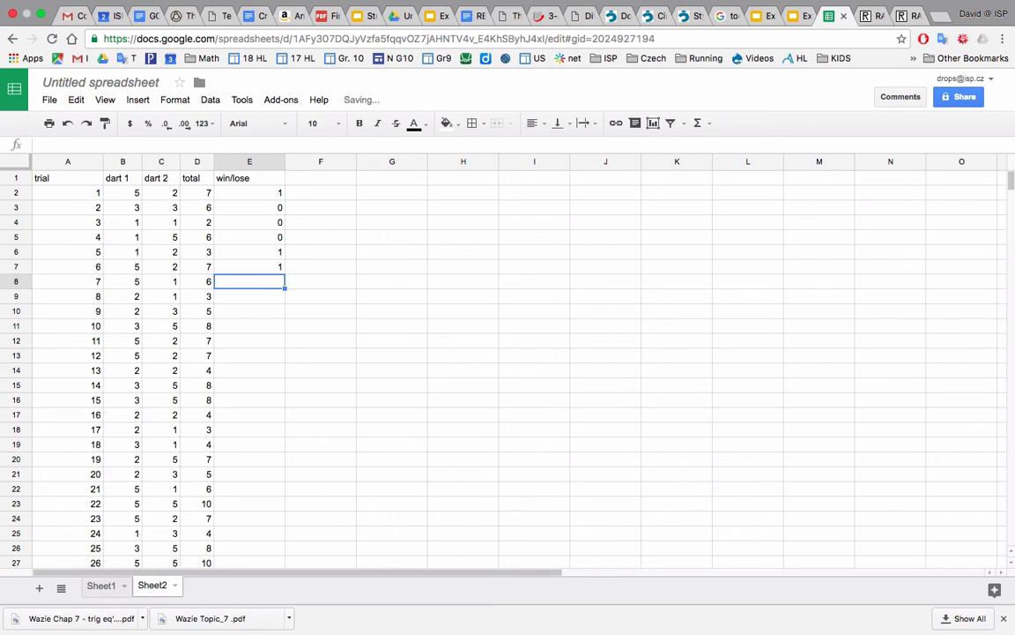
left_click(265, 194)
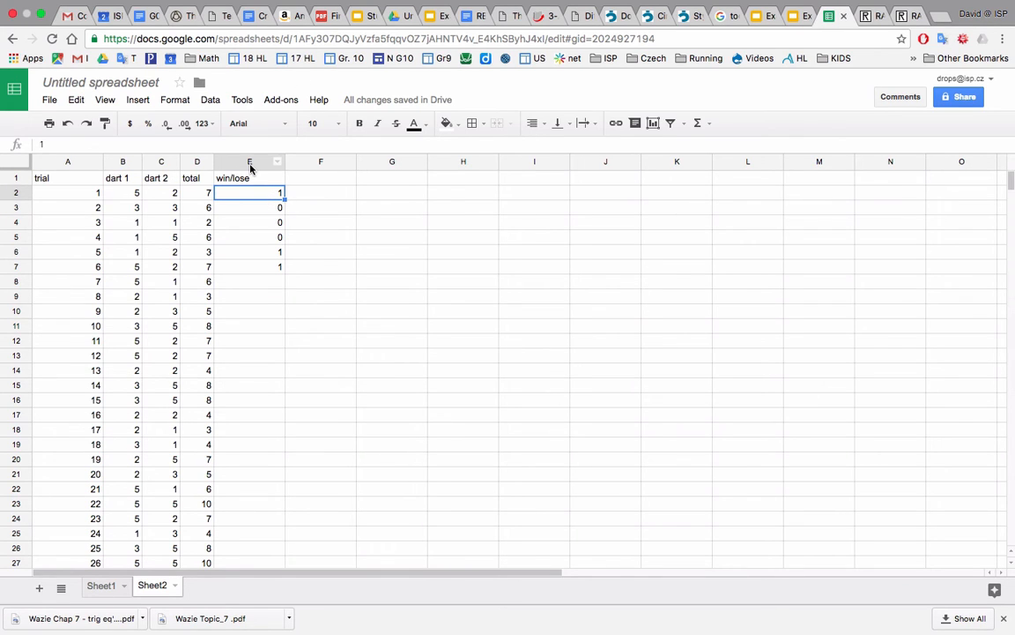
type("=")
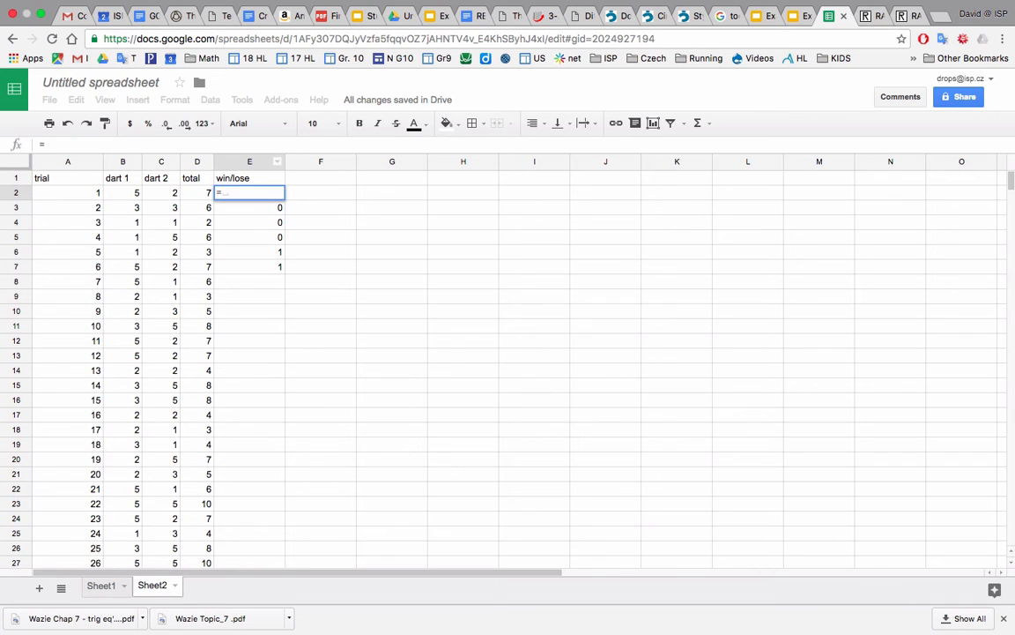
type("if")
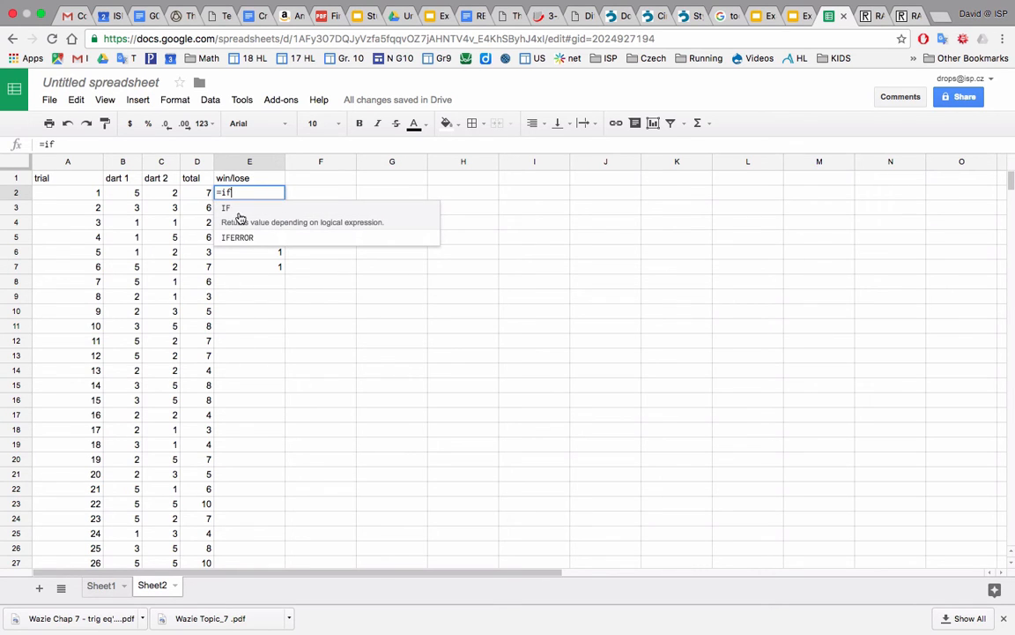
left_click(222, 207)
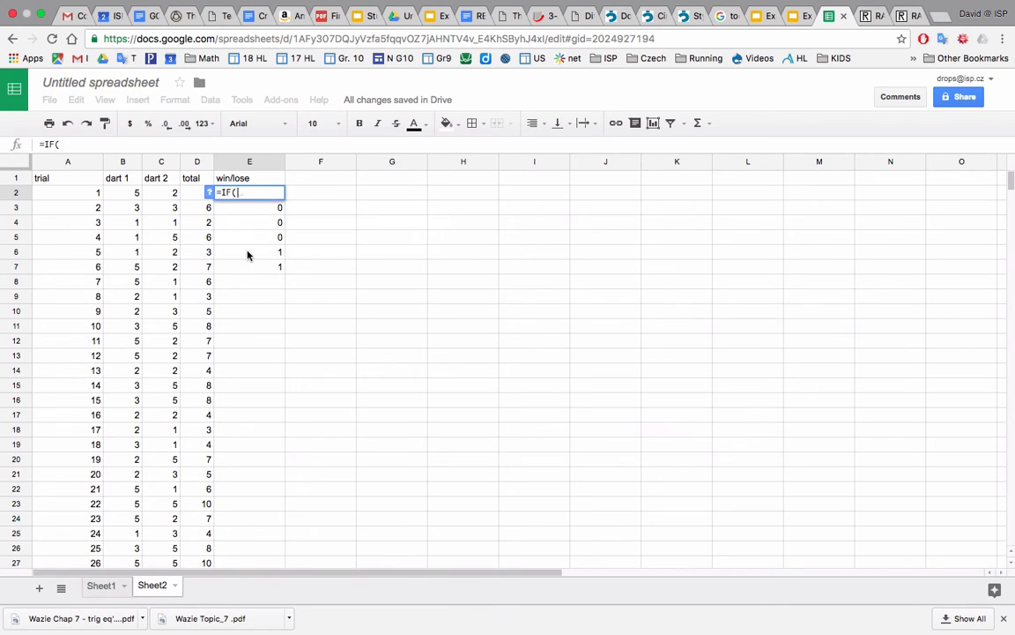
left_click(194, 195)
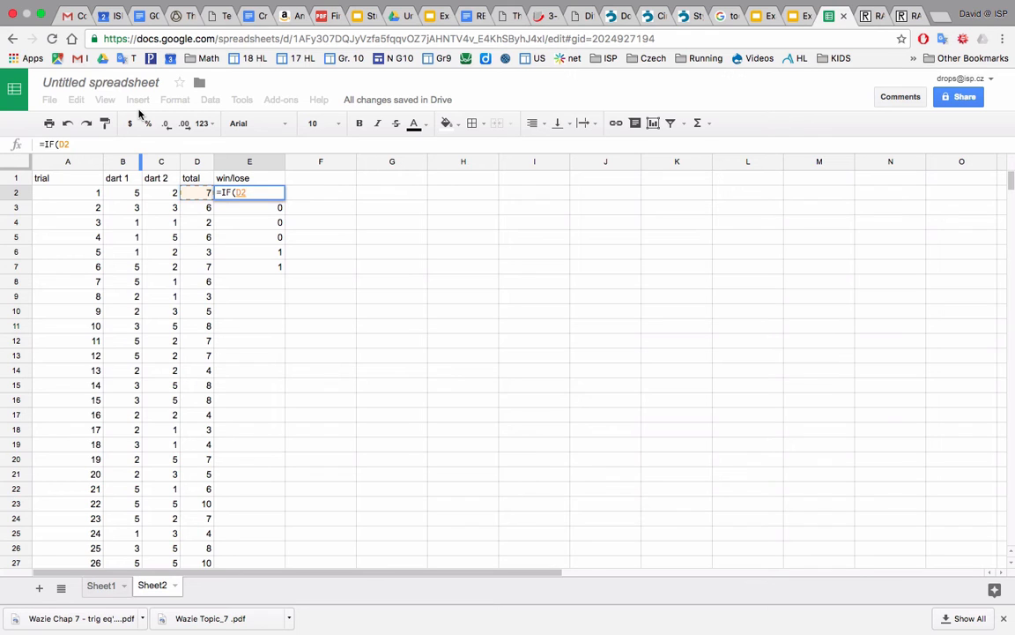
type("=3")
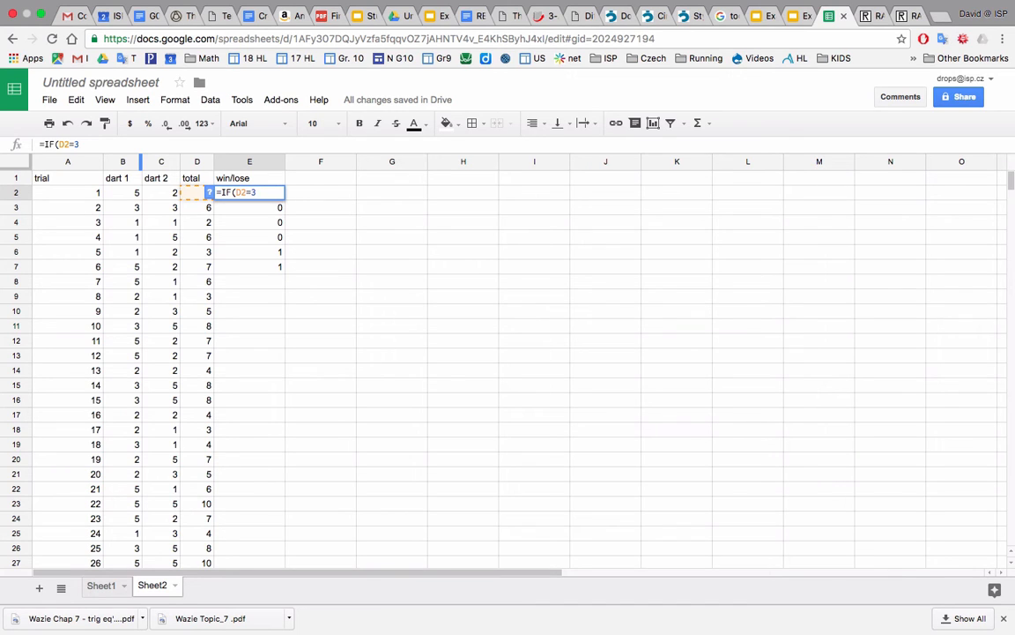
type("0r")
key("BackSpace")
key("BackSpace")
type(",0r")
key("BackSpace")
key("BackSpace")
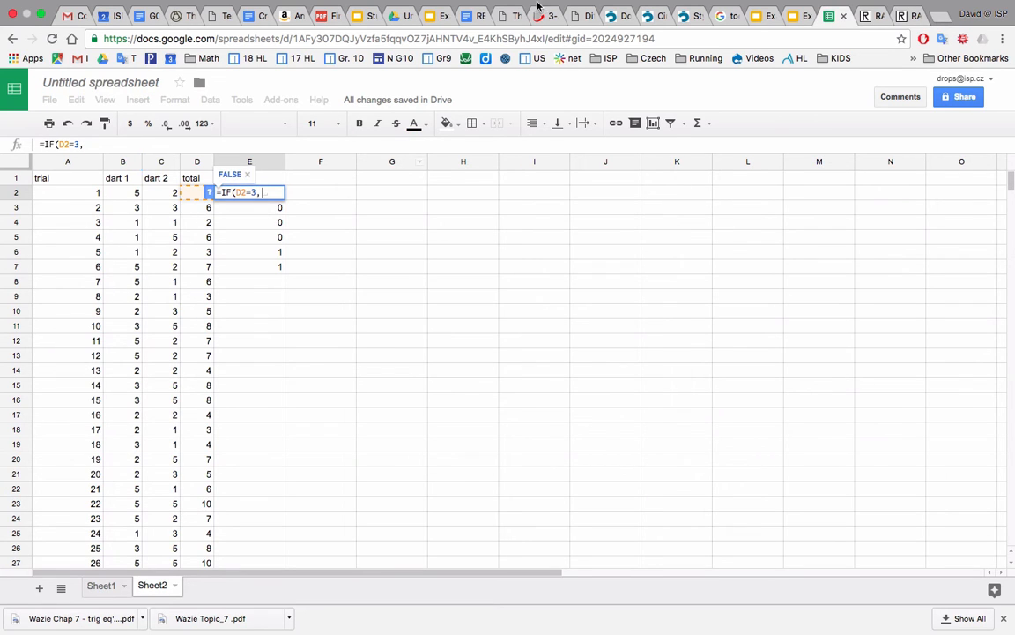
mouse_move(699, 2)
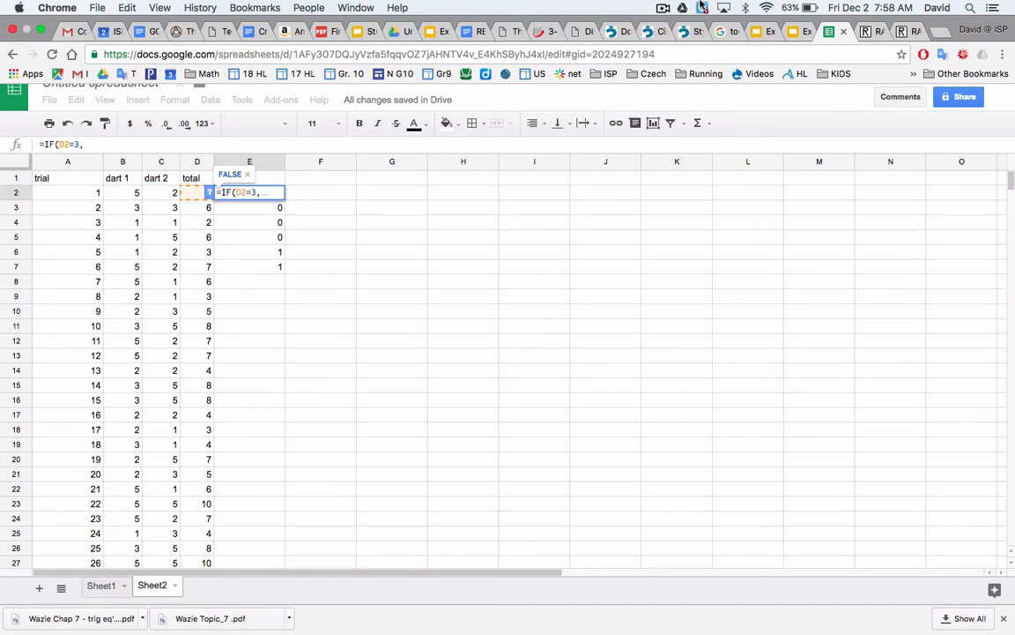
left_click(663, 7)
left_click(680, 52)
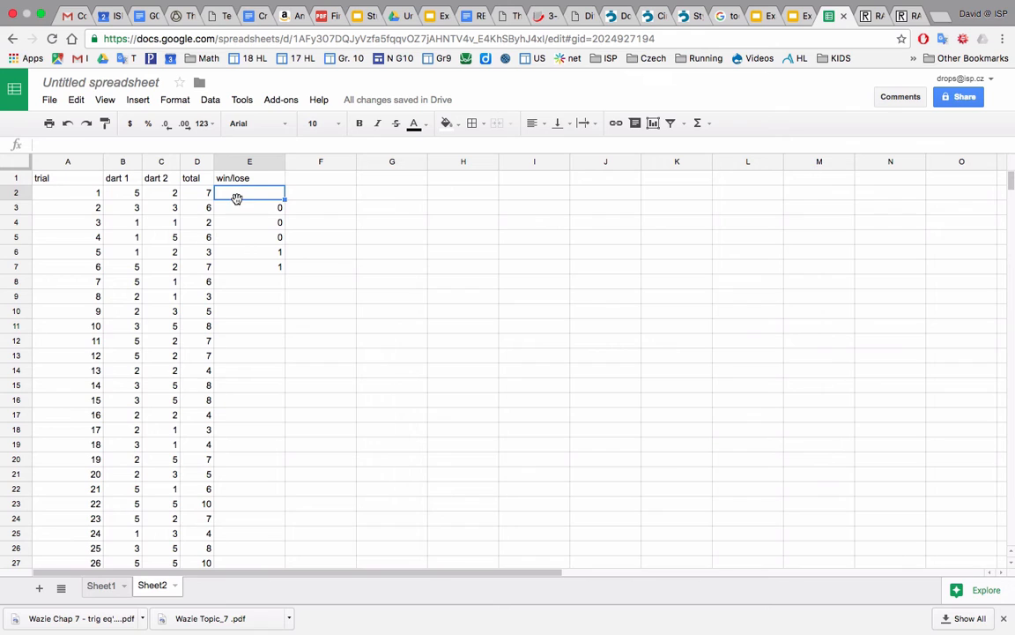
Enter the formula =IF(D2=7,1,0) in E2 and fill it down to E15.
type("=if")
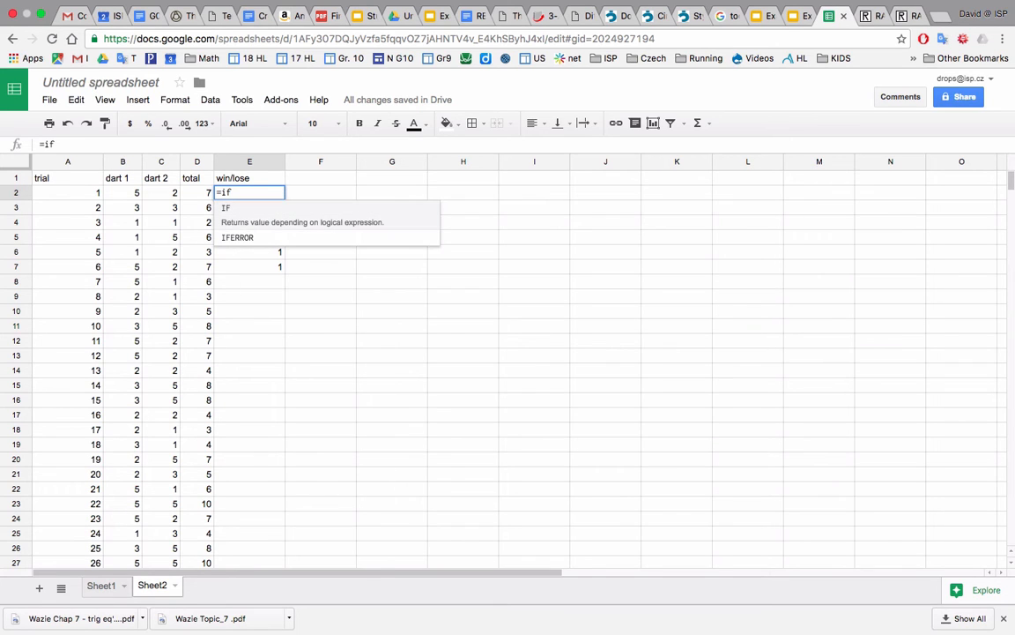
left_click(229, 210)
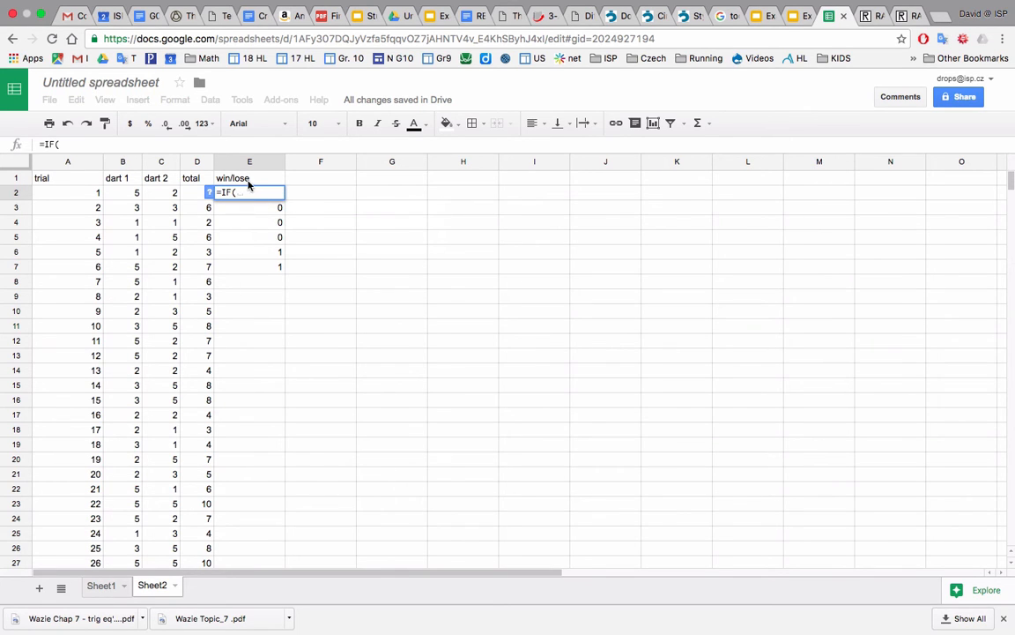
left_click(190, 191)
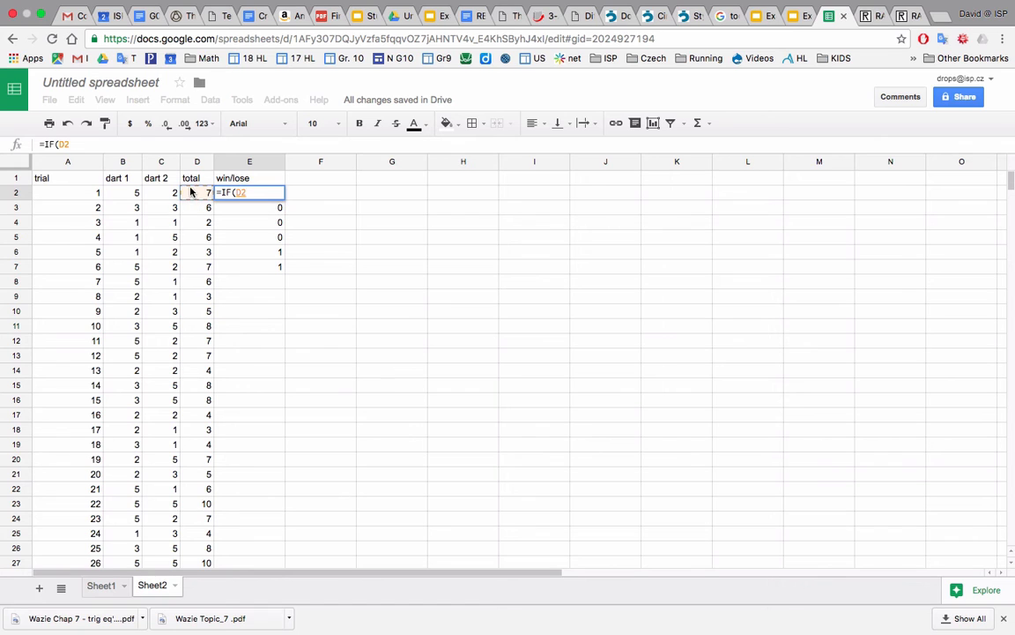
type("=7")
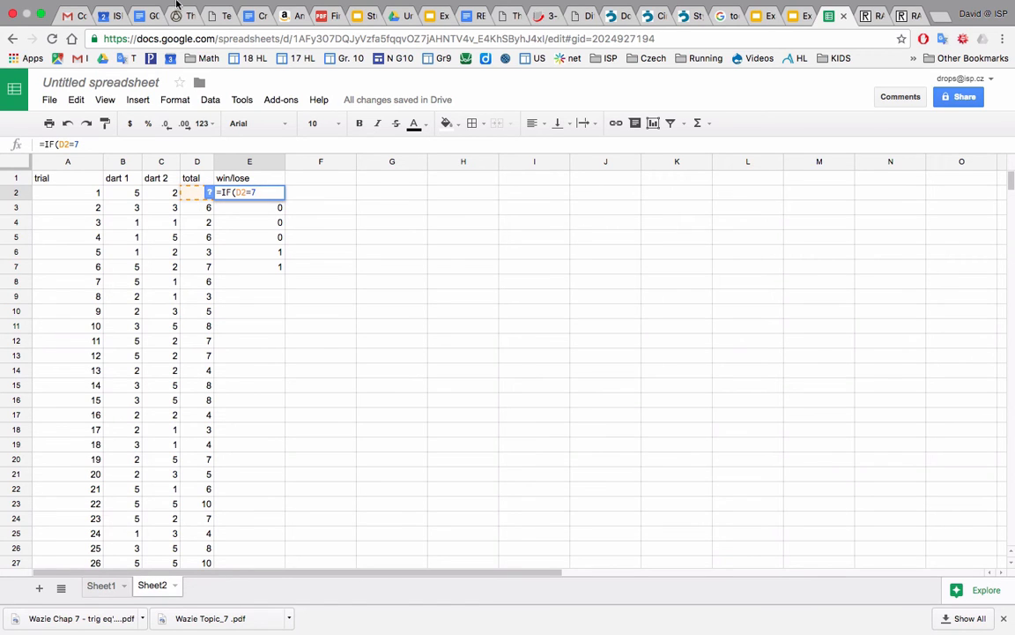
mouse_move(176, 4)
type(",")
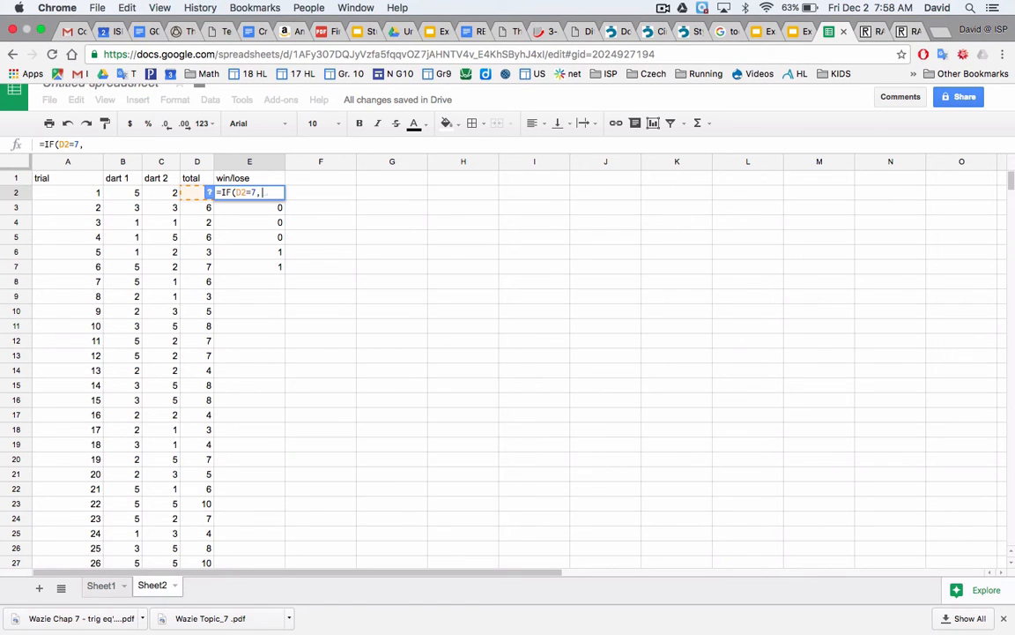
type("1,0)")
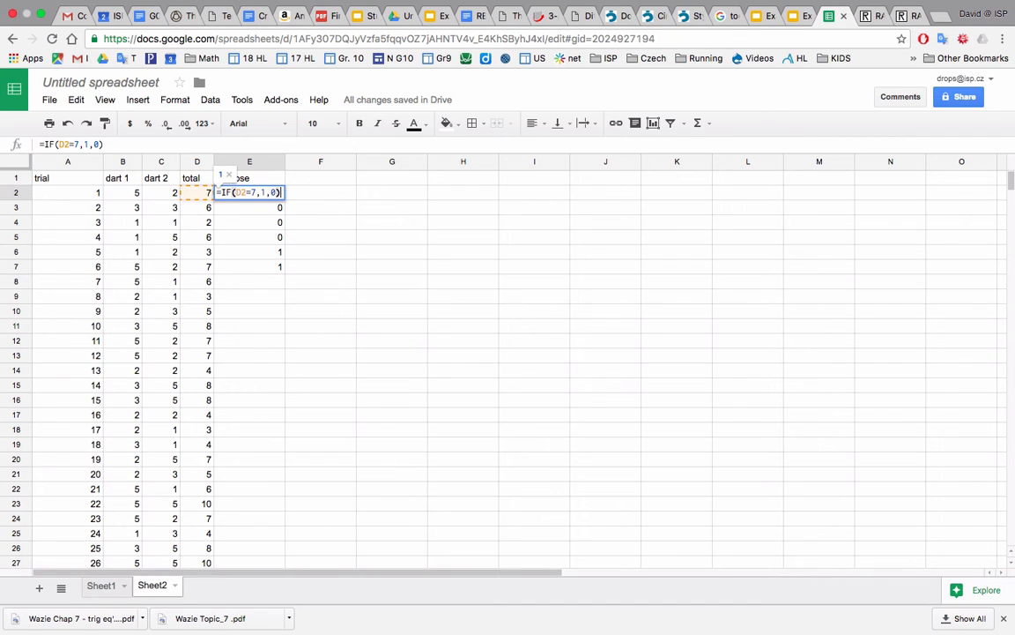
key("Return")
left_click(264, 192)
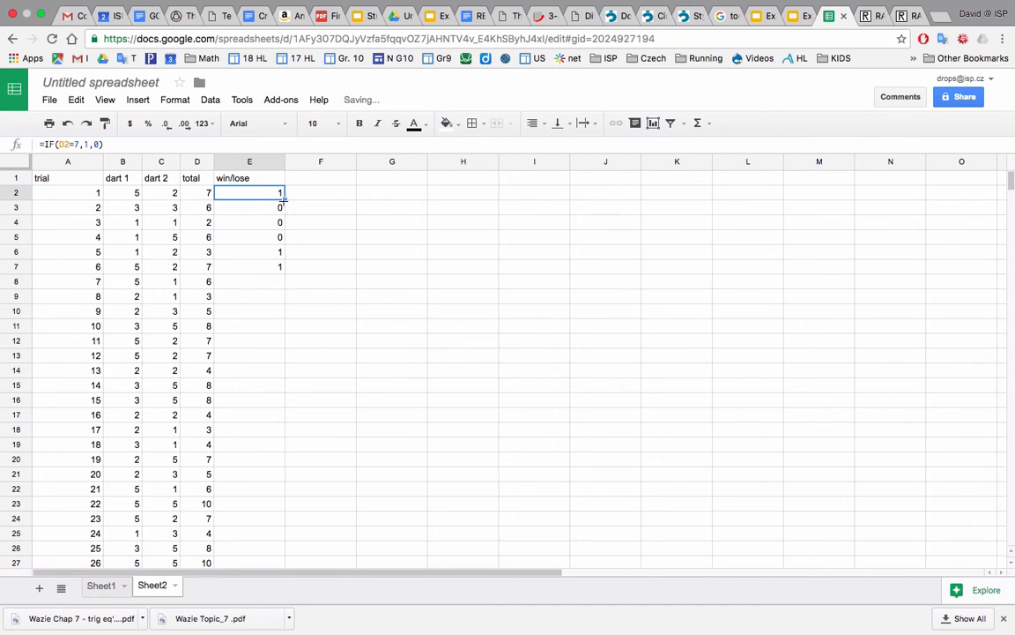
left_click_drag(283, 199, 282, 385)
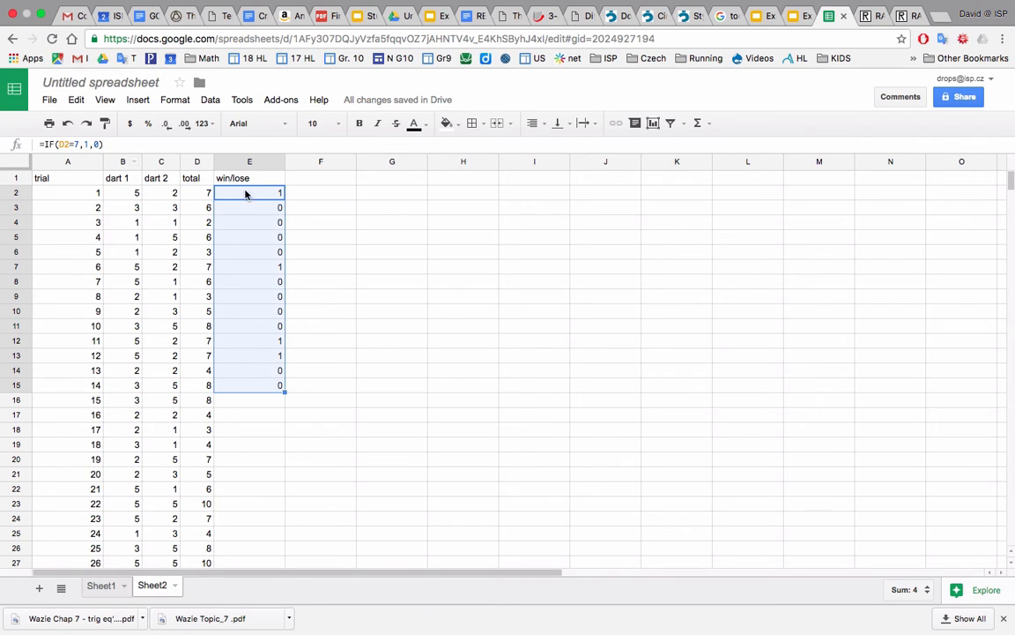
Strip the condition and result values from the formula in E2, leaving only =IF(.
left_click(246, 193)
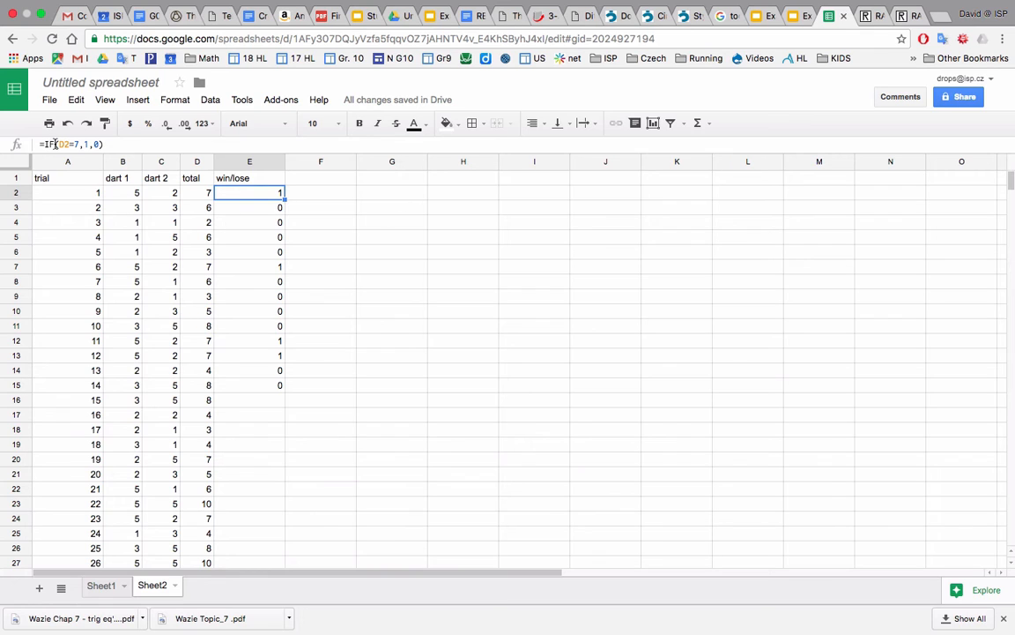
left_click(59, 144)
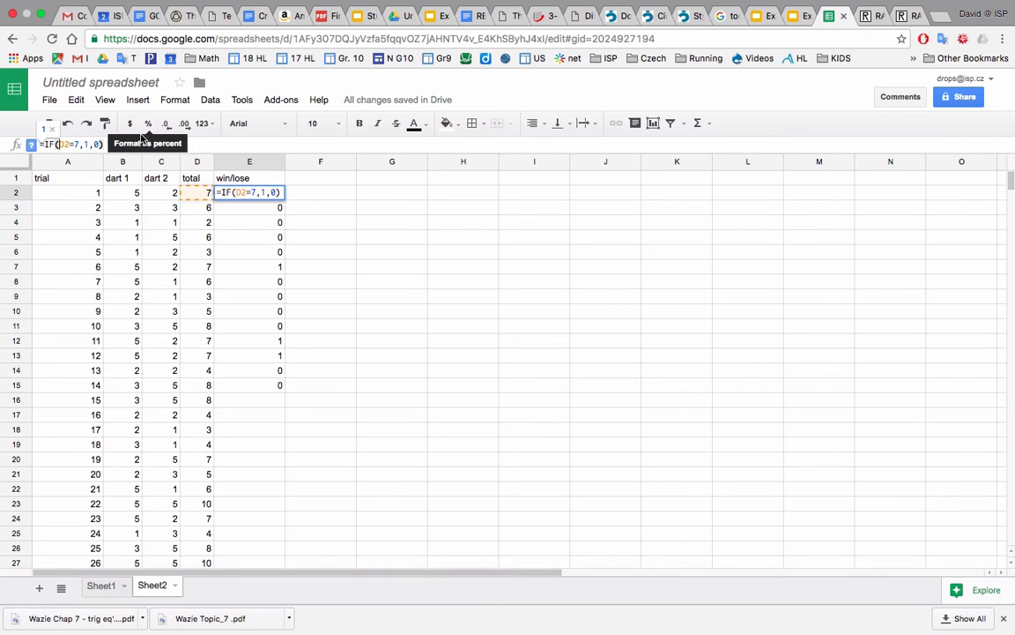
left_click(103, 146)
key("BackSpace")
key("BackSpace")
key("BackSpace")
key("BackSpace")
key("BackSpace")
key("BackSpace")
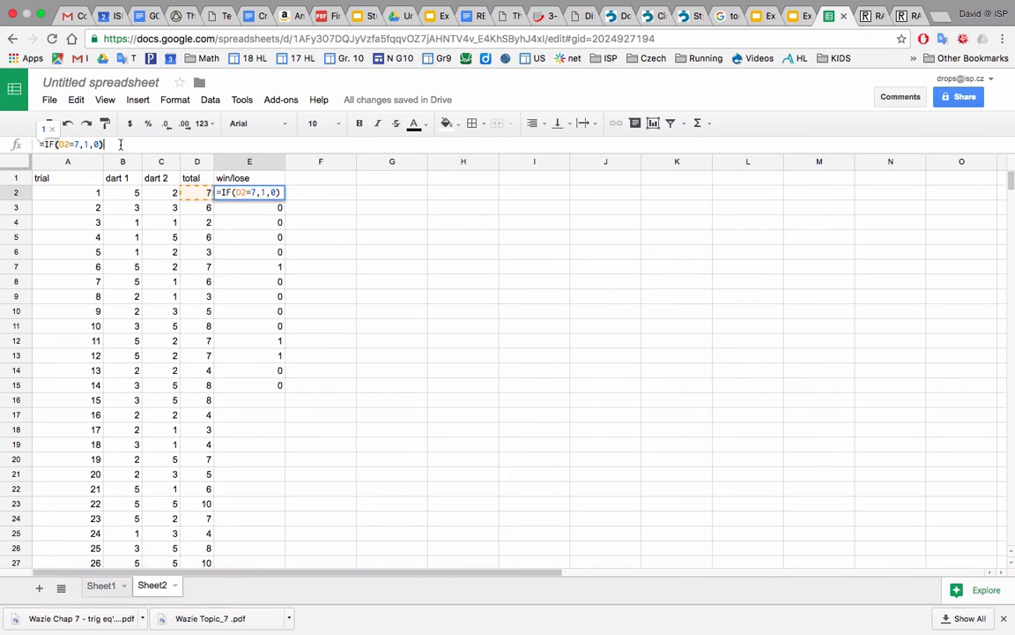
key("BackSpace")
key("BackSpace")
key("BackSpace")
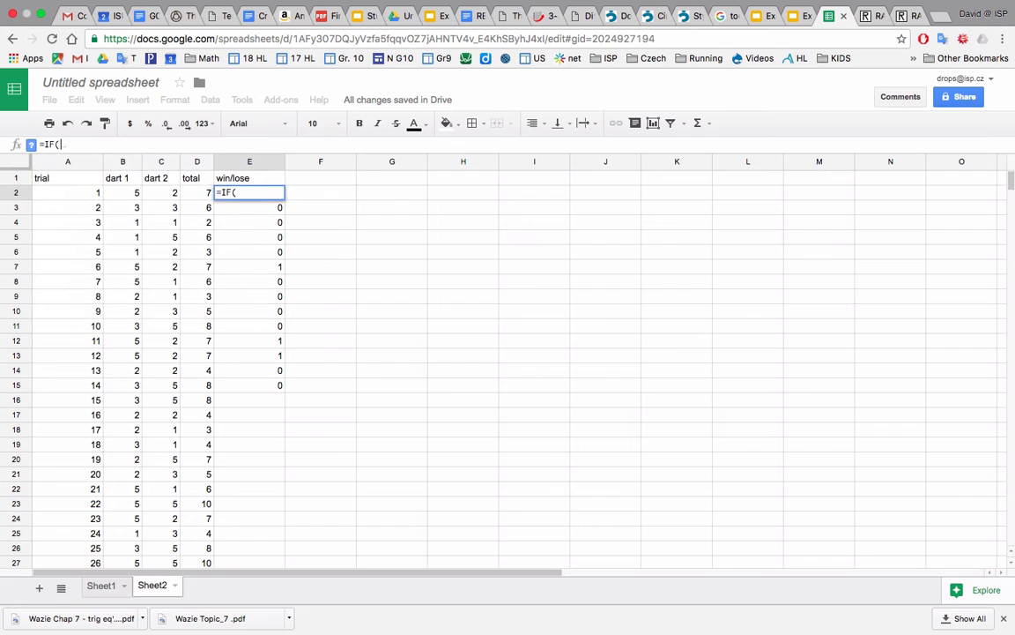
Give the IF formula in E2 an OR condition whose first test is D2=3.
type("or")
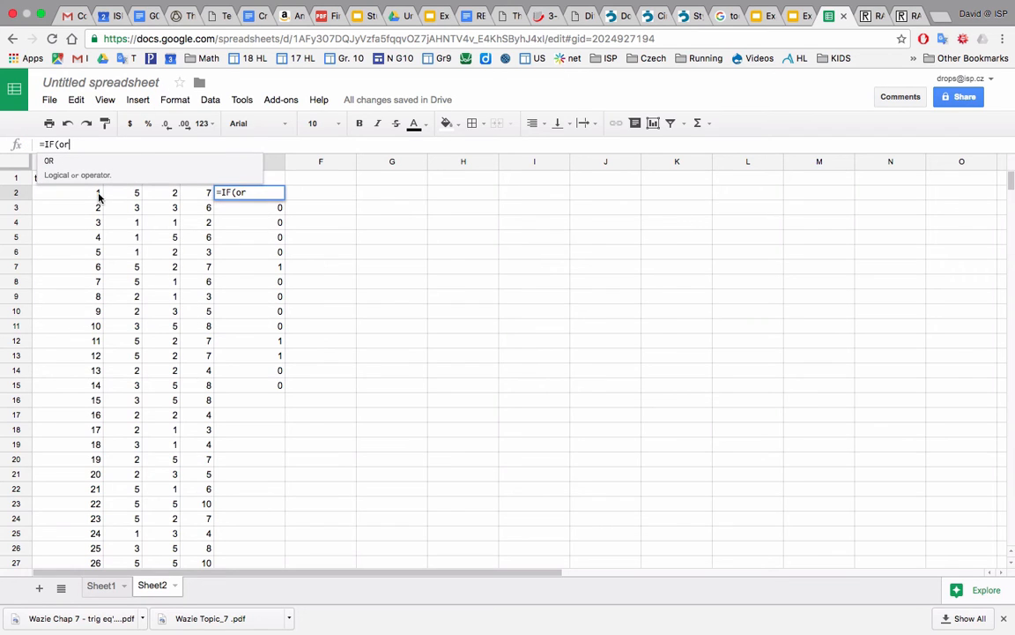
left_click(49, 161)
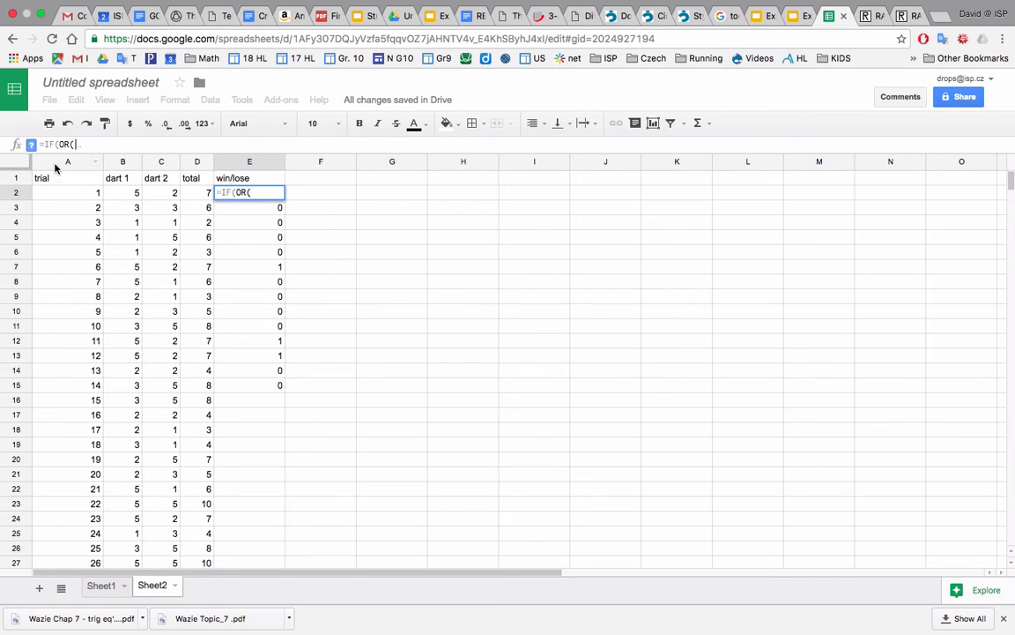
left_click(208, 194)
type("=")
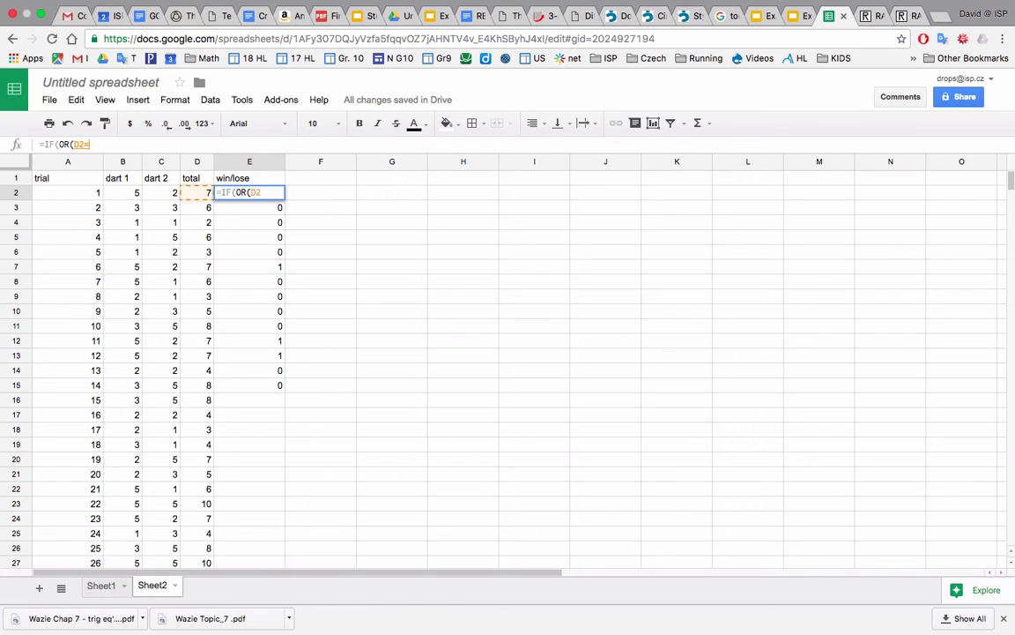
type("3,")
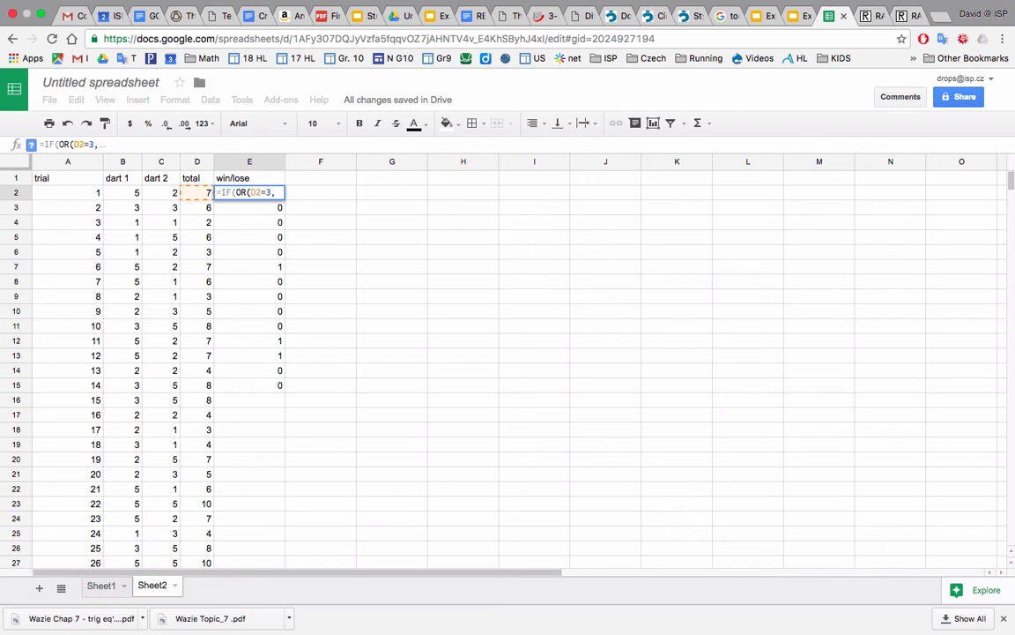
left_click_drag(179, 178, 185, 186)
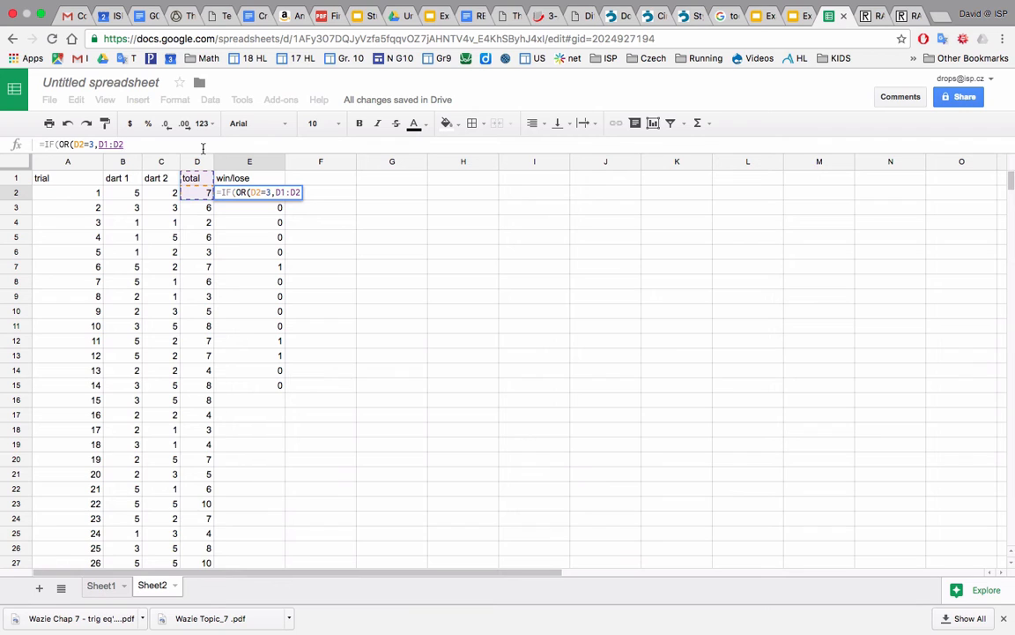
key("BackSpace")
key("BackSpace")
key("BackSpace")
key("BackSpace")
key("BackSpace")
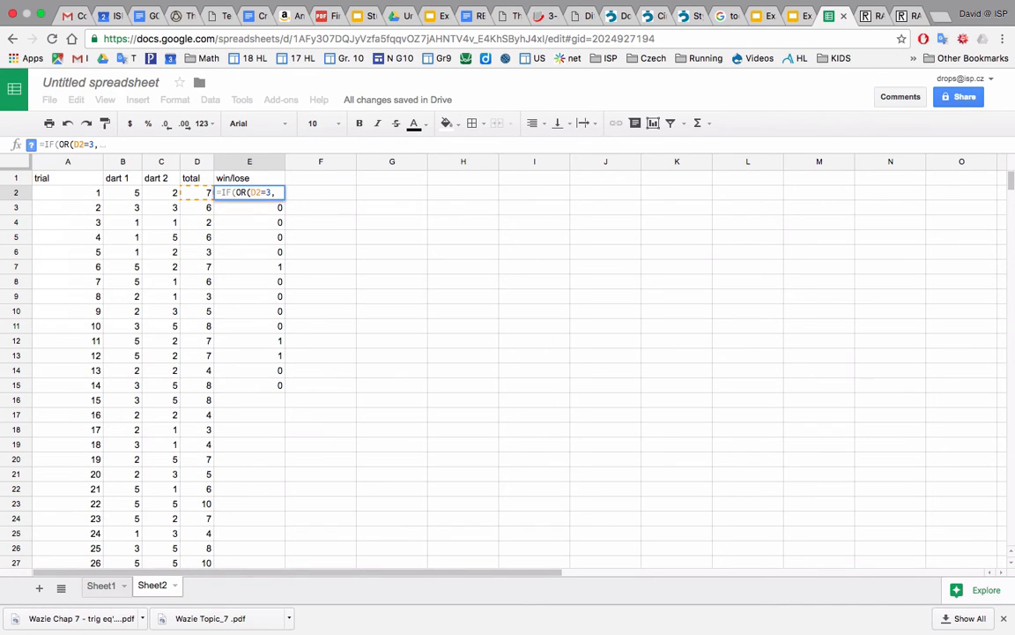
Complete the E2 formula with the OR tests D2=5 and D2=7 and the results 1 and 0.
left_click(197, 188)
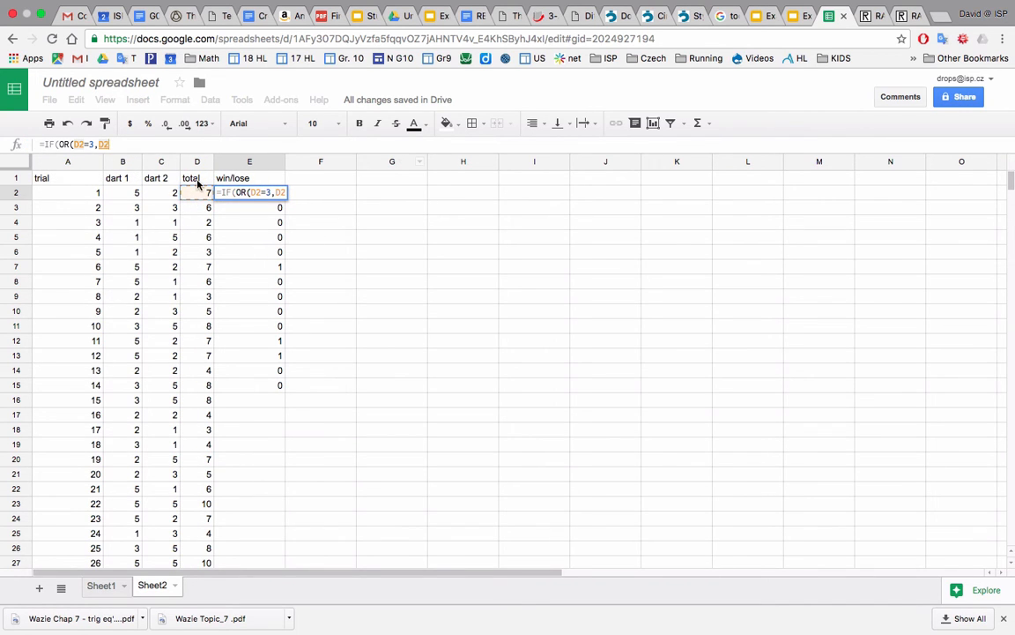
type("=5")
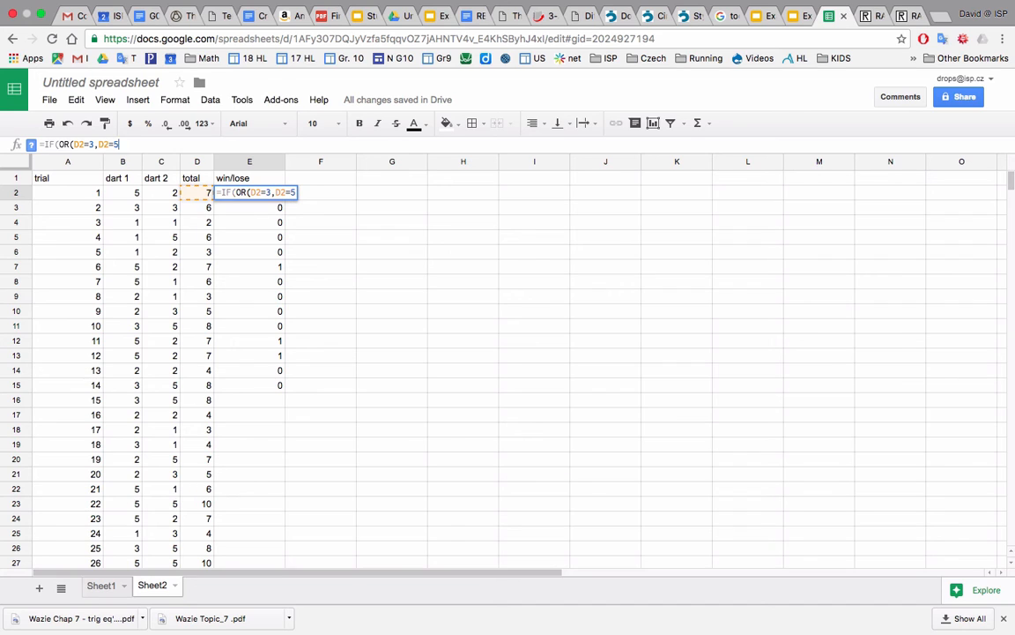
type(",")
left_click(190, 189)
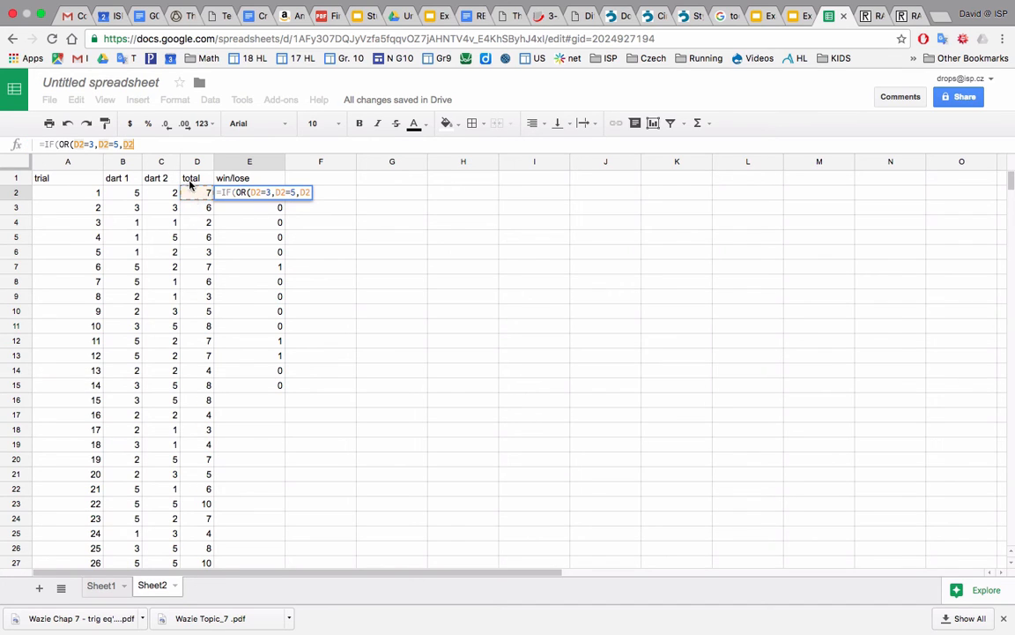
type("=7")
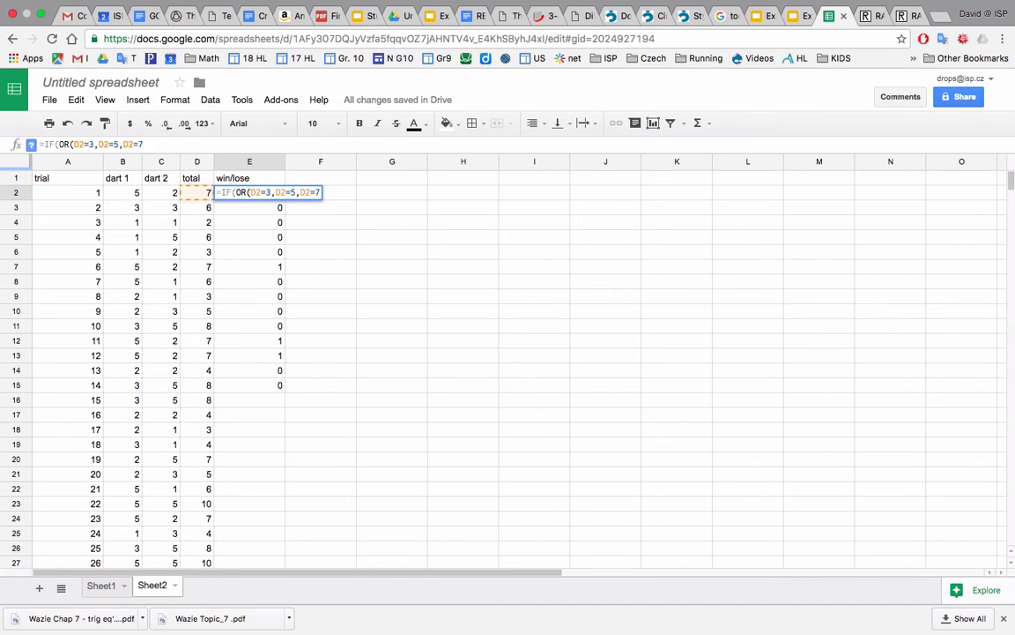
type("),")
type("1,")
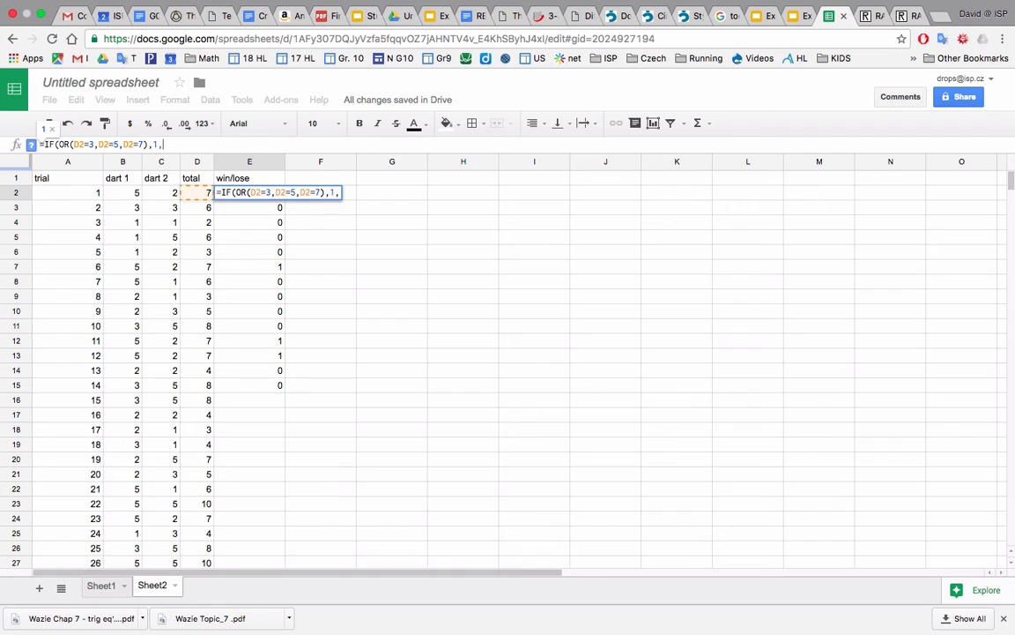
type("0)")
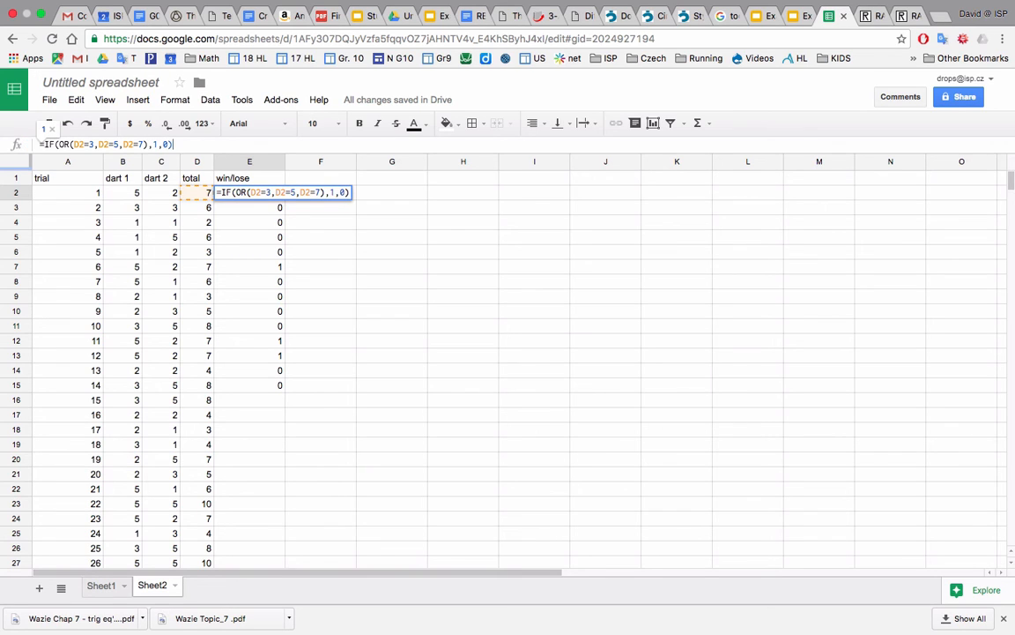
key("Return")
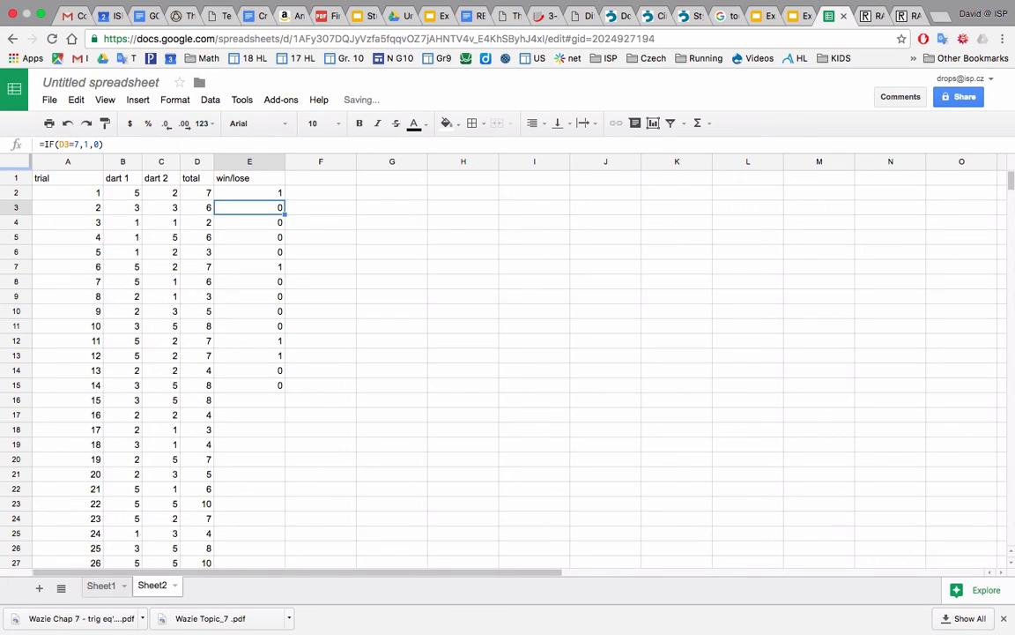
Fill the OR-based win/lose formula from E2 down to E32.
left_click(252, 194)
left_click_drag(284, 200, 286, 445)
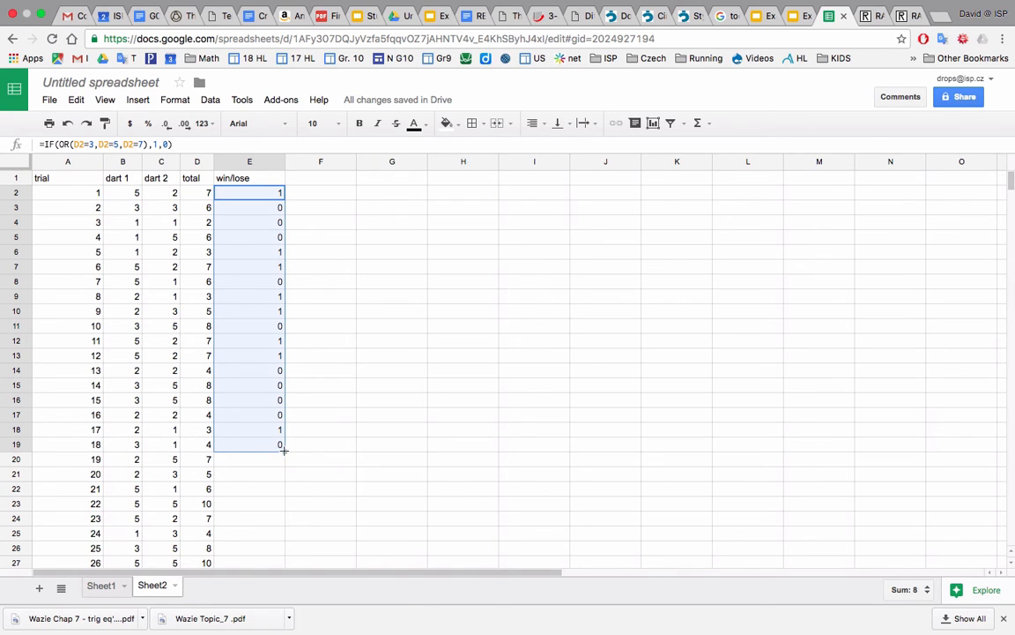
mouse_move(284, 450)
left_mouse_down()
mouse_move(282, 588)
mouse_move(275, 435)
left_mouse_up()
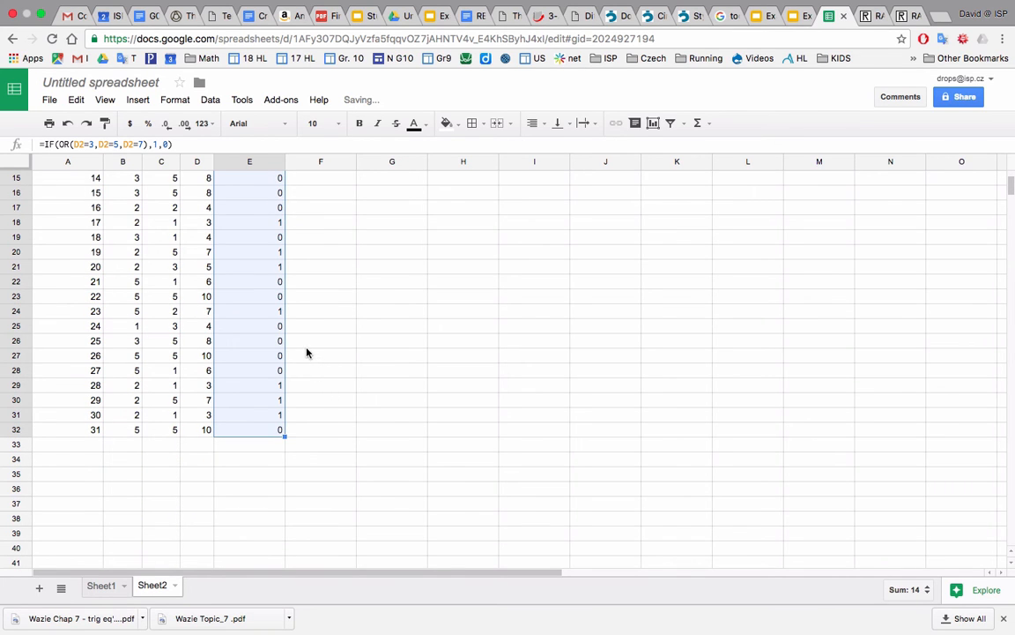
Select F1 and narrow the win/lose column slightly.
scroll(307, 352, "up", 5)
scroll(307, 353, "right", 1)
left_click(250, 194)
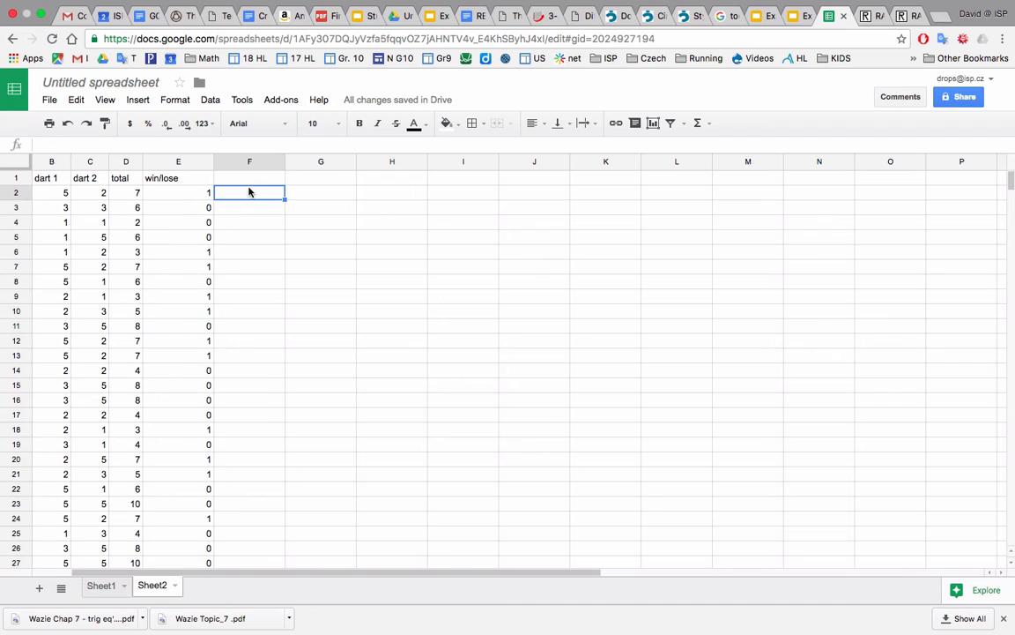
key("Up")
left_click_drag(212, 163, 192, 163)
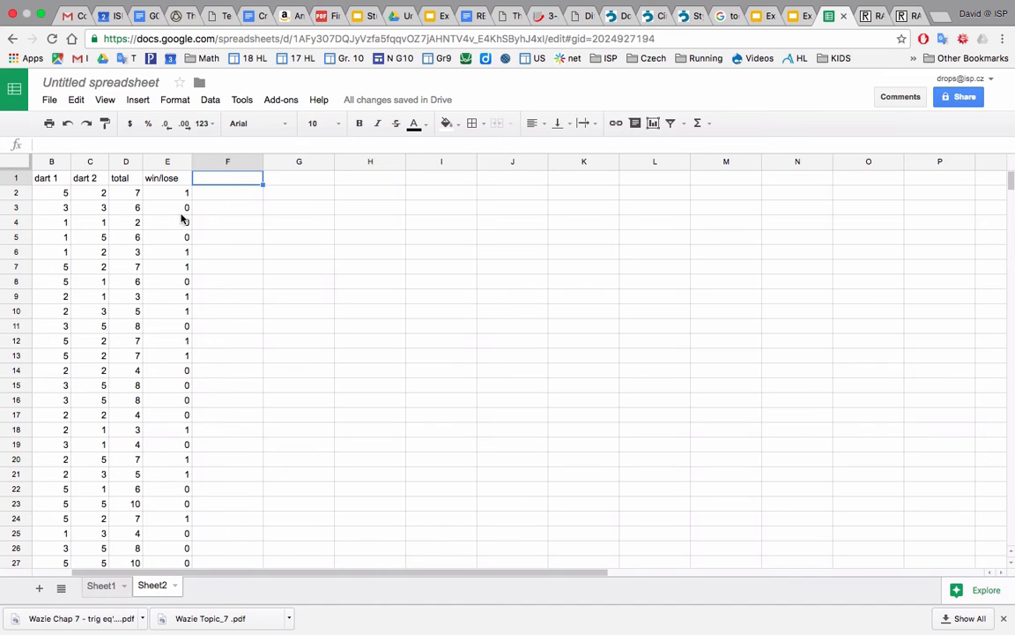
Check the Experimental Probability Model slide in the dart game presentation for its table columns and return to the spreadsheet.
left_click(796, 16)
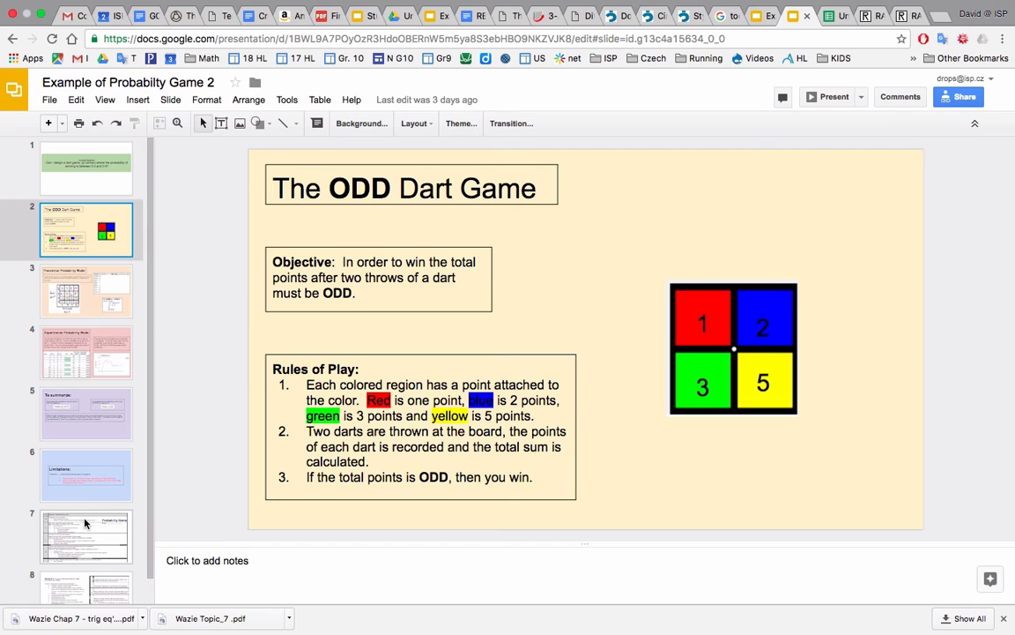
left_click(96, 327)
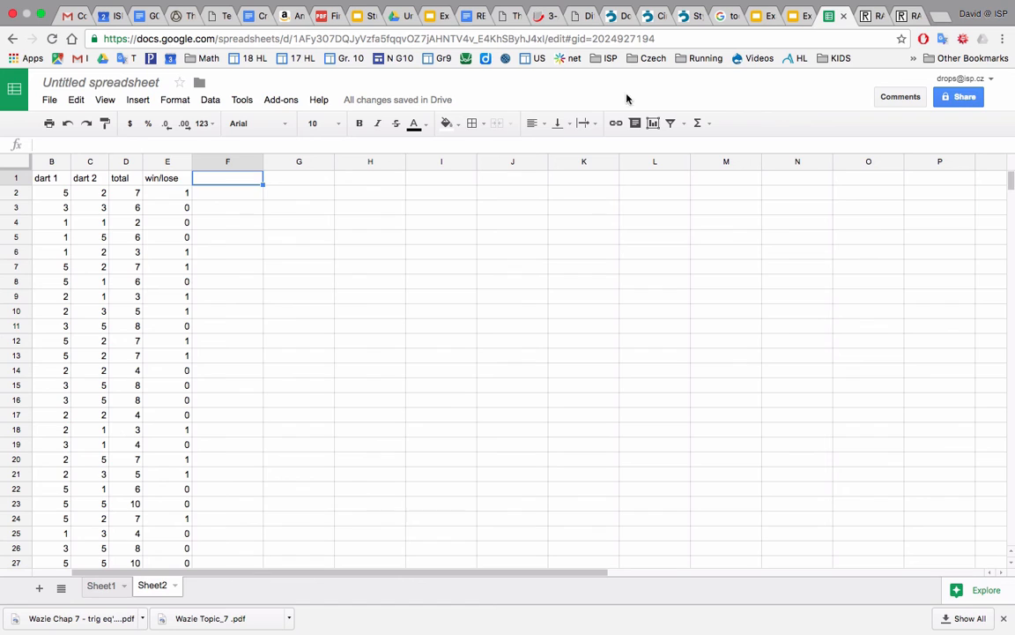
left_click(837, 16)
Add the header "cum win" in F1 and enter 1 in F2 for the first trial.
type("cum")
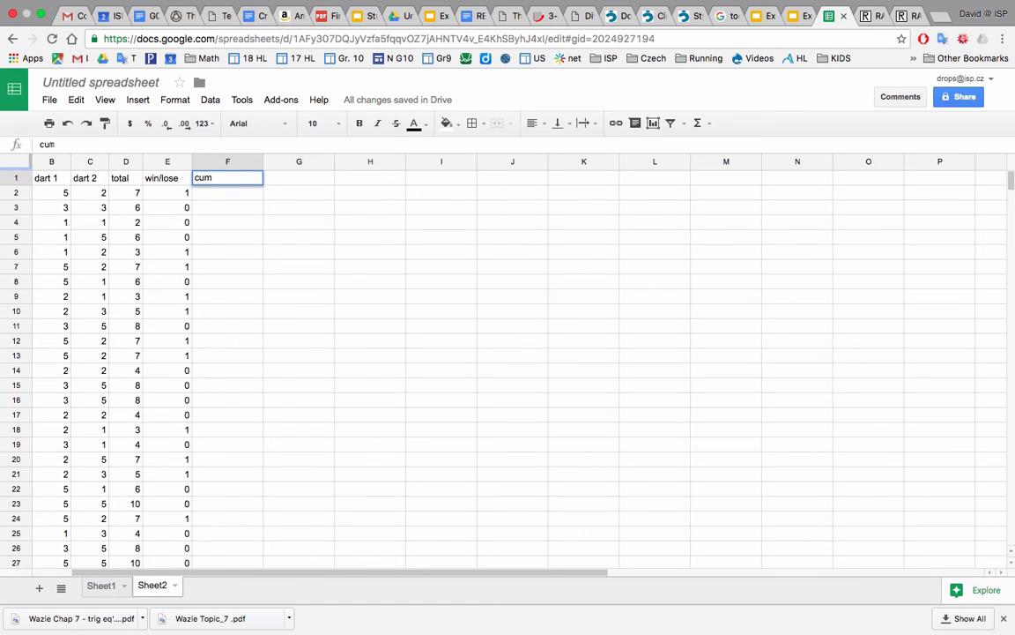
type(" win")
key("Return")
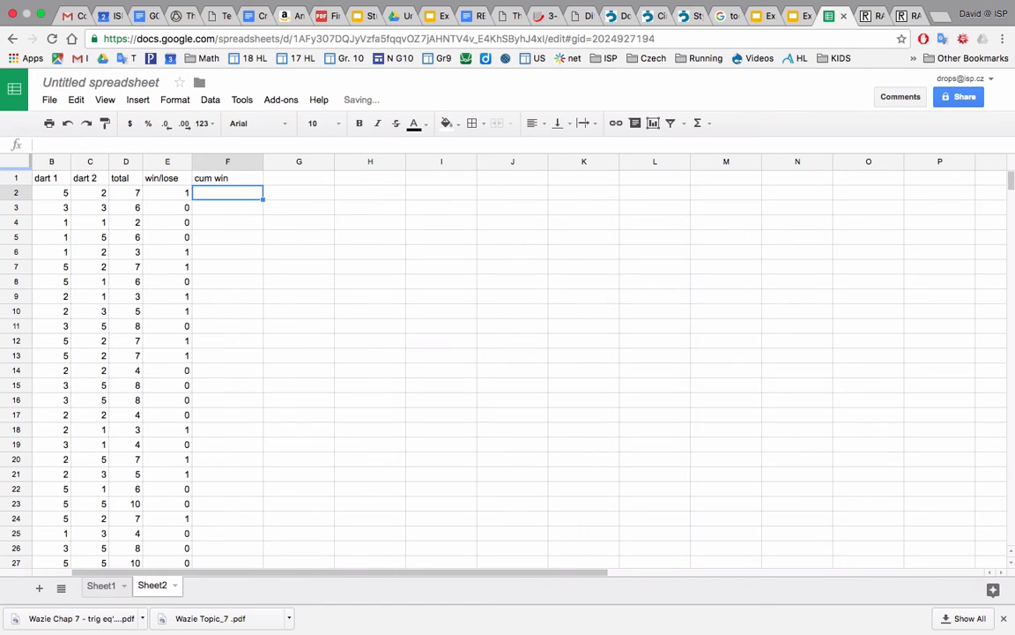
type("1")
key("Return")
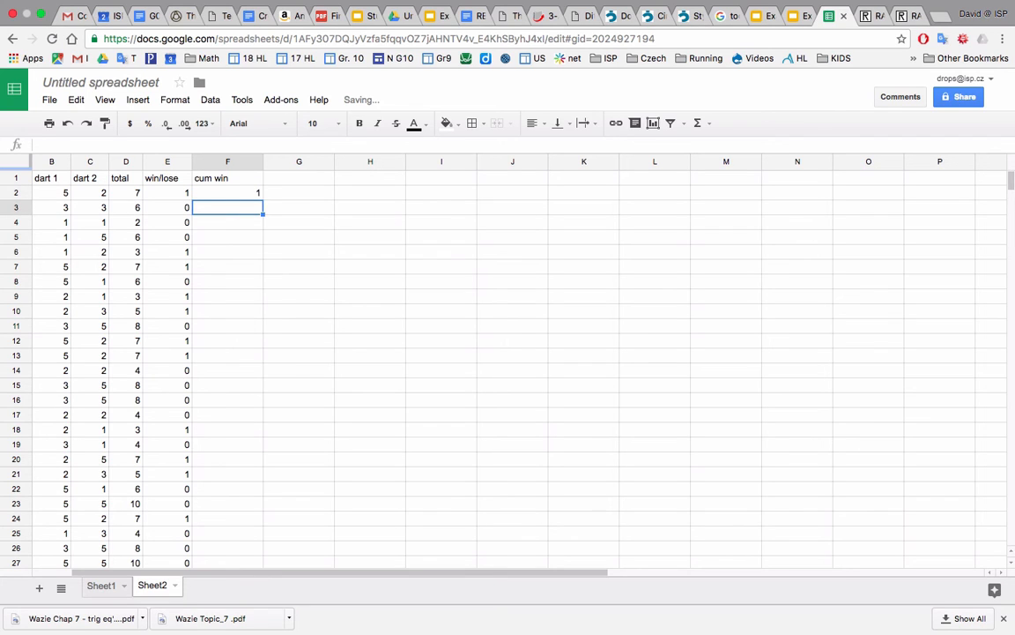
Enter the cumulative win count 1 by hand in F3 and F4.
type("1")
key("Return")
type("1")
key("Return")
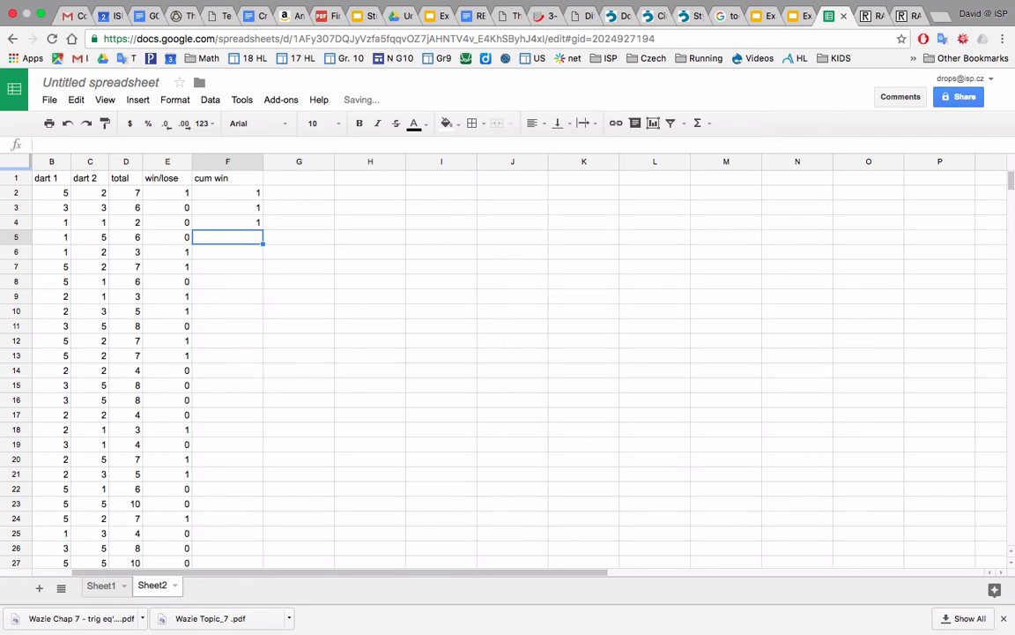
Enter the running-total formula =F2+E3 in F3 to add each trial's result to the previous cumulative wins.
left_click(220, 208)
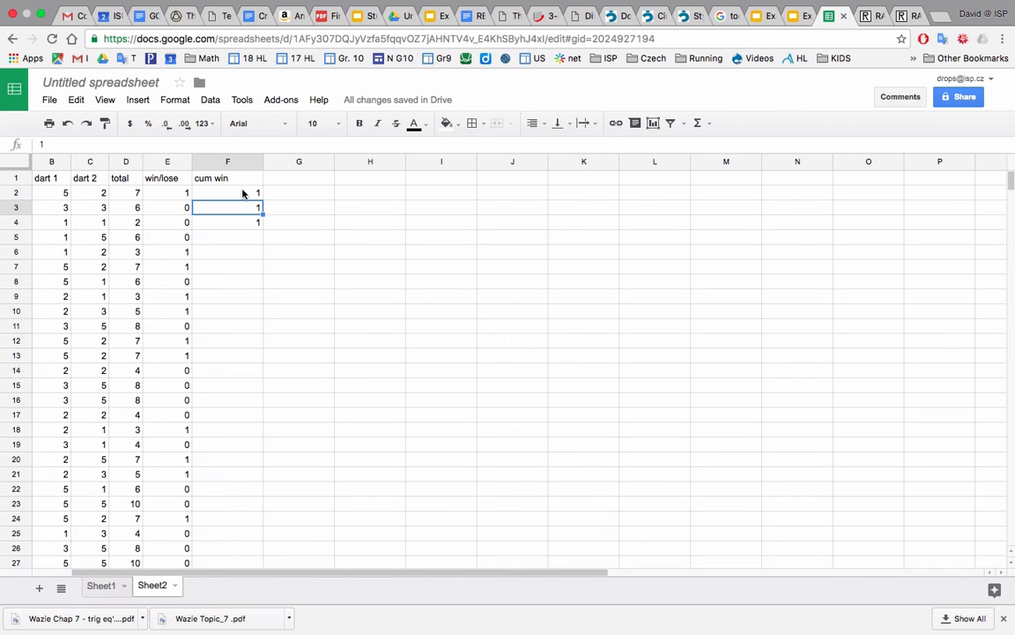
left_click(244, 194)
left_click(241, 211)
type("=")
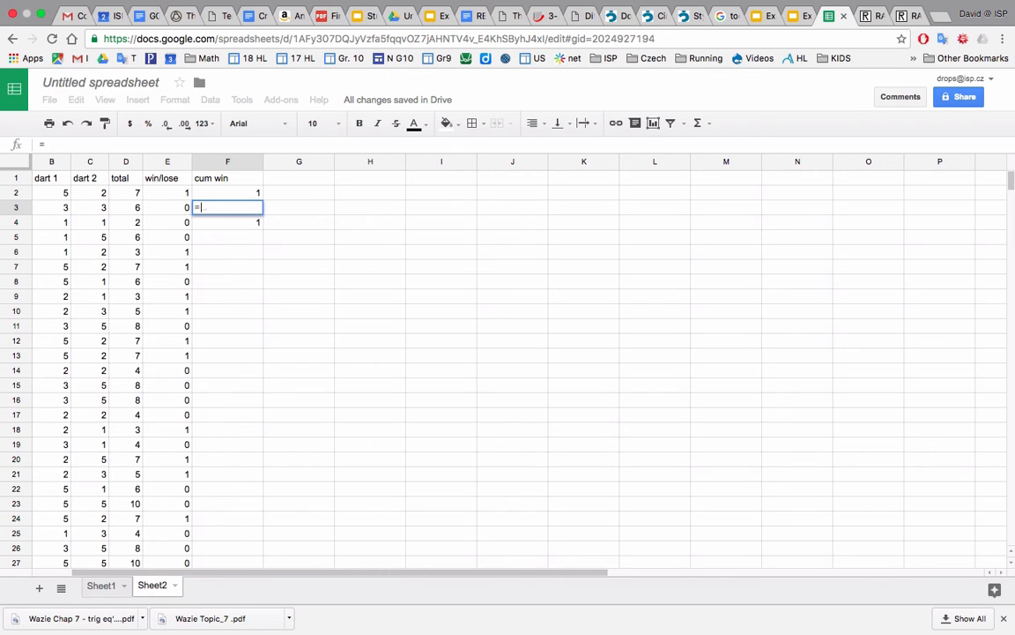
left_click(210, 196)
type("+")
left_click(157, 211)
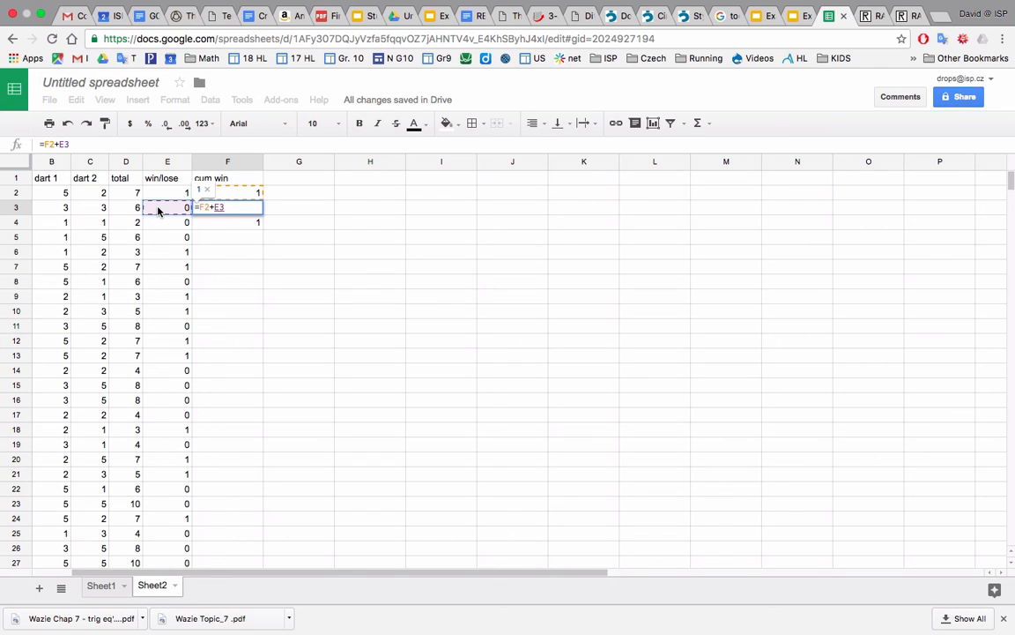
key("Return")
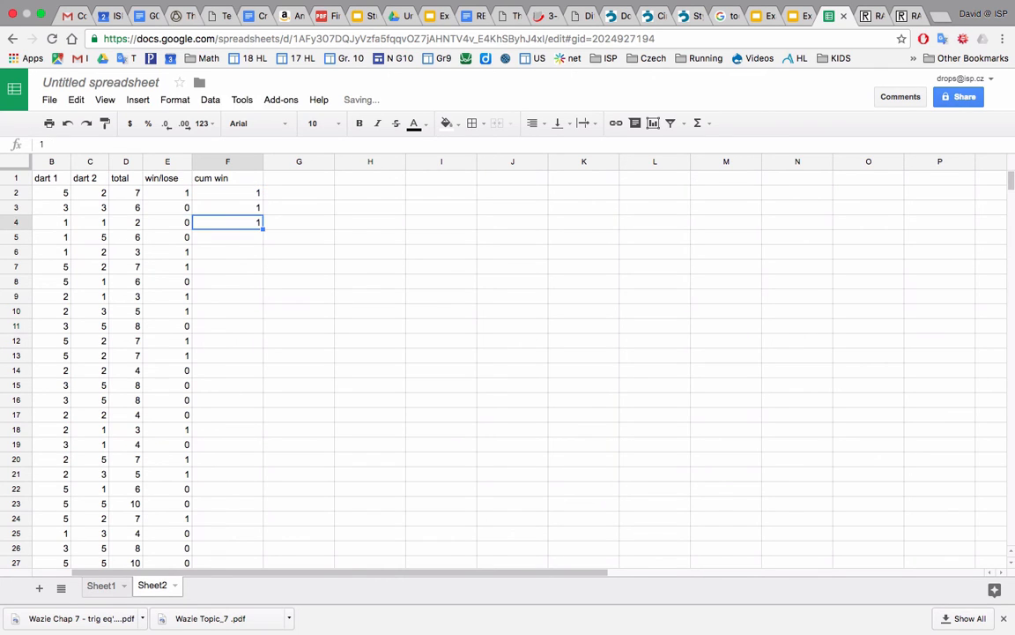
Fill the cumulative win formula from F3 down to F32.
left_click(236, 209)
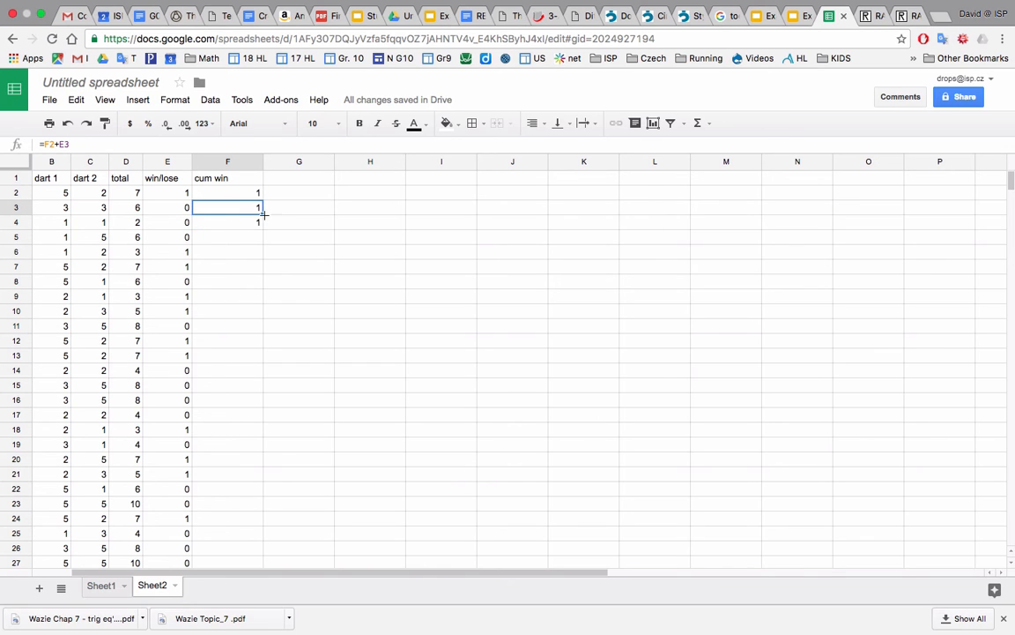
left_click_drag(240, 577, 239, 564)
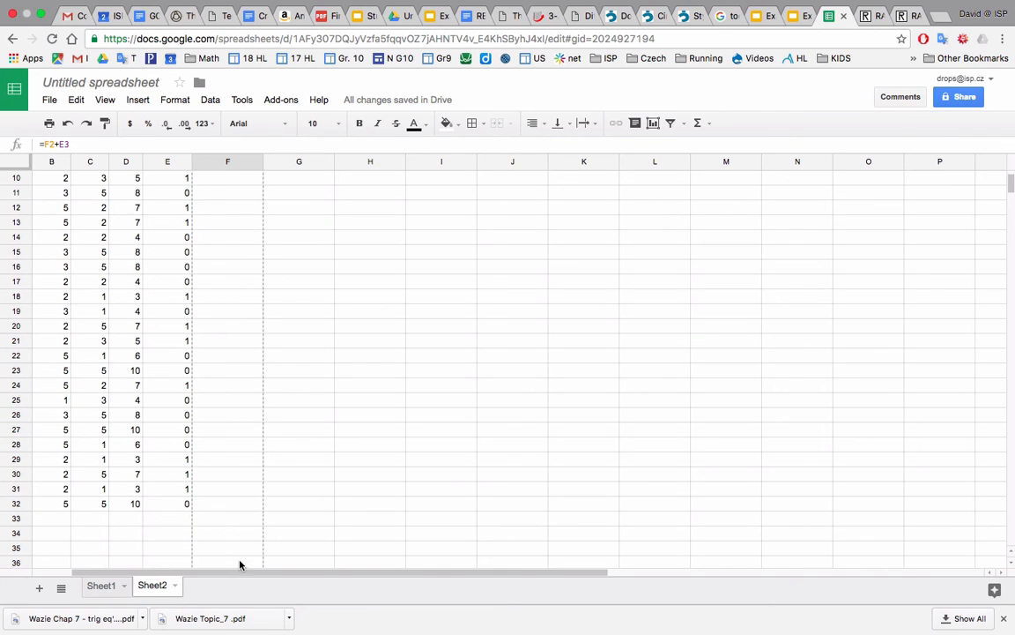
left_click_drag(244, 502, 244, 501)
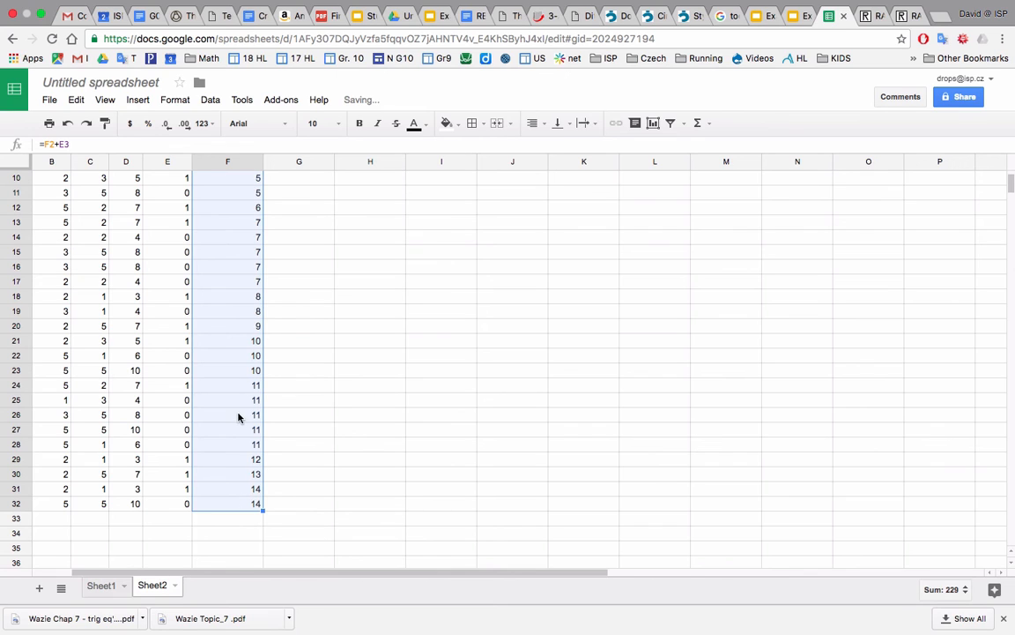
scroll(256, 499, "up", 3)
scroll(256, 500, "left", 1)
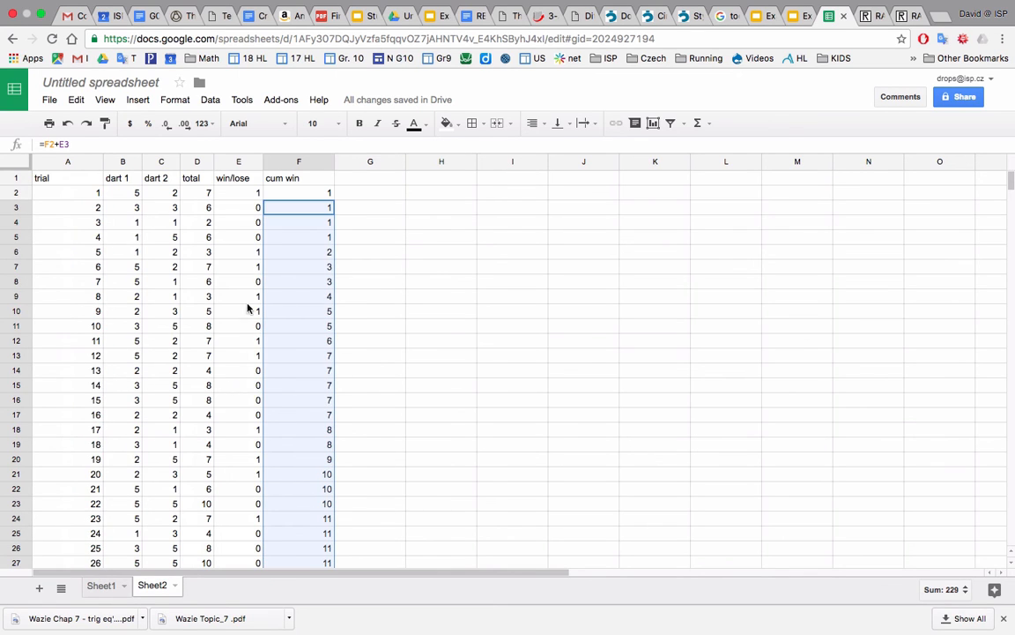
left_click(324, 207)
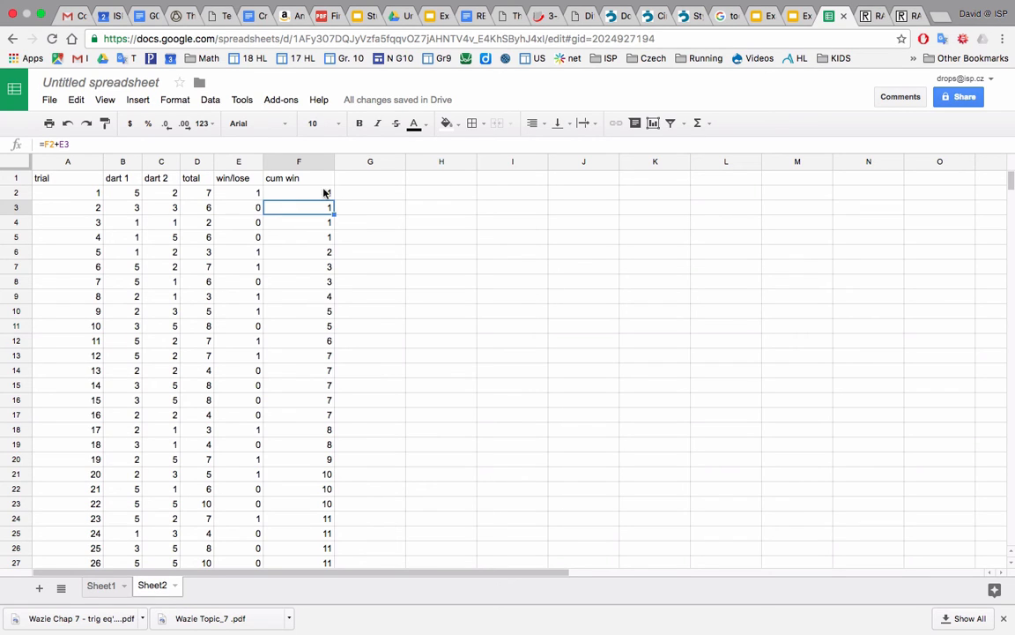
Add the header "cum prob" in G1.
left_click(384, 180)
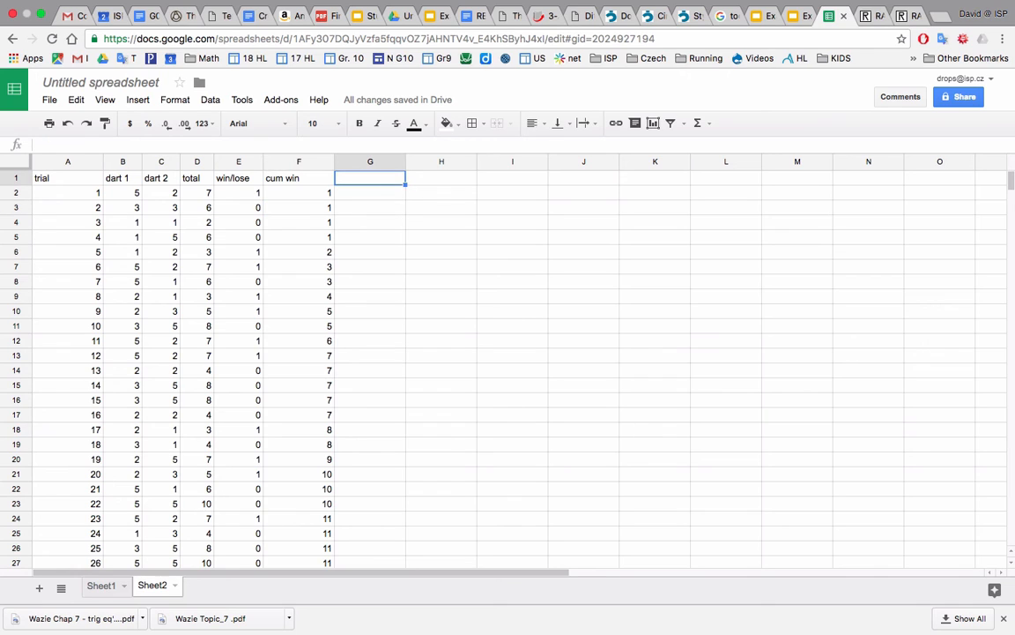
type("p")
type("um")
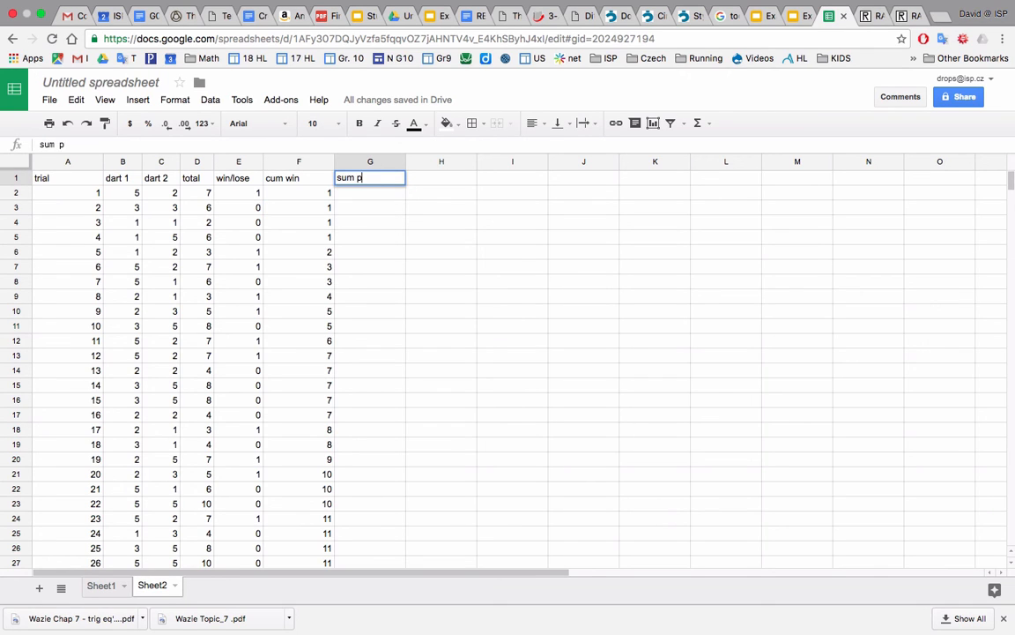
key("BackSpace")
key("BackSpace")
key("BackSpace")
key("BackSpace")
type("cum prob")
key("Return")
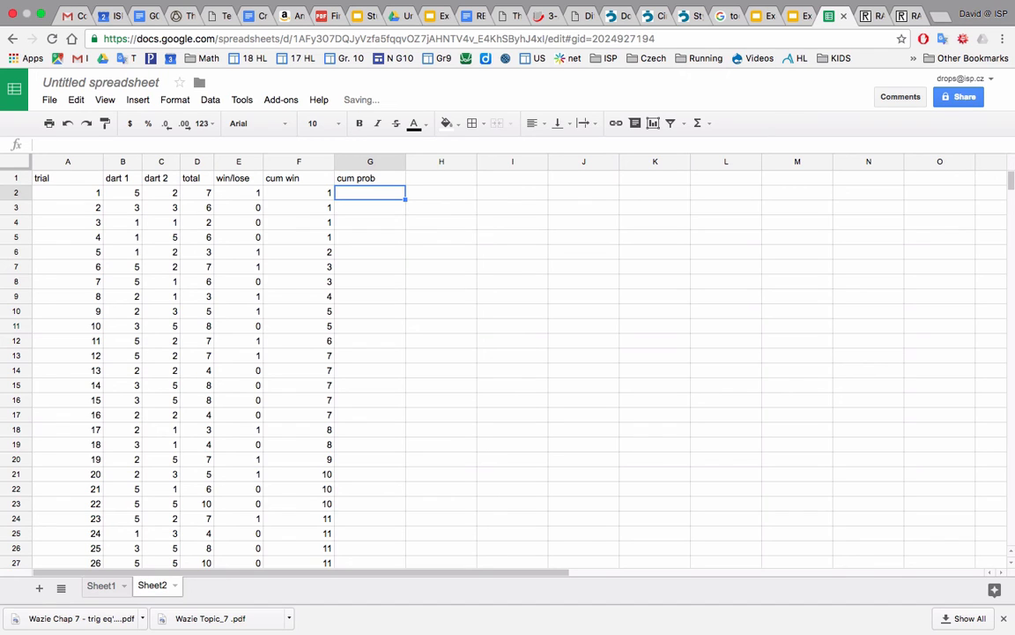
Enter the formula =F2/A2 in G2 to divide cumulative wins by the trial number.
type("=")
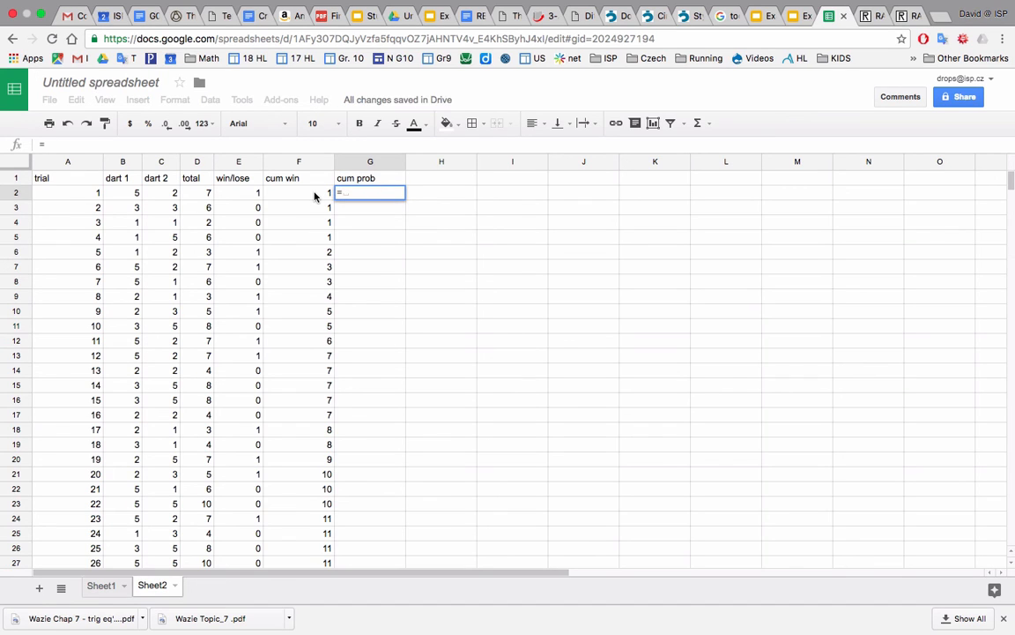
left_click(315, 195)
type("/")
left_click(66, 194)
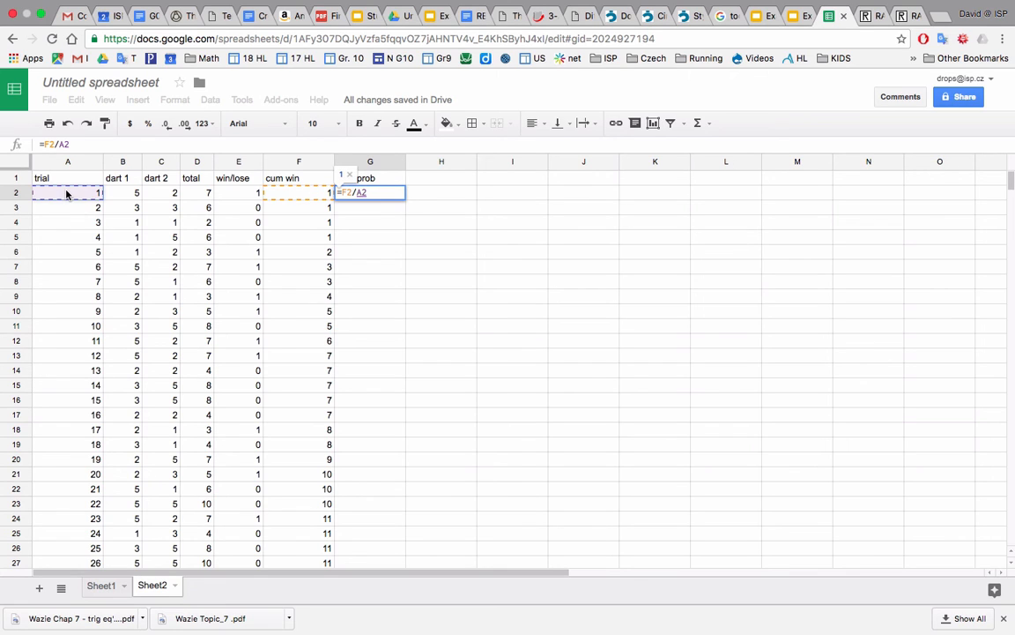
key("Return")
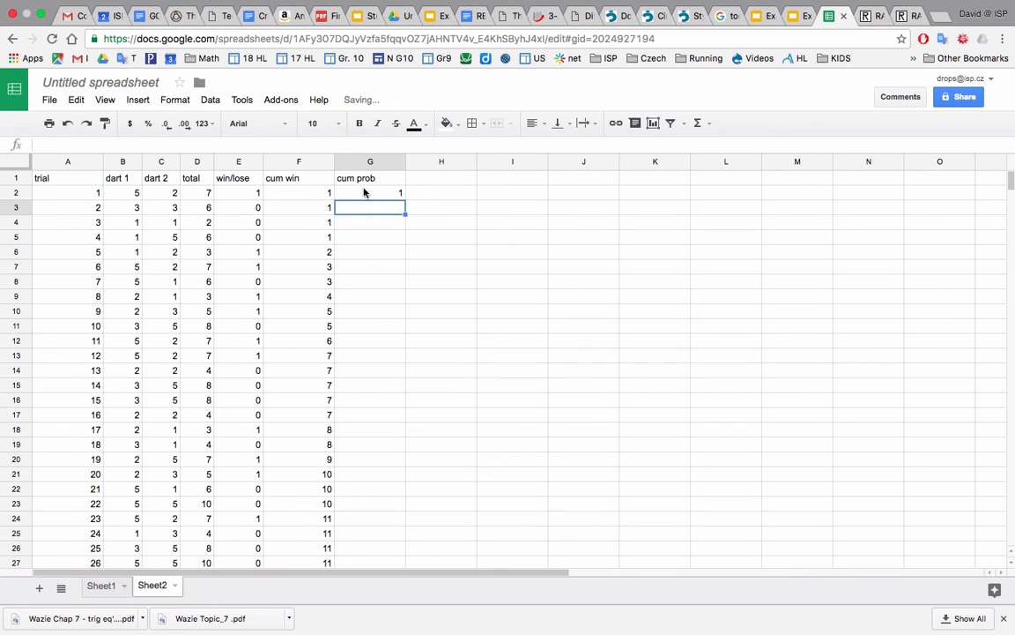
Fill the cumulative probability formula from G2 down to G32.
left_click(364, 192)
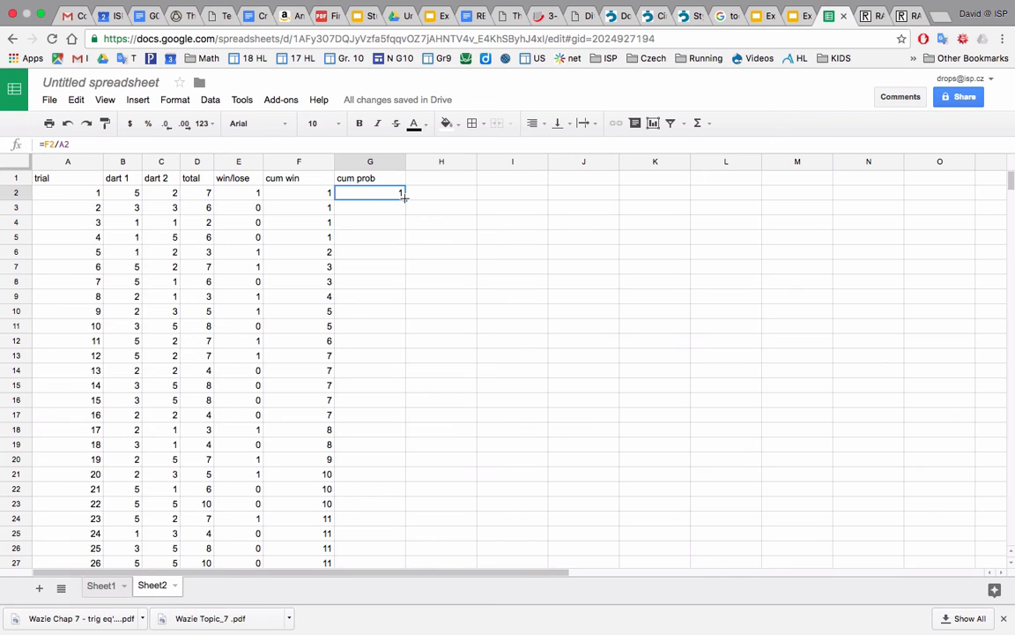
left_click_drag(403, 196, 404, 372)
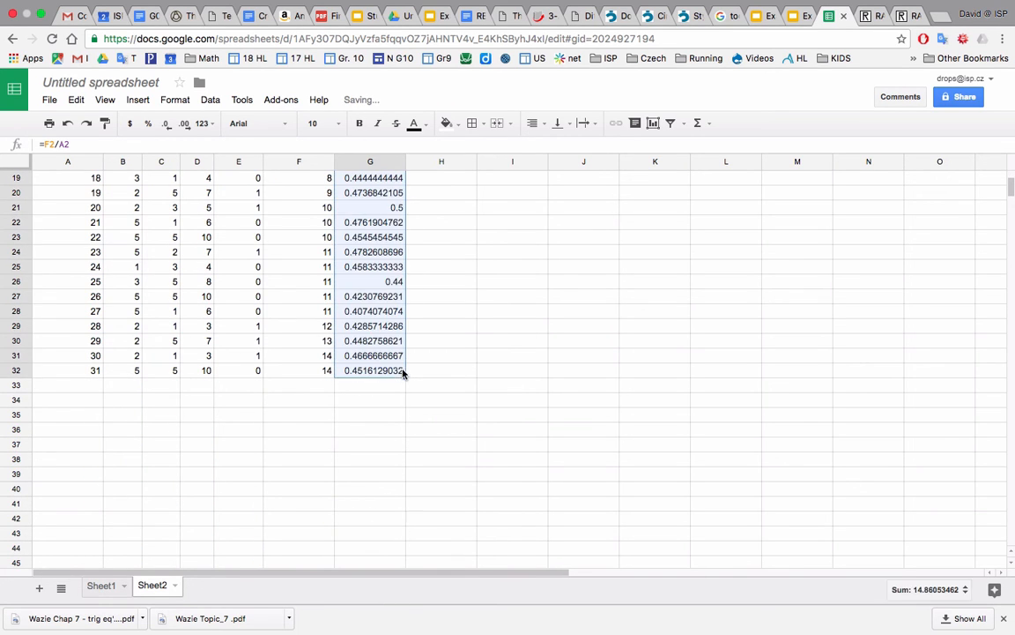
scroll(396, 313, "up", 5)
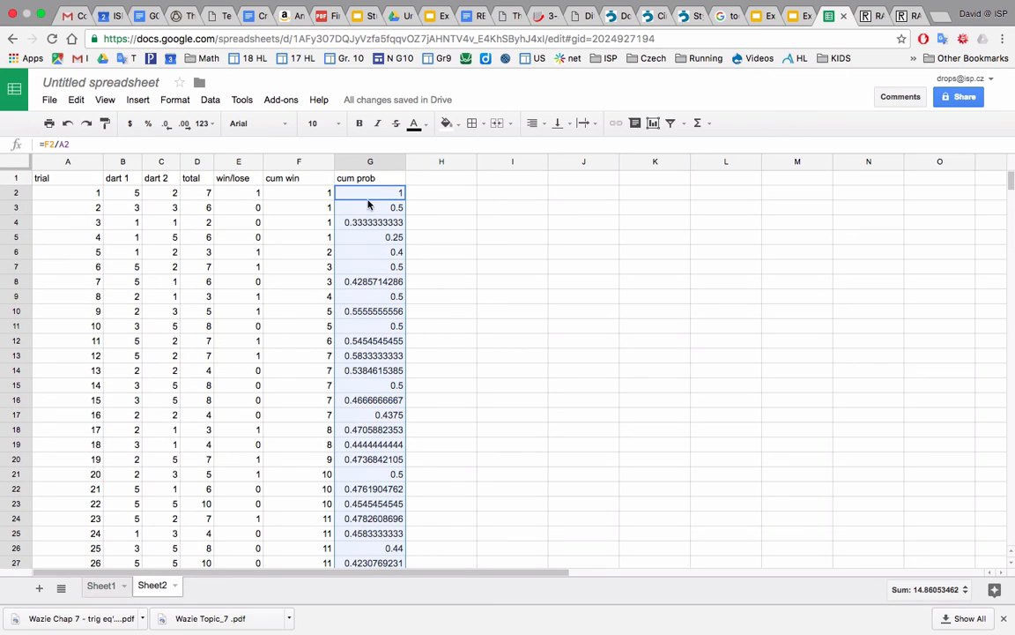
Format the cum prob column to two decimal places and narrow it to fit its values.
left_click(371, 160)
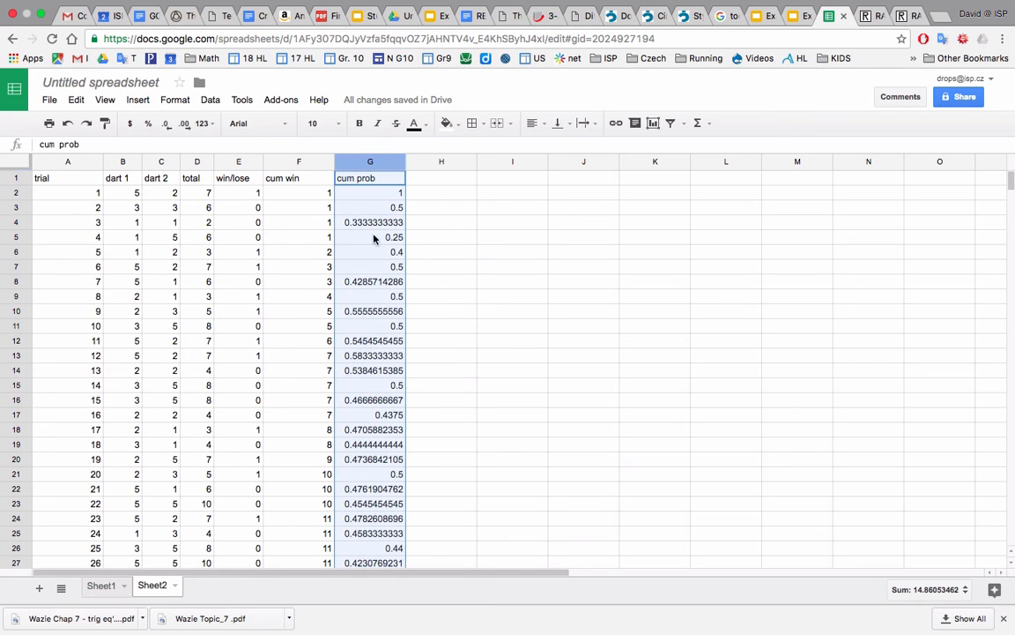
left_click(166, 124)
left_click(186, 125)
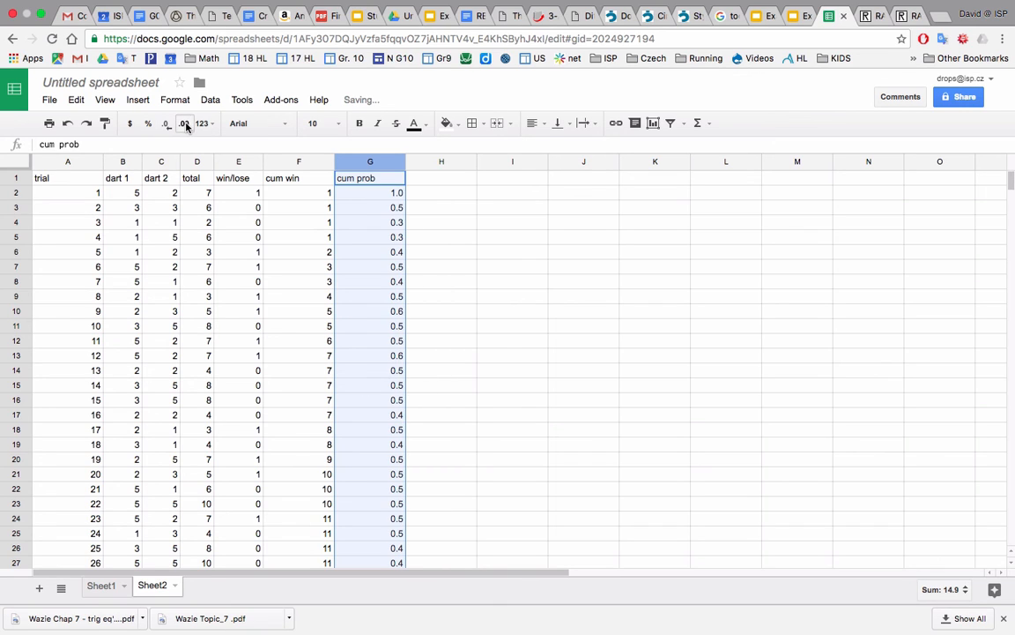
left_click(186, 124)
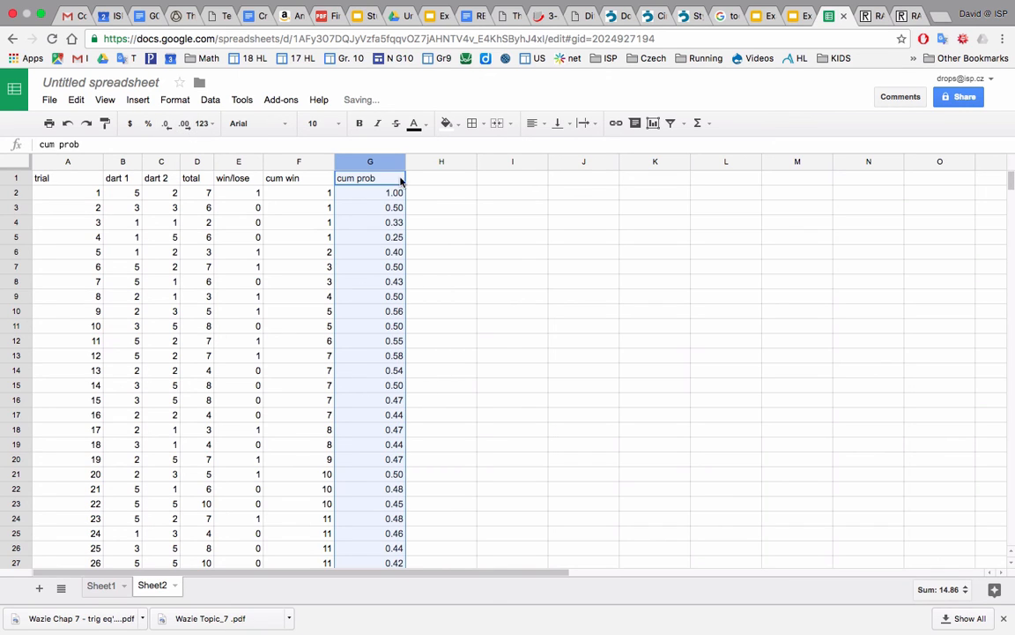
left_click_drag(403, 162, 385, 166)
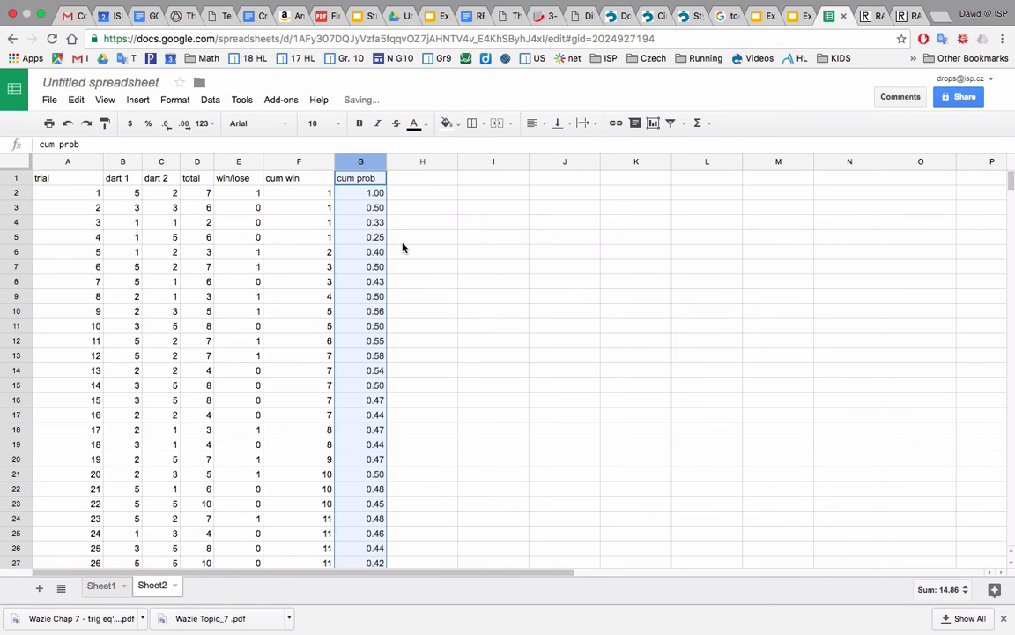
left_click(405, 251)
scroll(374, 381, "down", 3)
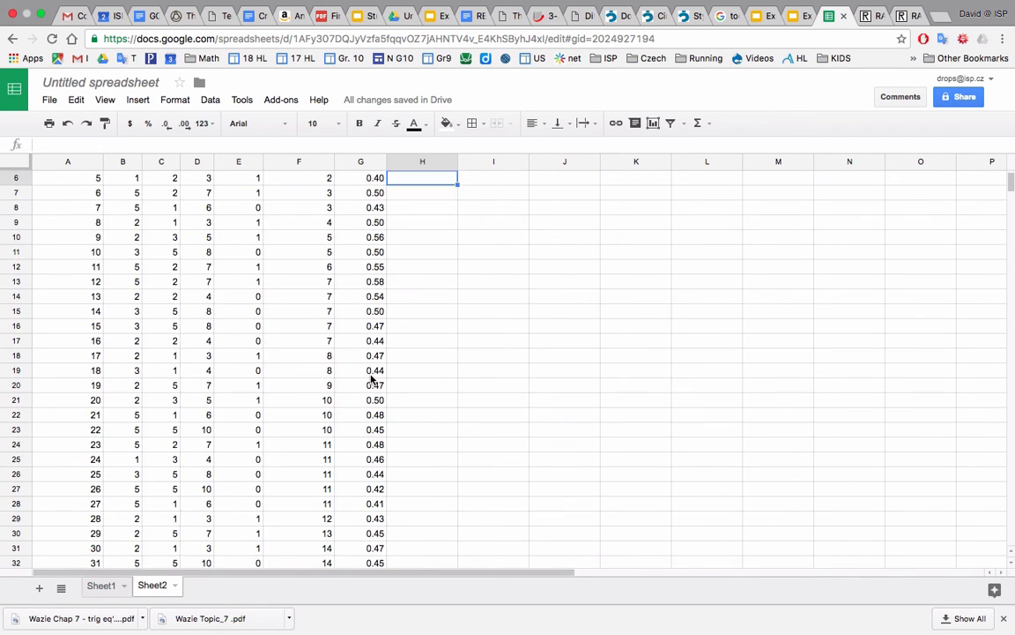
scroll(374, 381, "up", 3)
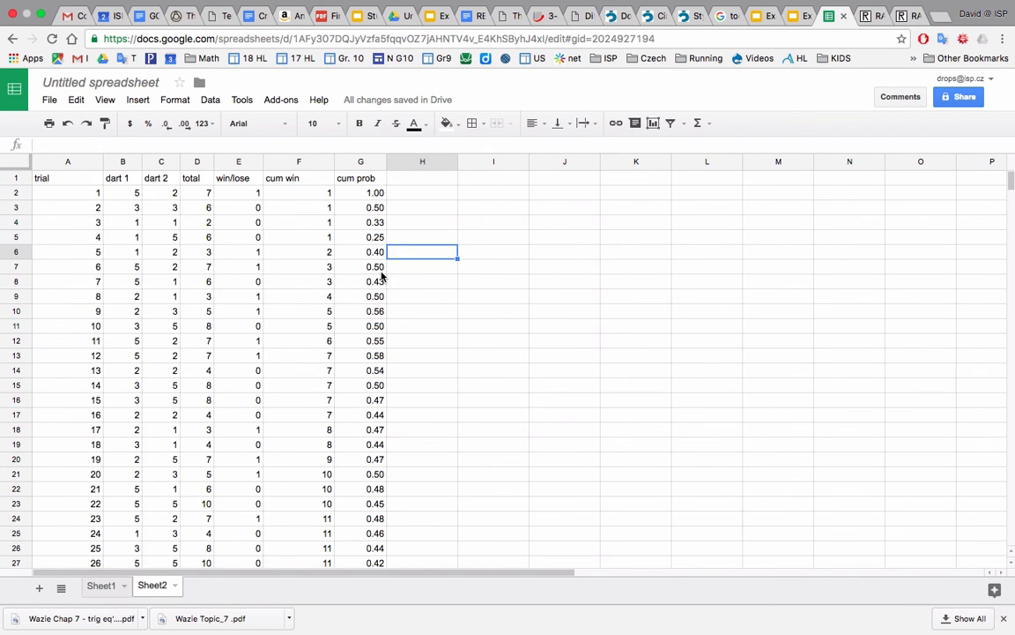
Insert a line chart of the cum prob column with the title "ODD Dart game Cumulative Prob".
left_click(357, 162)
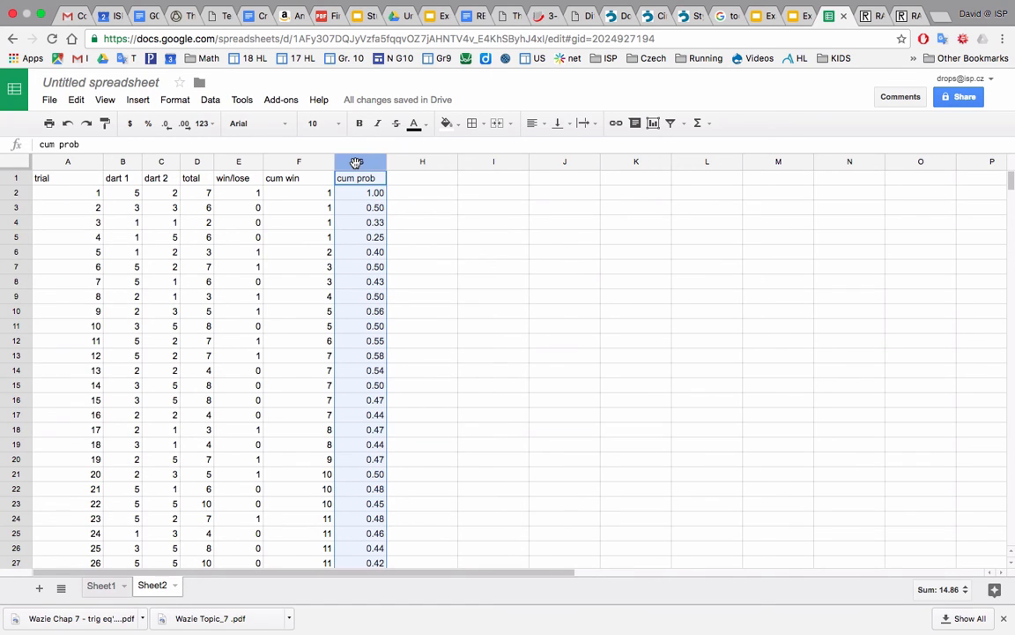
left_click(652, 125)
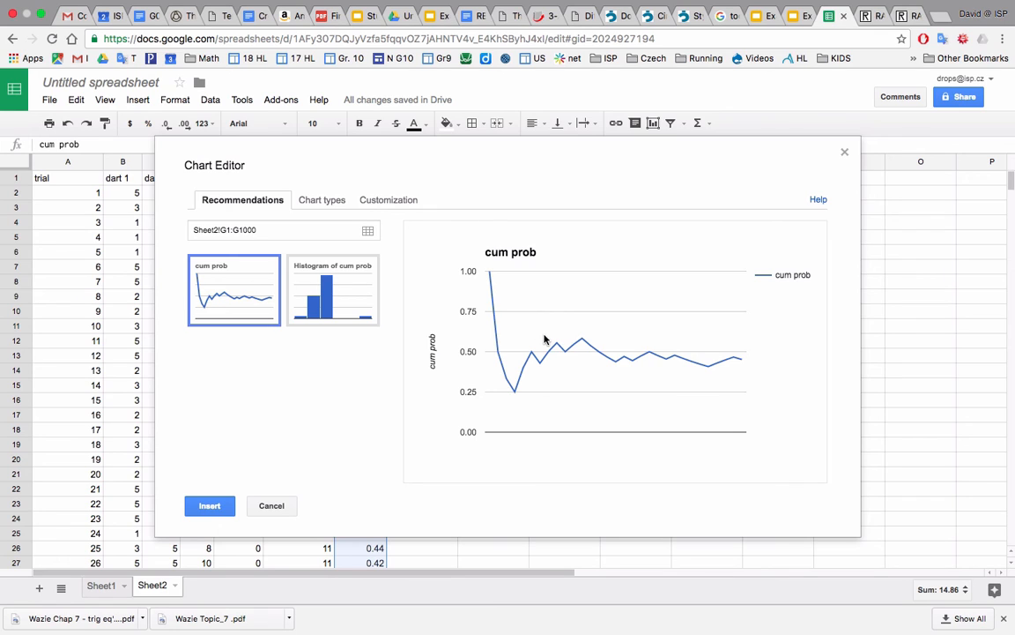
left_click(386, 200)
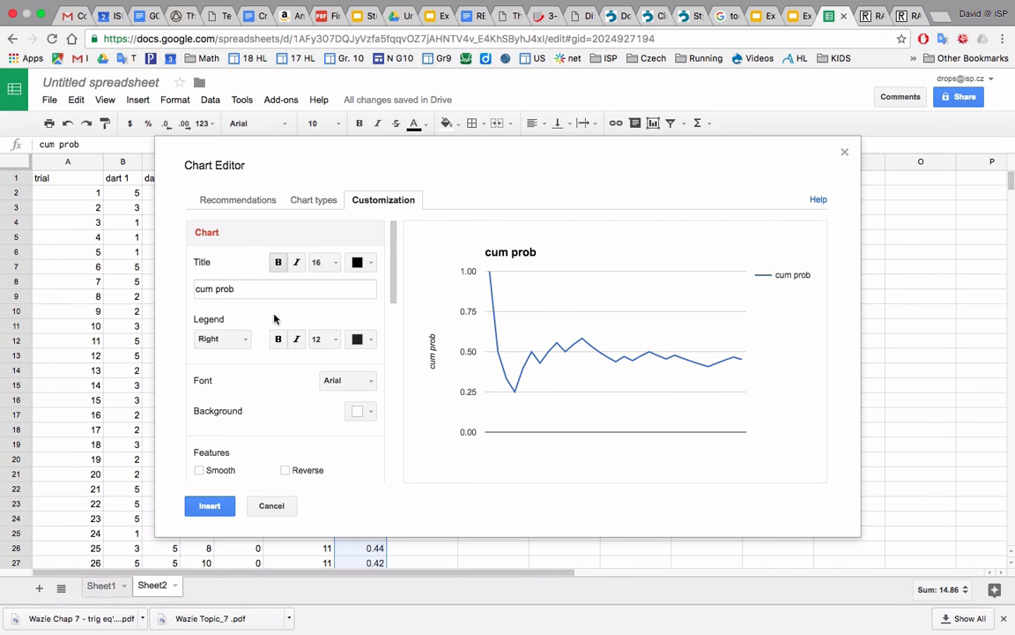
left_click(252, 290)
triple_click(213, 295)
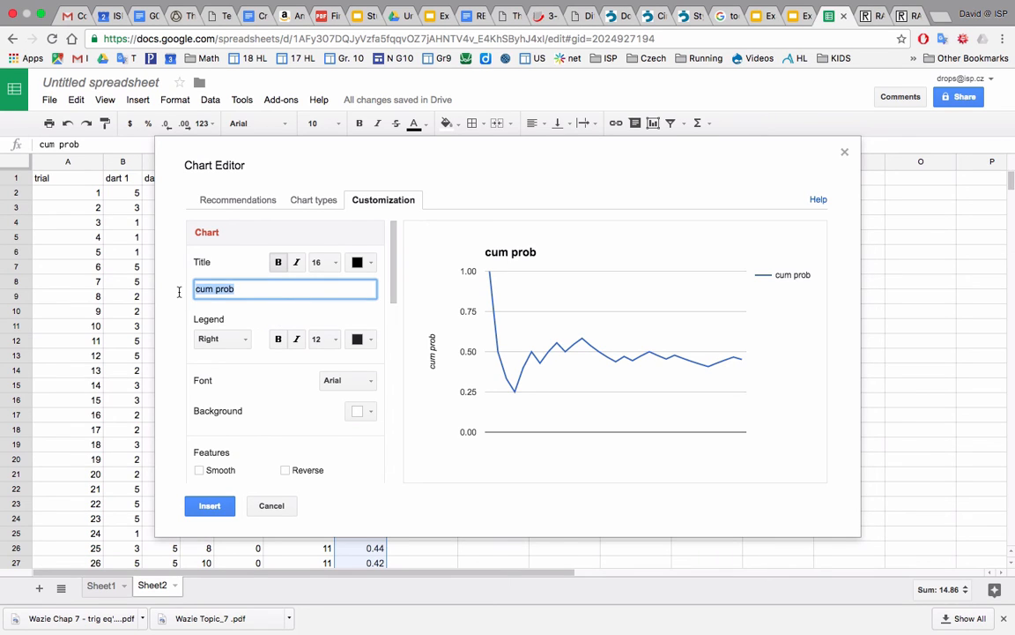
type("ODD Dart Cp")
key("BackSpace")
type("ame ")
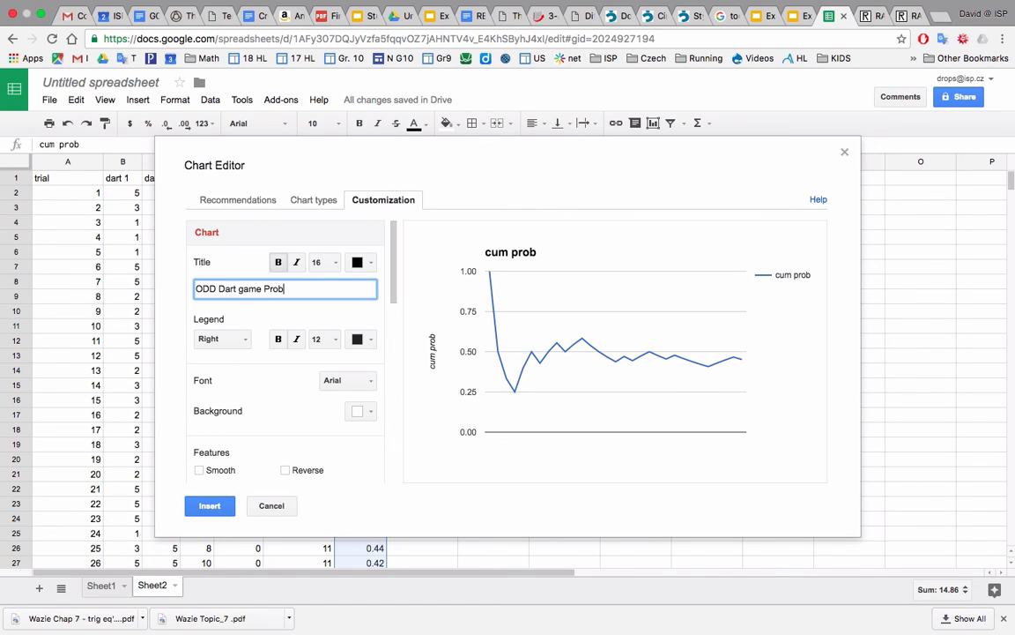
type("Cumulative")
left_click(196, 499)
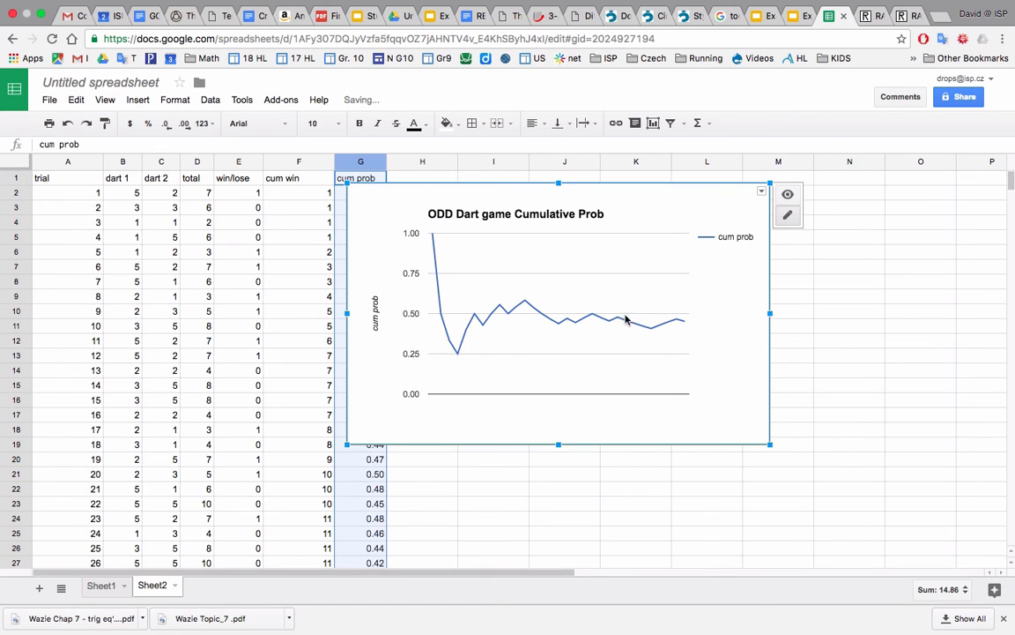
Move the chart beside the table so that it no longer covers the cum prob column.
left_click_drag(627, 320, 701, 315)
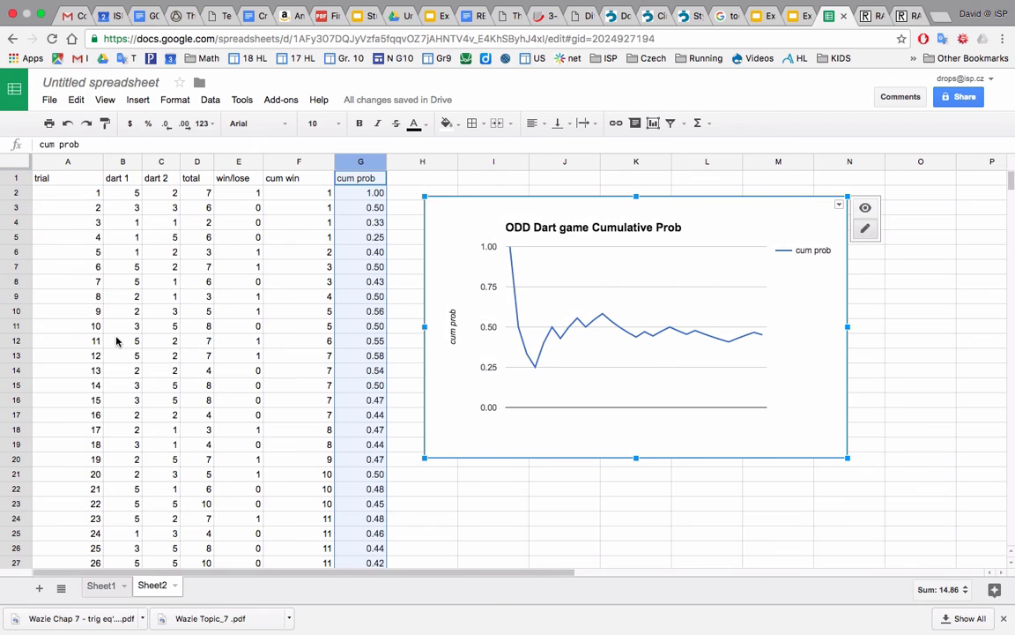
scroll(122, 342, "down", 2)
scroll(121, 342, "up", 2)
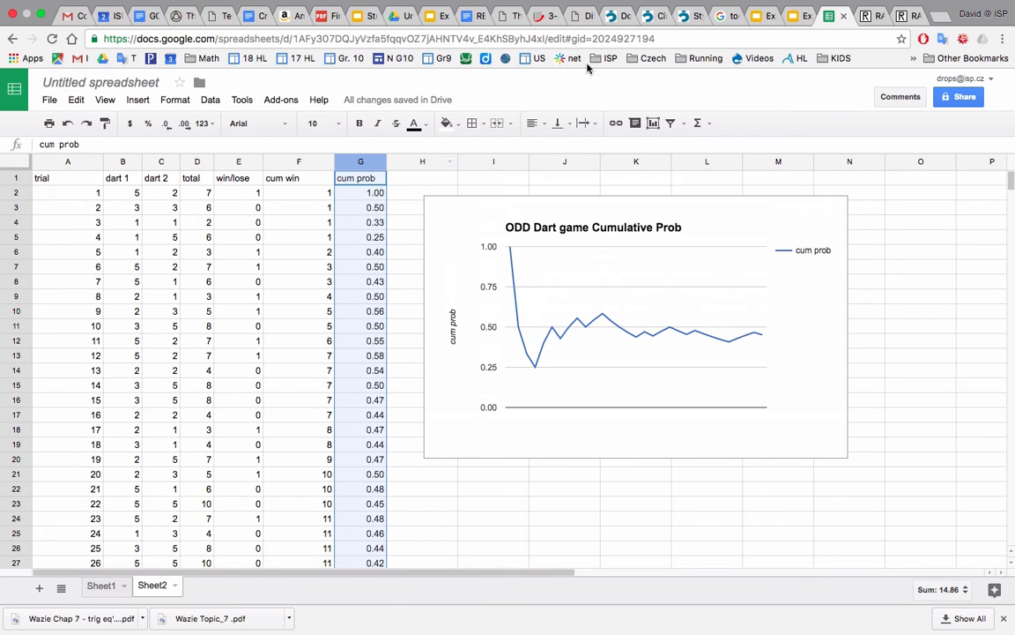
Consult the shortened trial table in the example probability game presentation and hide rows 7 to 15 in the spreadsheet.
left_click(797, 15)
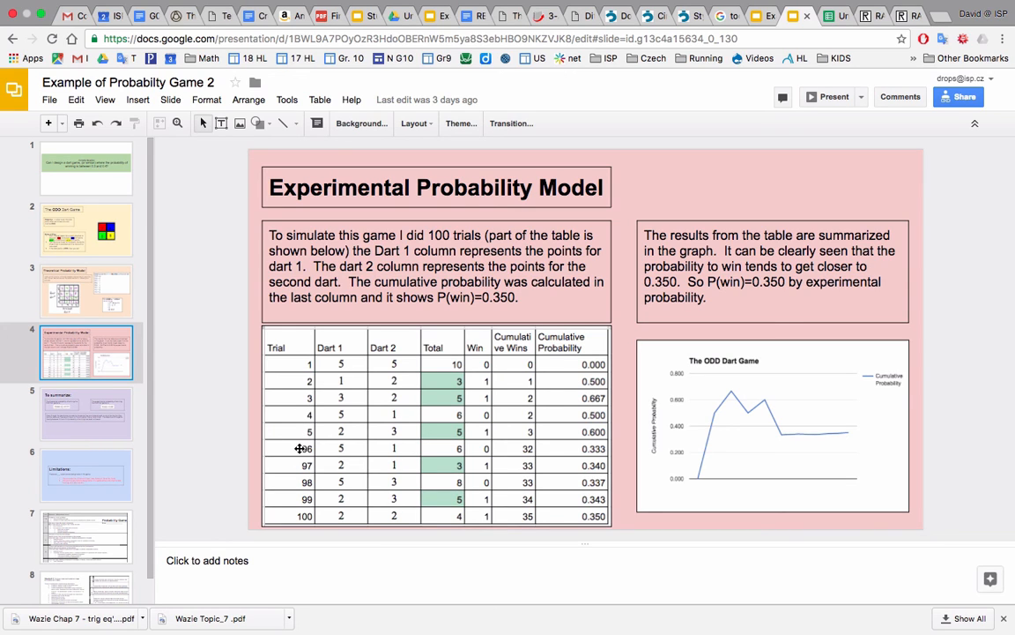
left_click(837, 17)
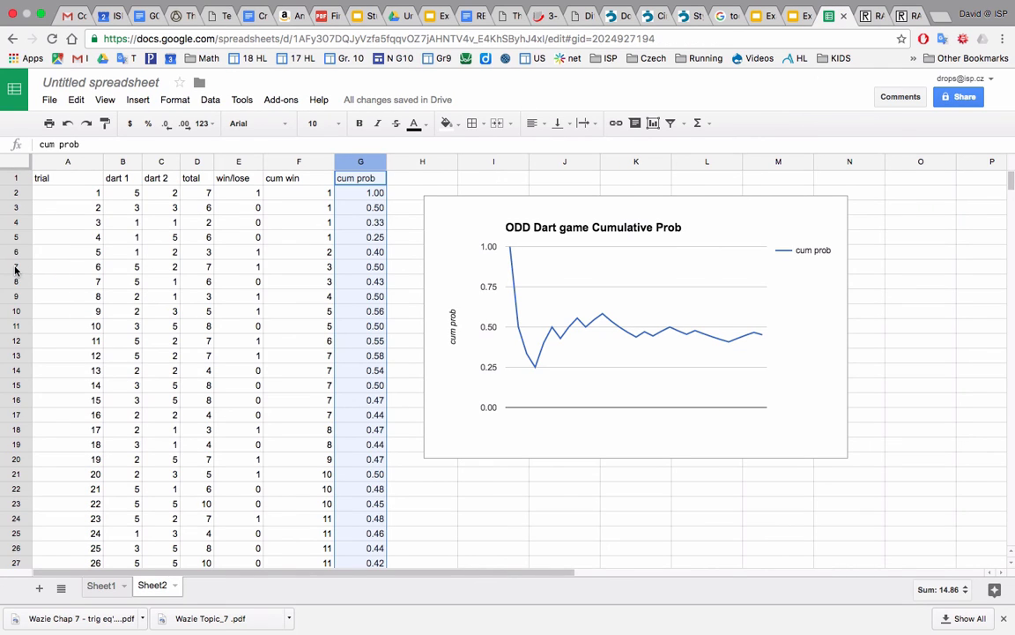
left_click_drag(15, 266, 15, 385)
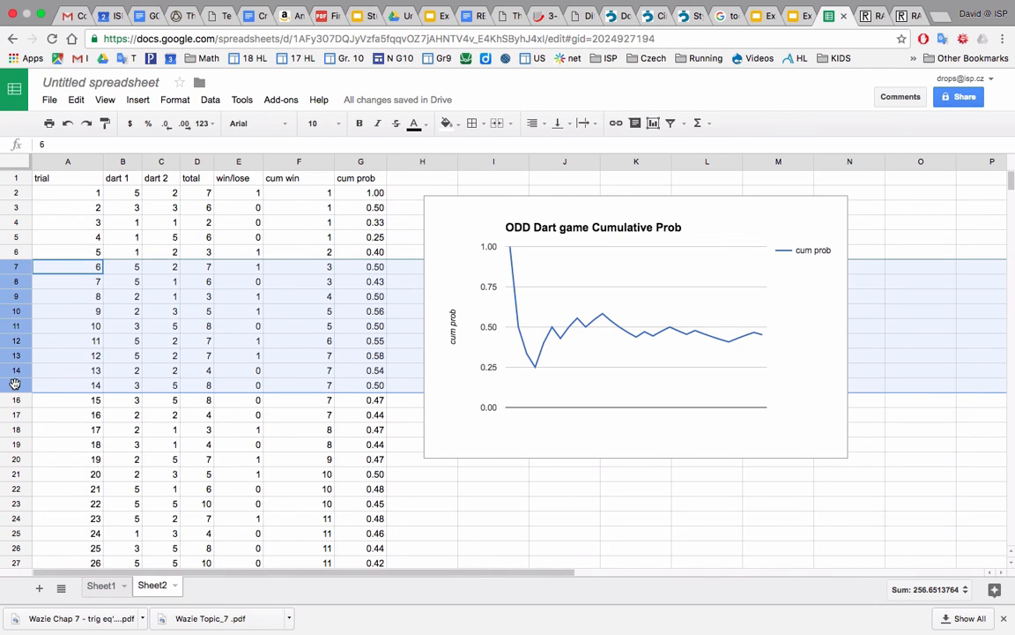
right_click(15, 384)
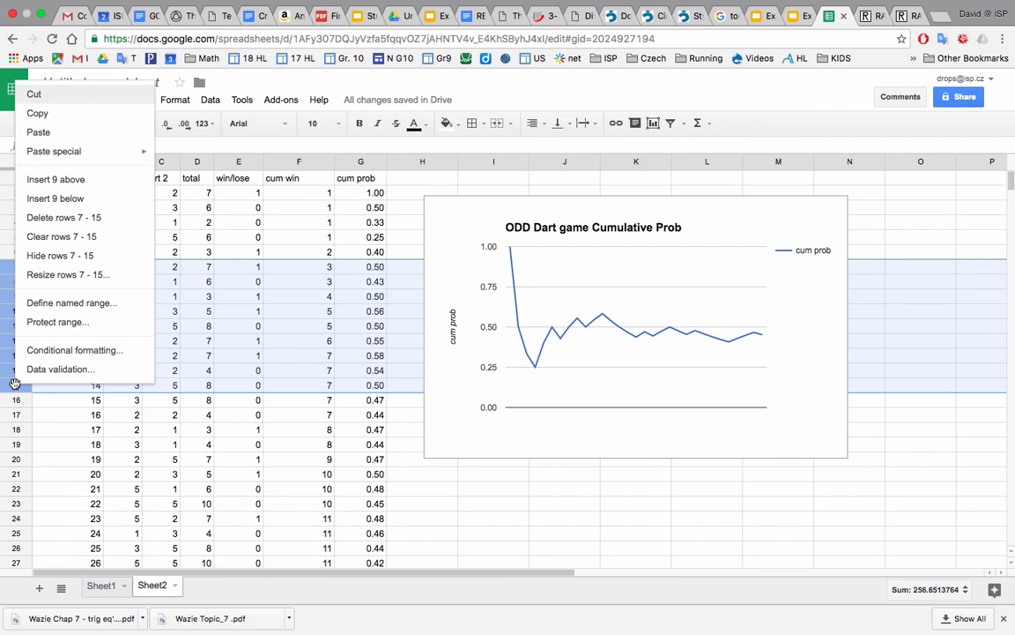
left_click(60, 256)
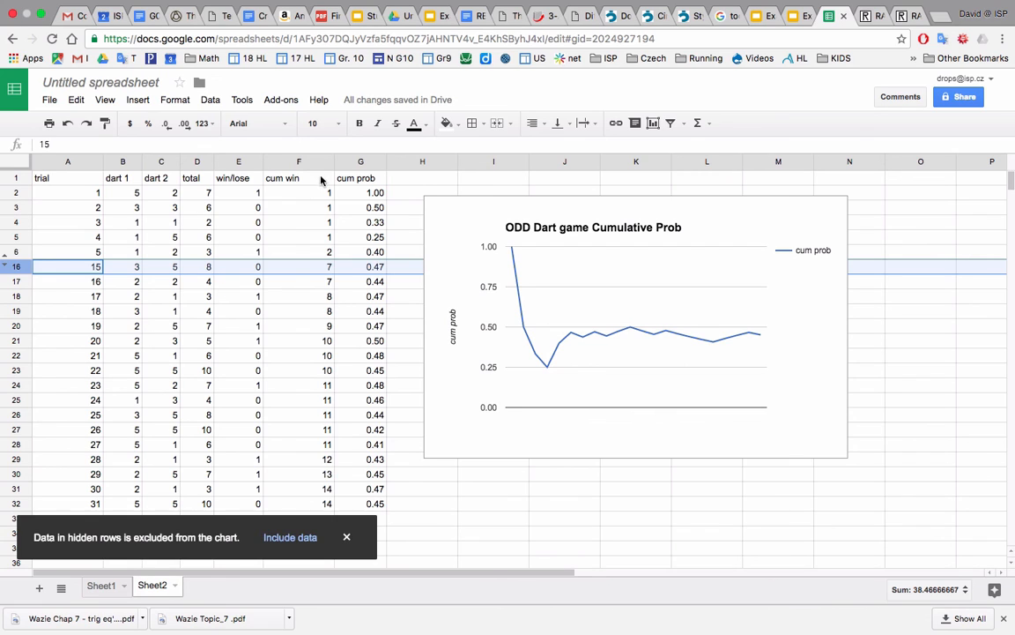
Narrow the cum win column and colour the "dart 1" header text red.
left_click_drag(333, 160, 308, 166)
left_click(322, 282)
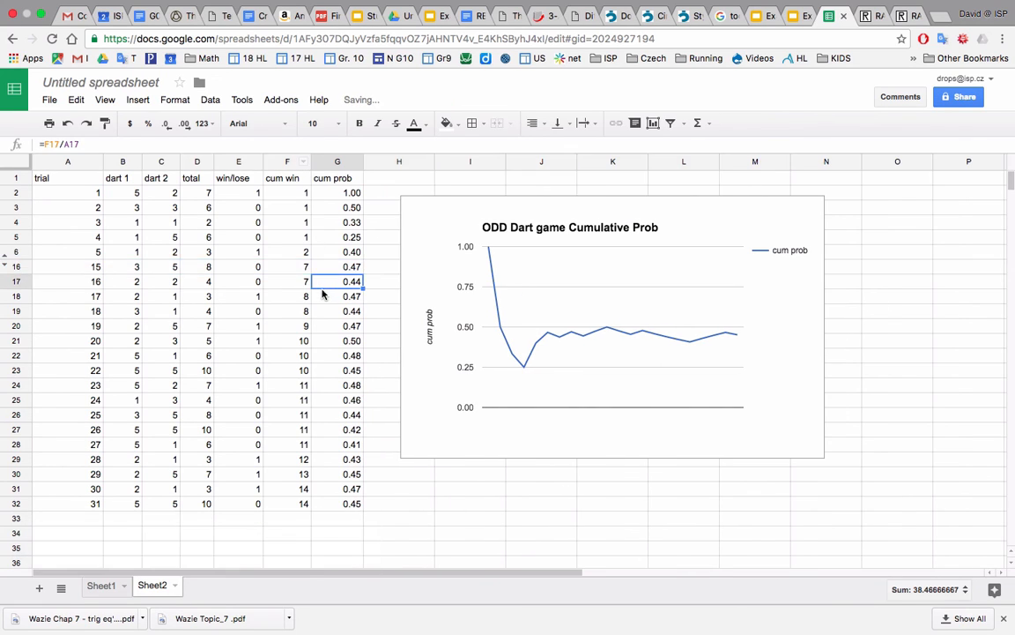
left_click(115, 175)
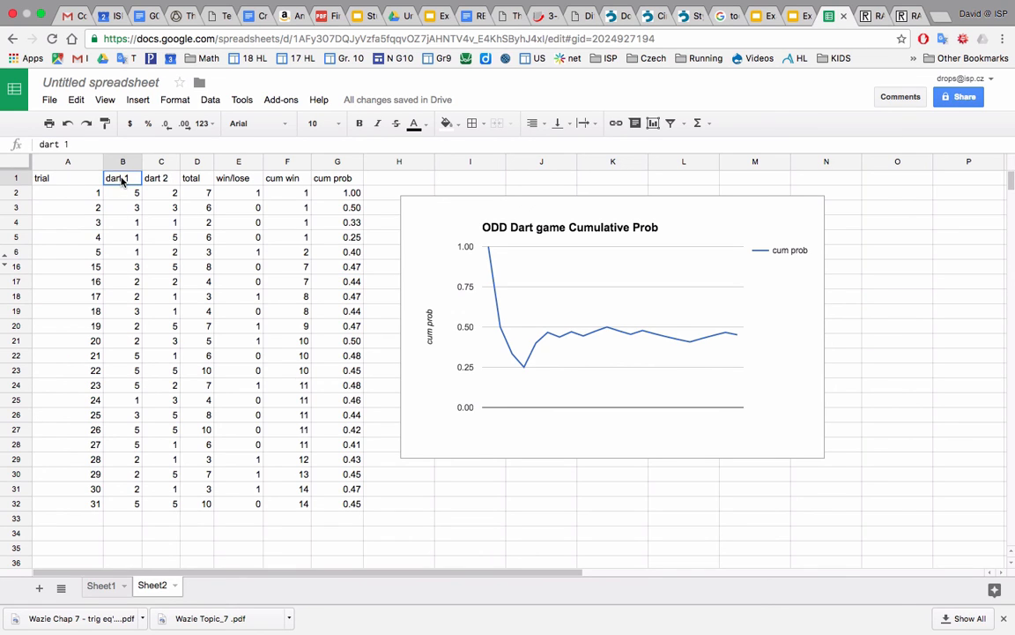
left_click(429, 129)
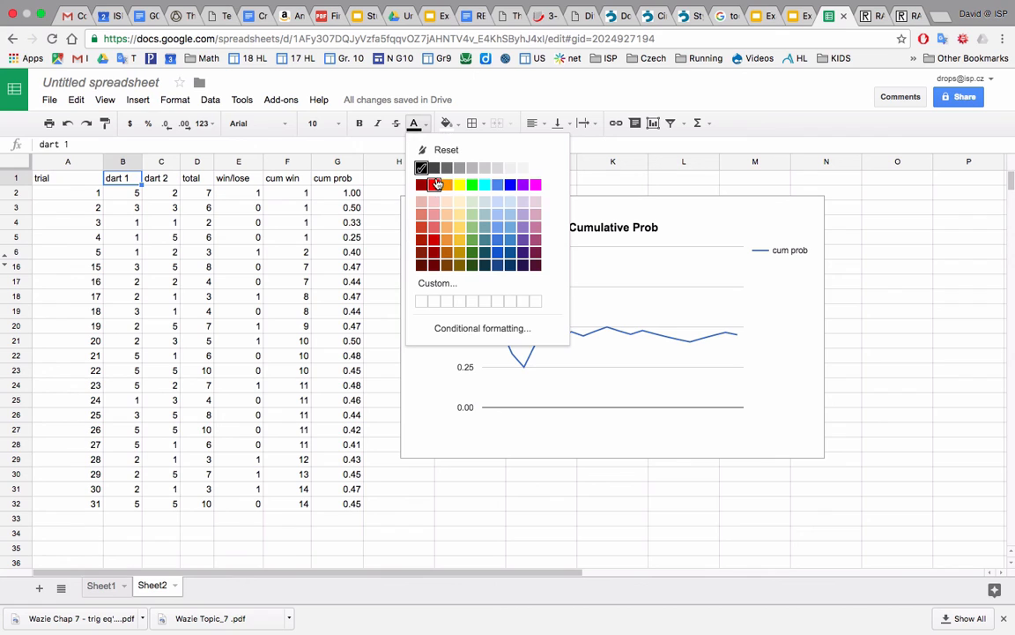
left_click(429, 183)
left_click(289, 269)
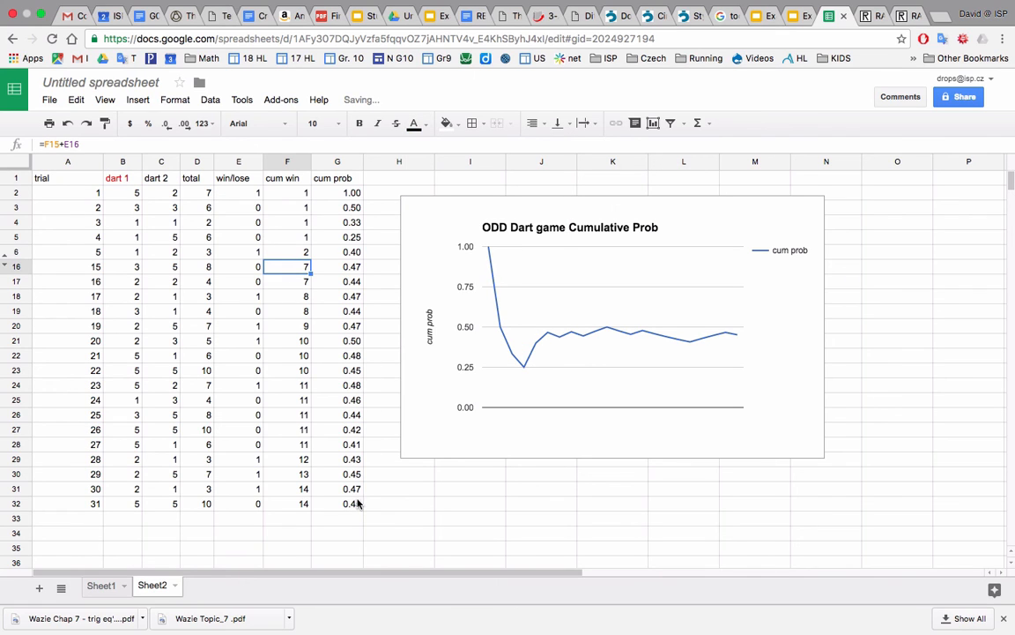
Apply all borders to the trial table in A1:G32.
left_click_drag(357, 503, 62, 163)
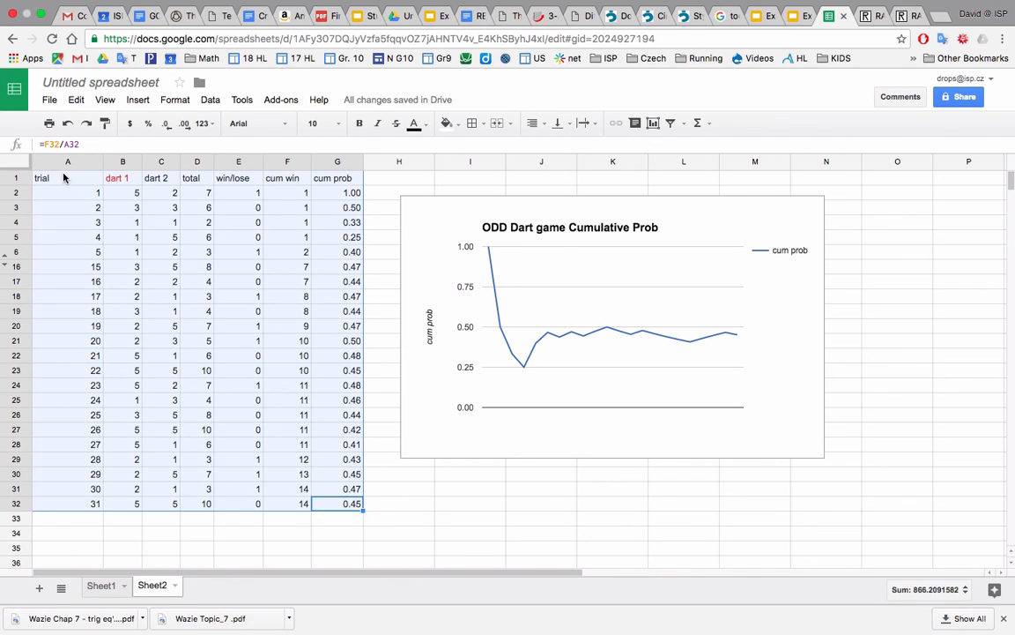
left_click(471, 123)
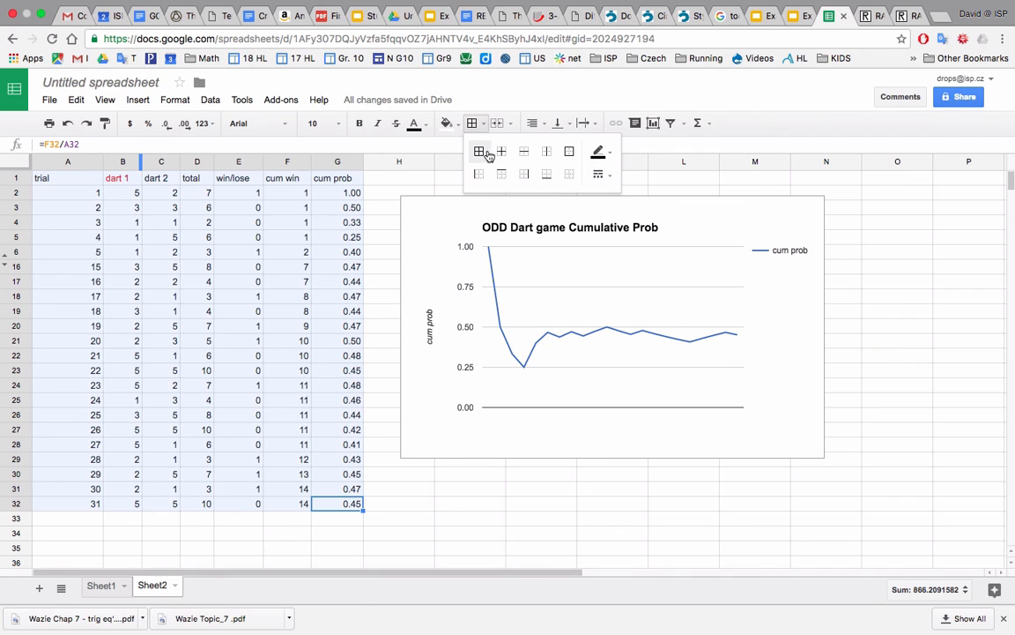
left_click(479, 153)
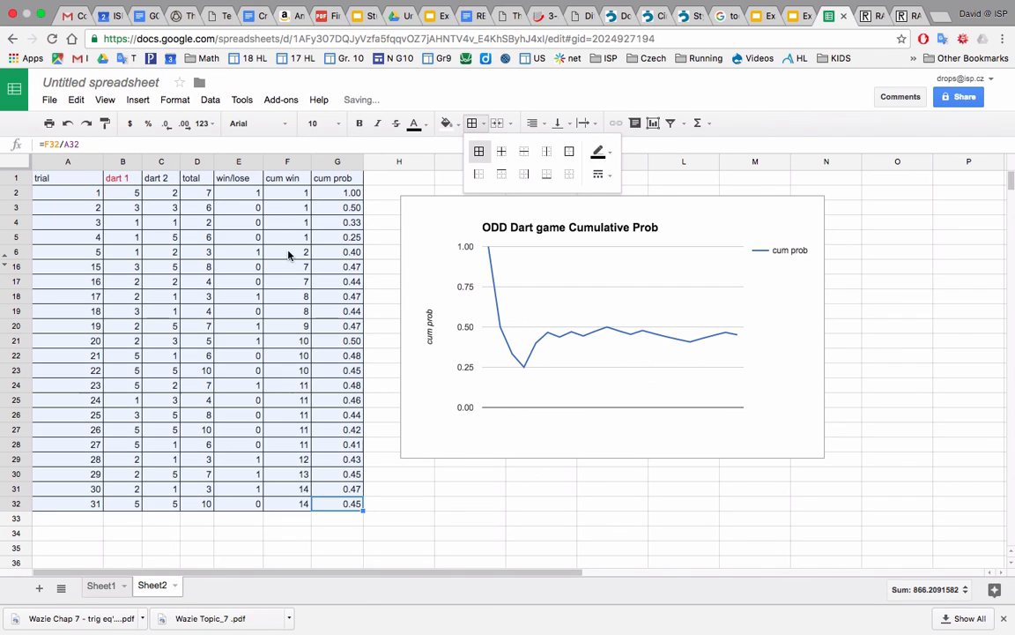
Apply an outer border around the trial table in A1:G32 and deselect the range.
left_click(569, 152)
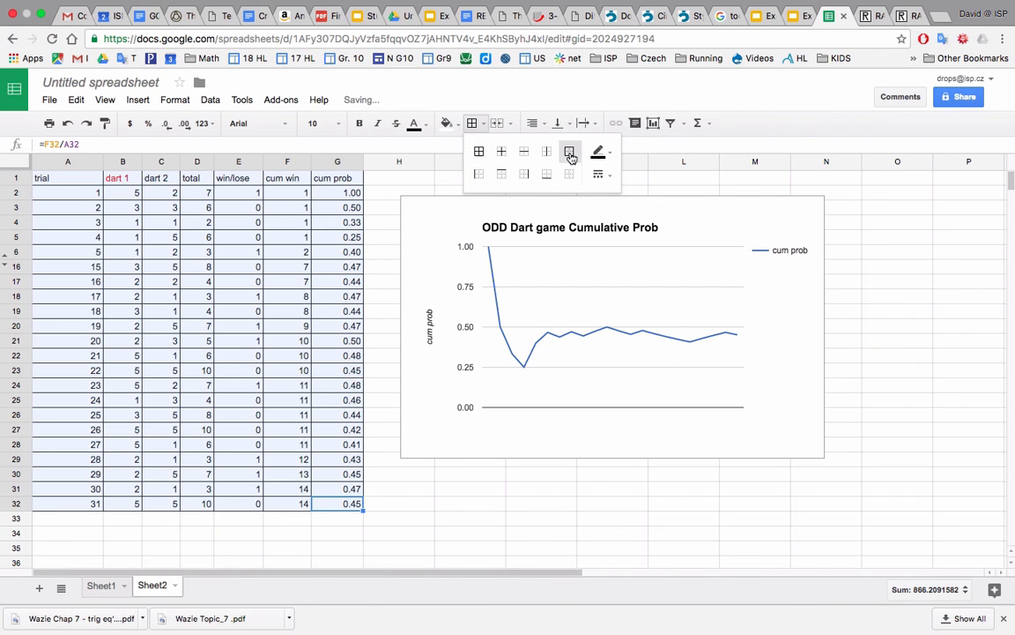
left_click(269, 299)
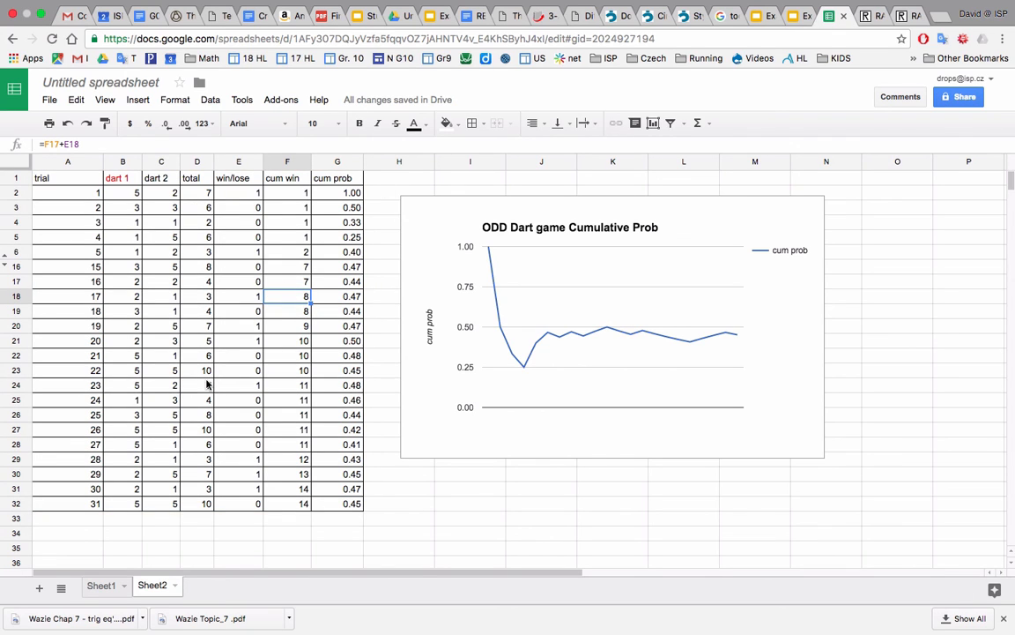
left_click(288, 385)
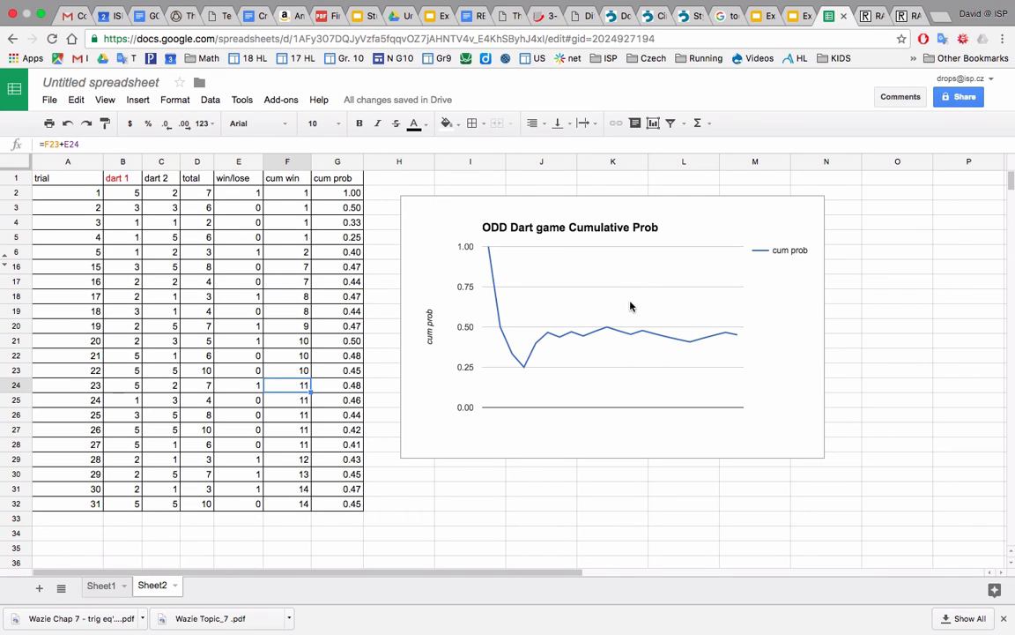
Review the Experimental Probability Model slide's table and graph in the Example of Probabilty Game 2 presentation and return to the spreadsheet.
left_click(802, 18)
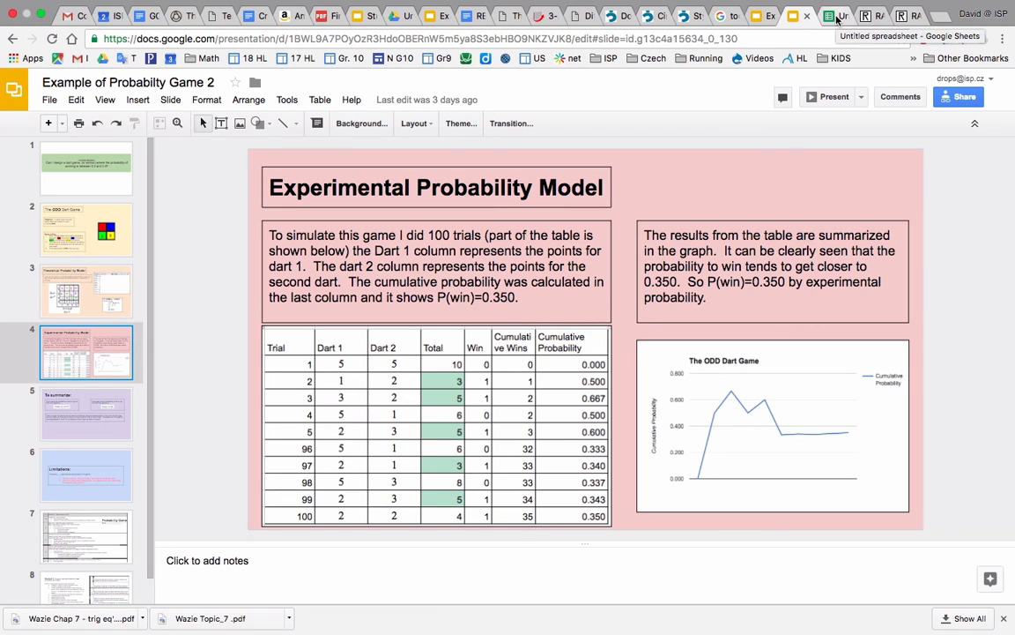
left_click(837, 17)
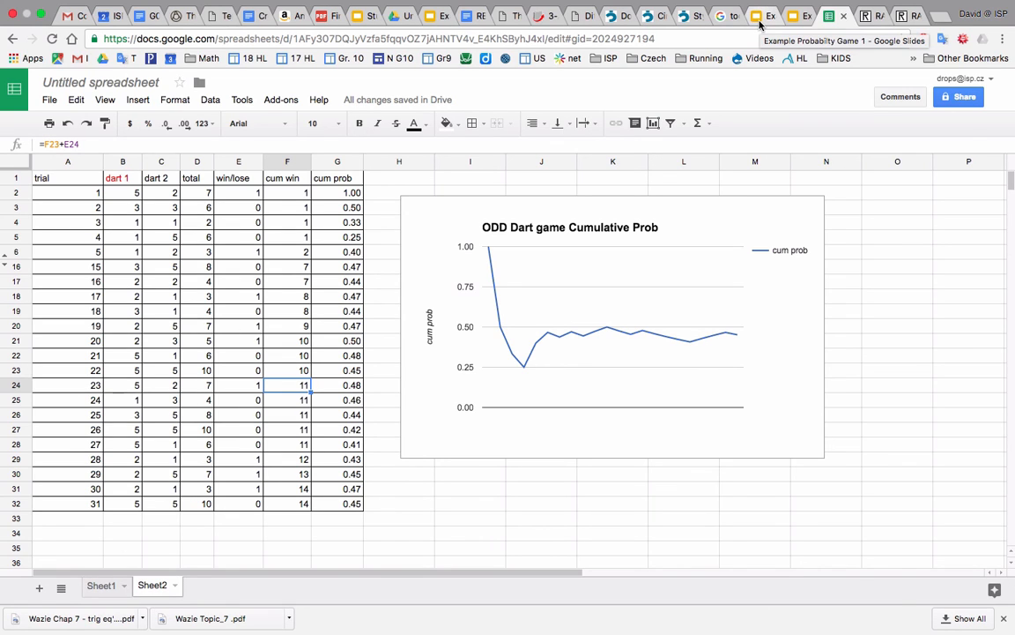
left_click(394, 267)
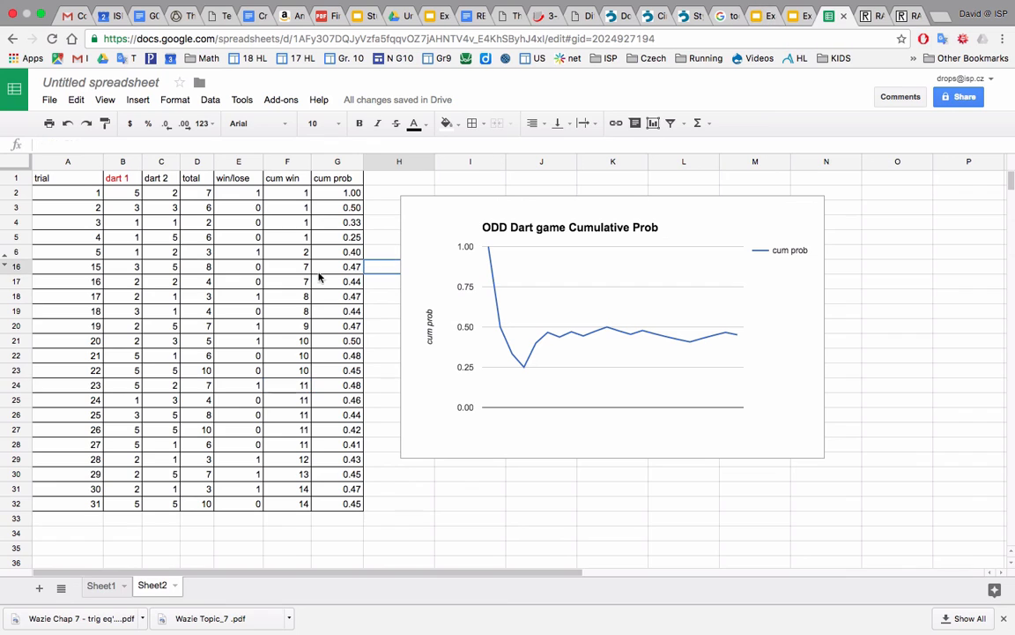